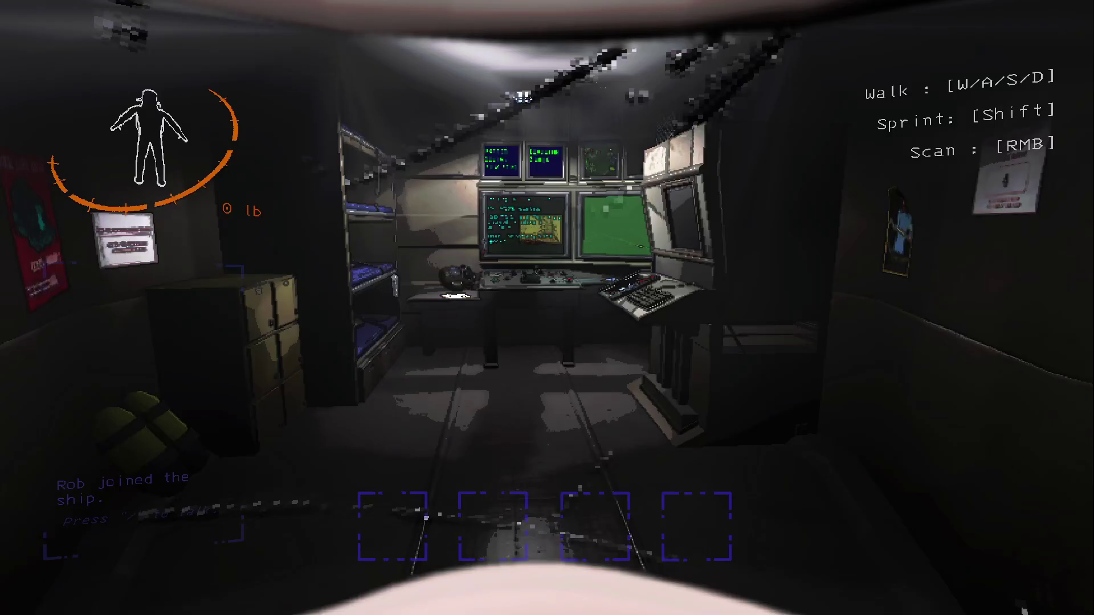
Step: Walk between the control desk and the corridor, briefly pausing and resuming the game
key("w")
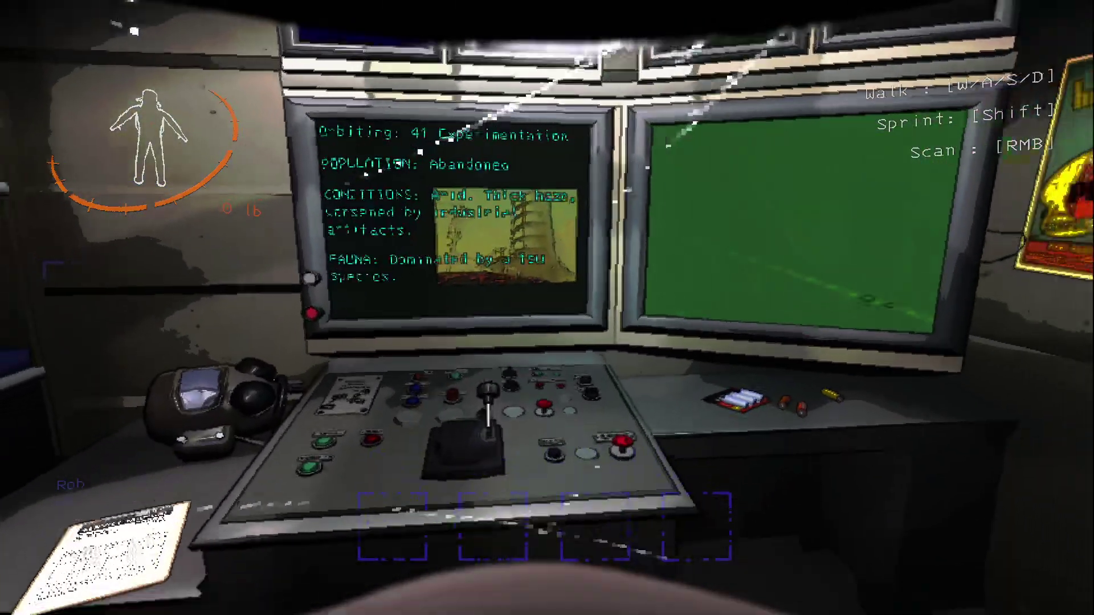
key("w")
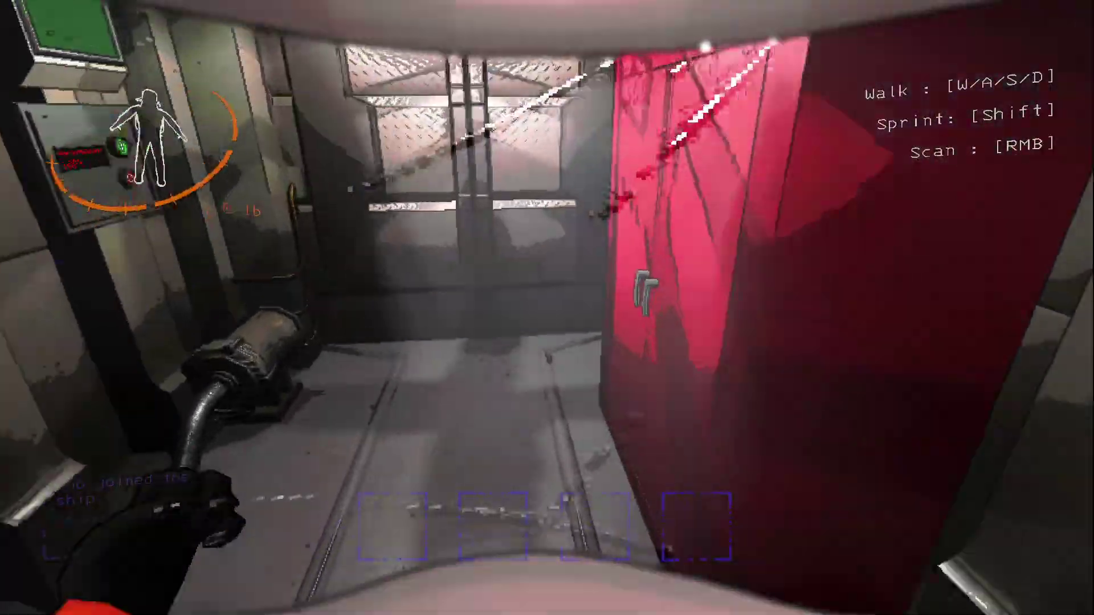
key("Escape")
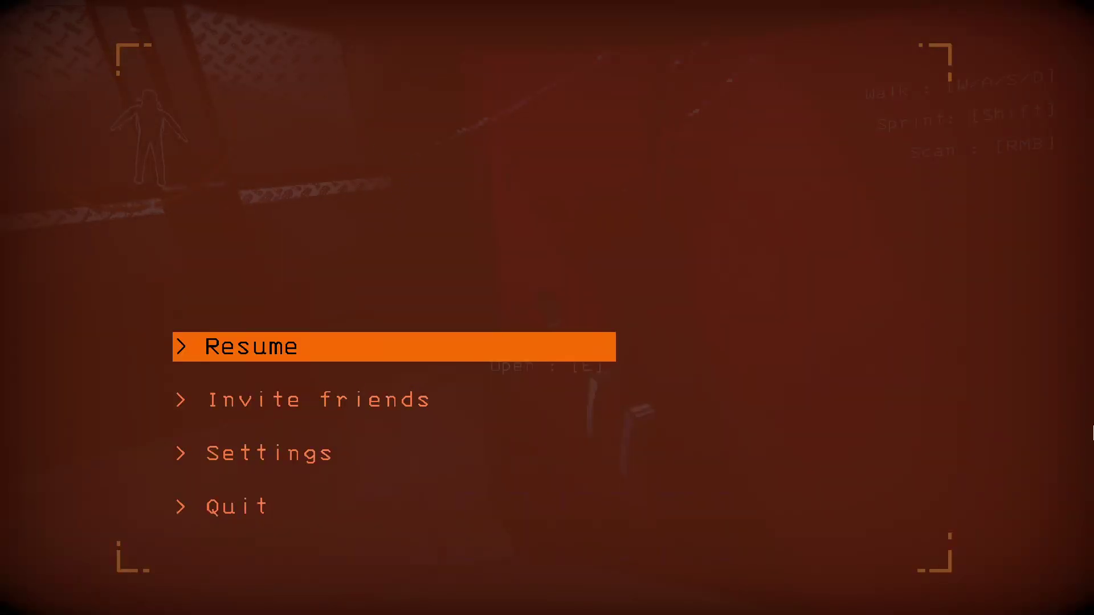
key("Escape")
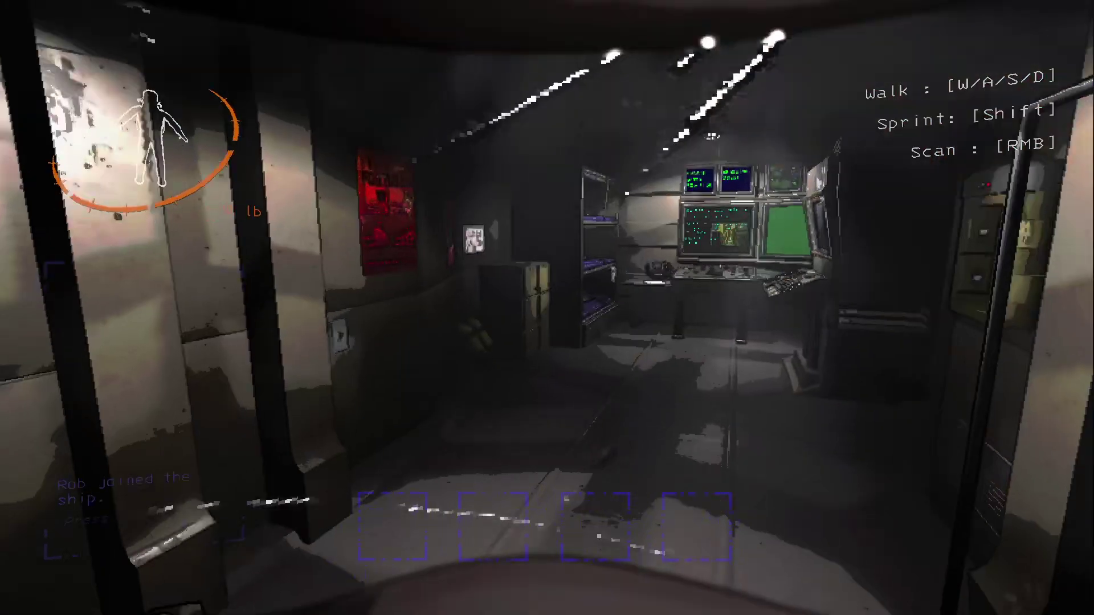
key("w")
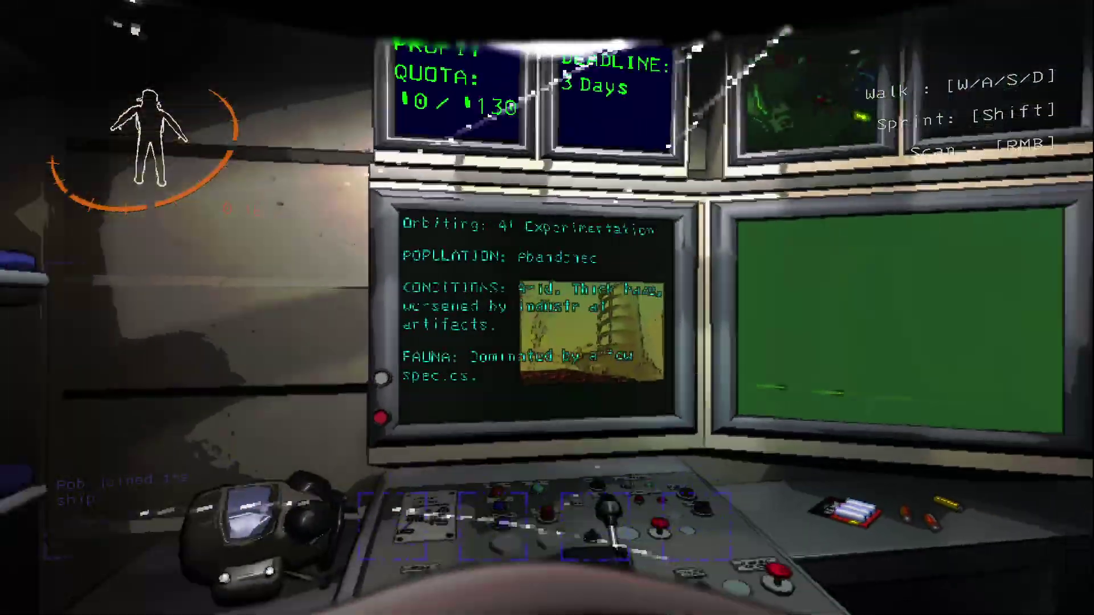
Step: Check the red storage cabinet, then look over the suit rack and door panel
key("w")
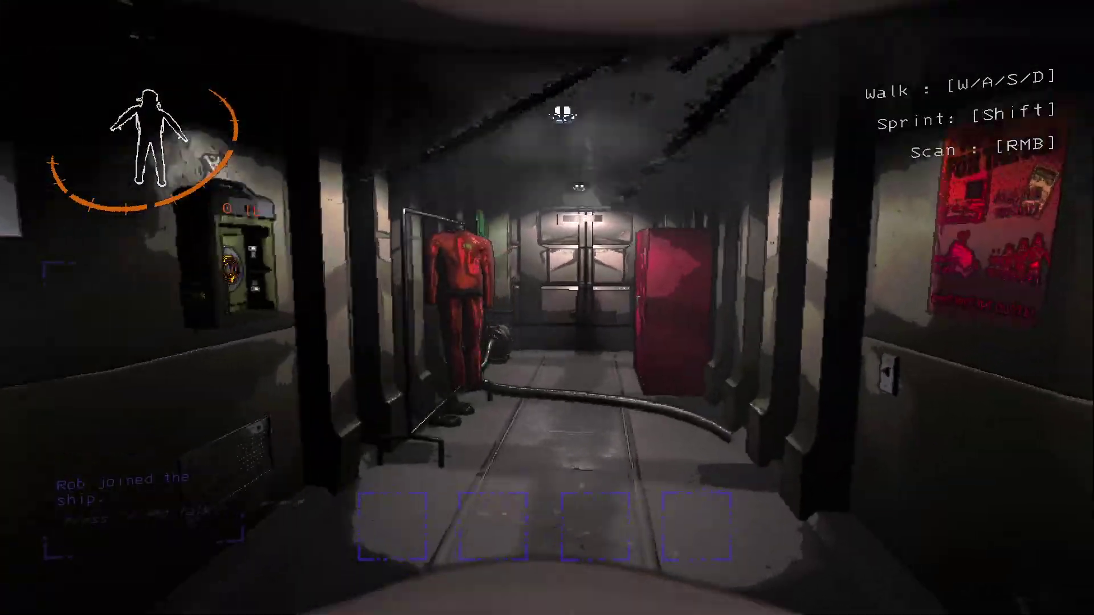
key("w")
key("e")
key("w")
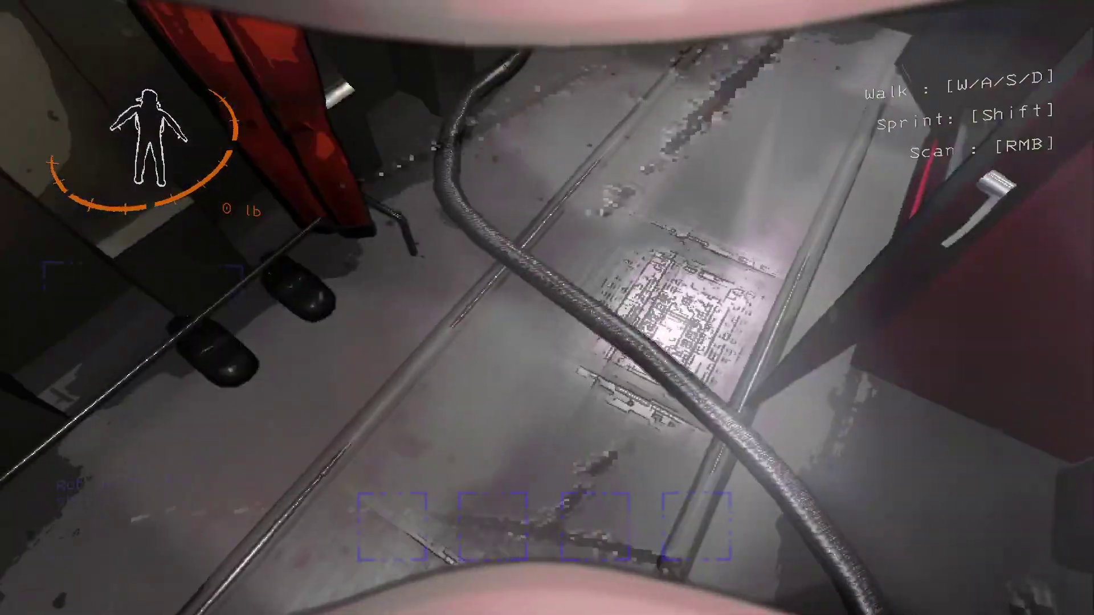
key("w")
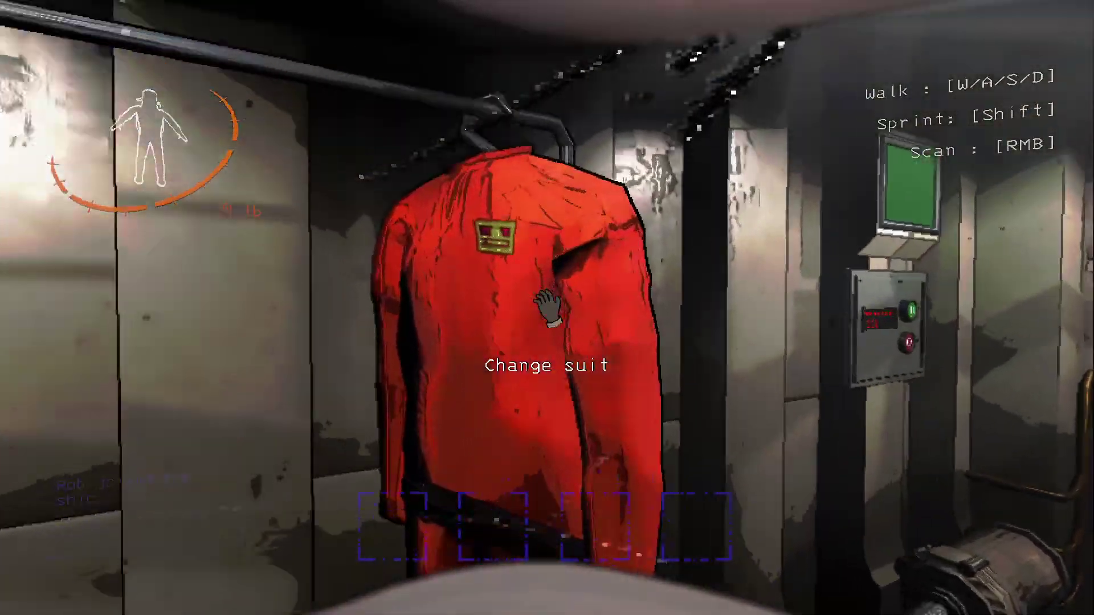
key("w")
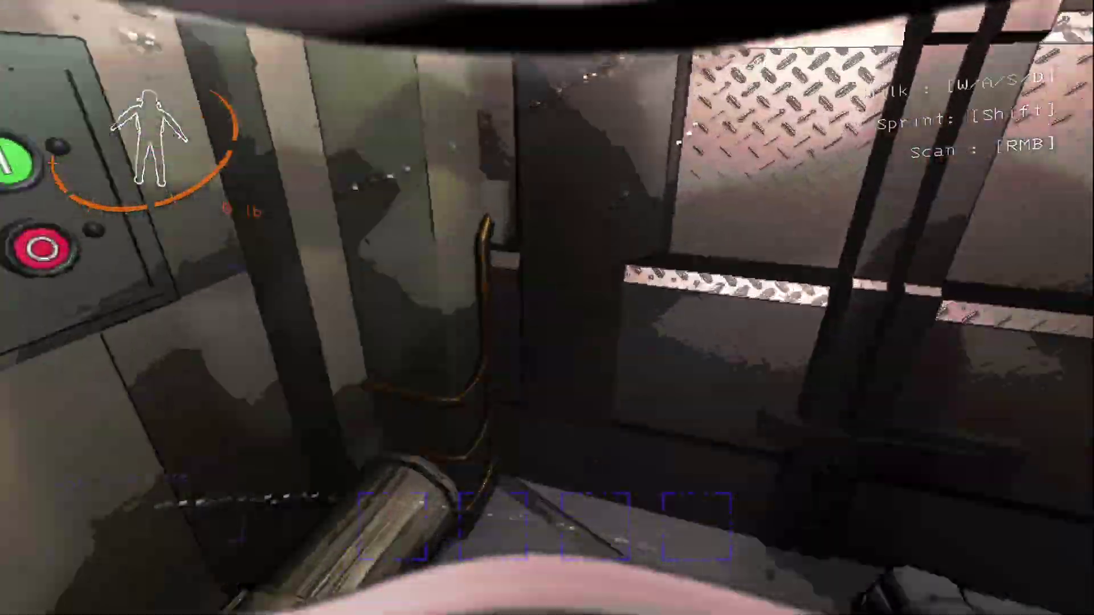
Step: Read the 41 Experimentation info on the terminal monitor and start pulling the lever
key("w")
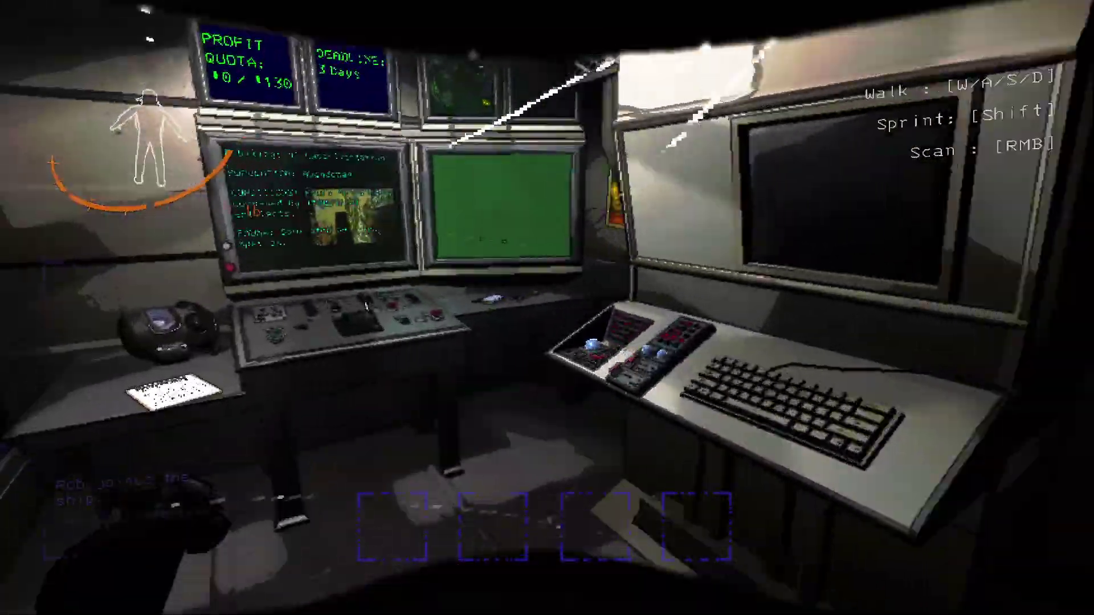
key("w")
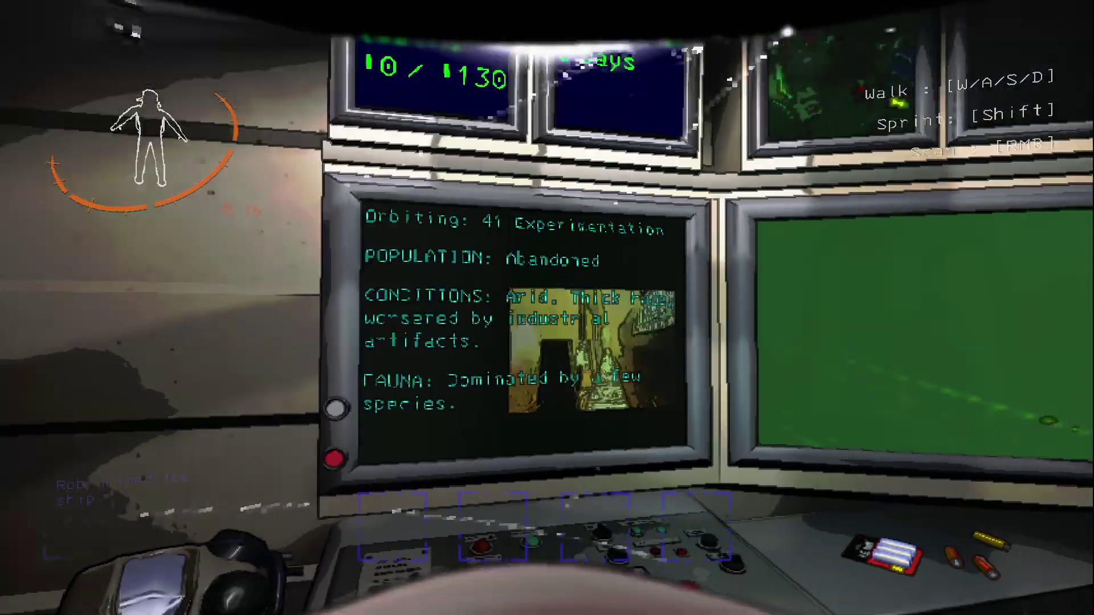
key("s")
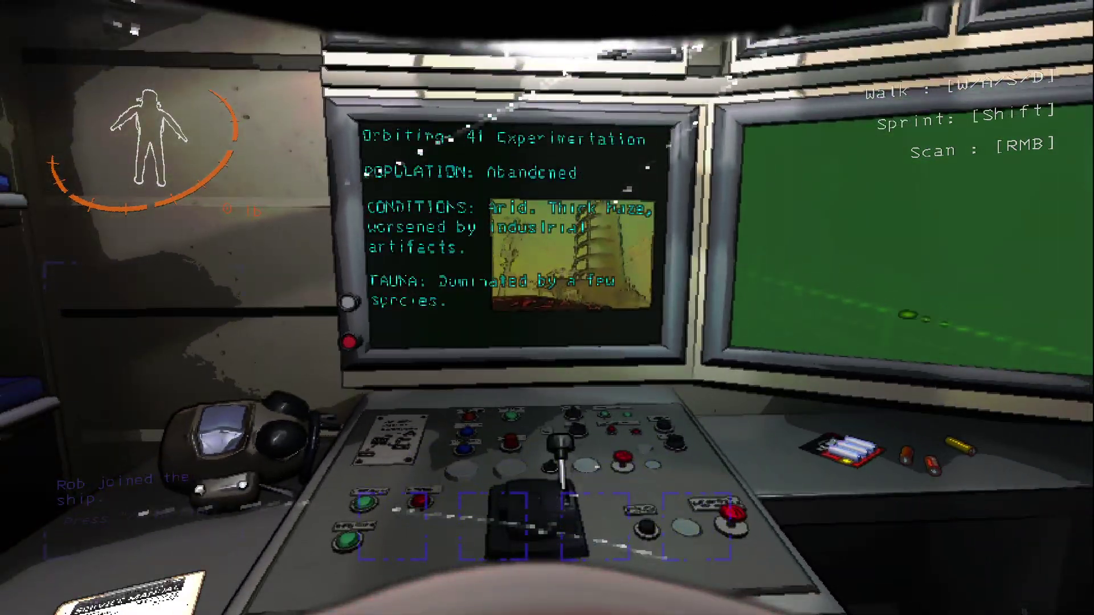
key("e")
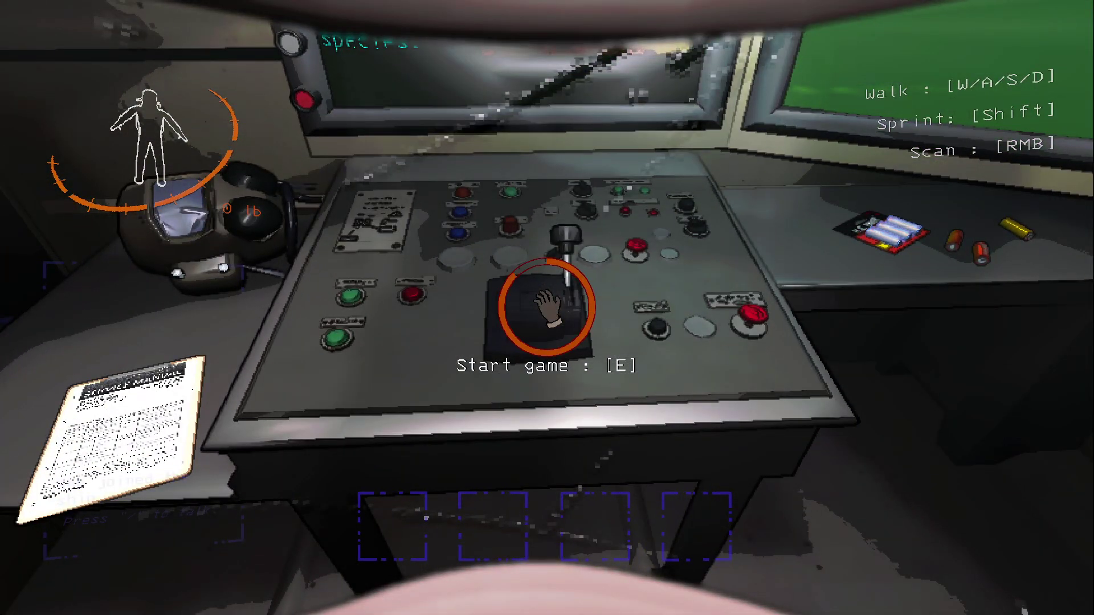
Step: Land on 41 Experimentation, then walk down the corridor onto the exit railing
key("e")
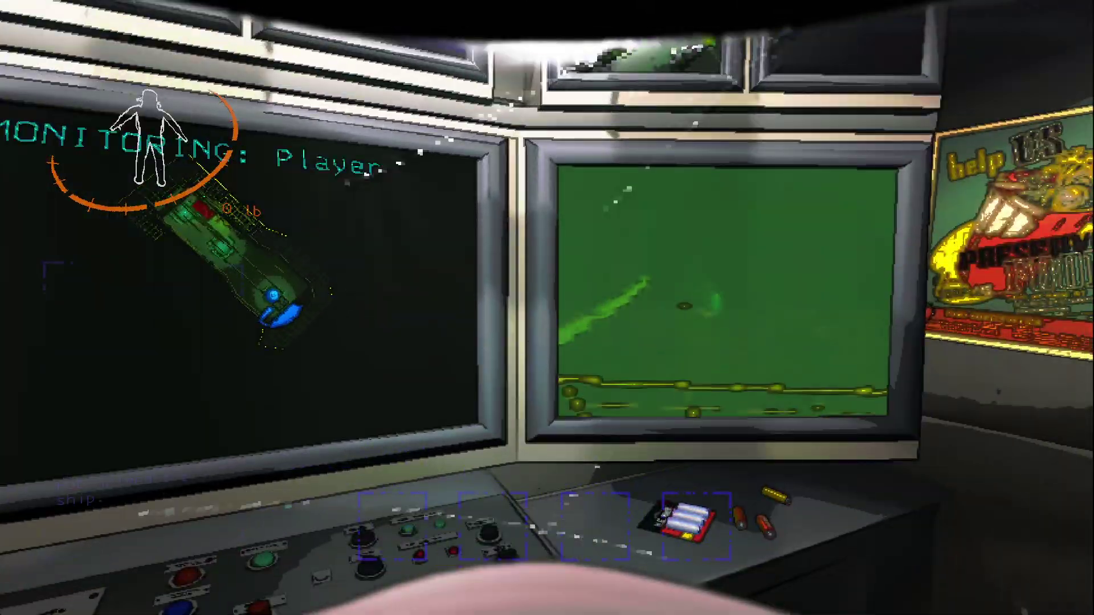
key("w")
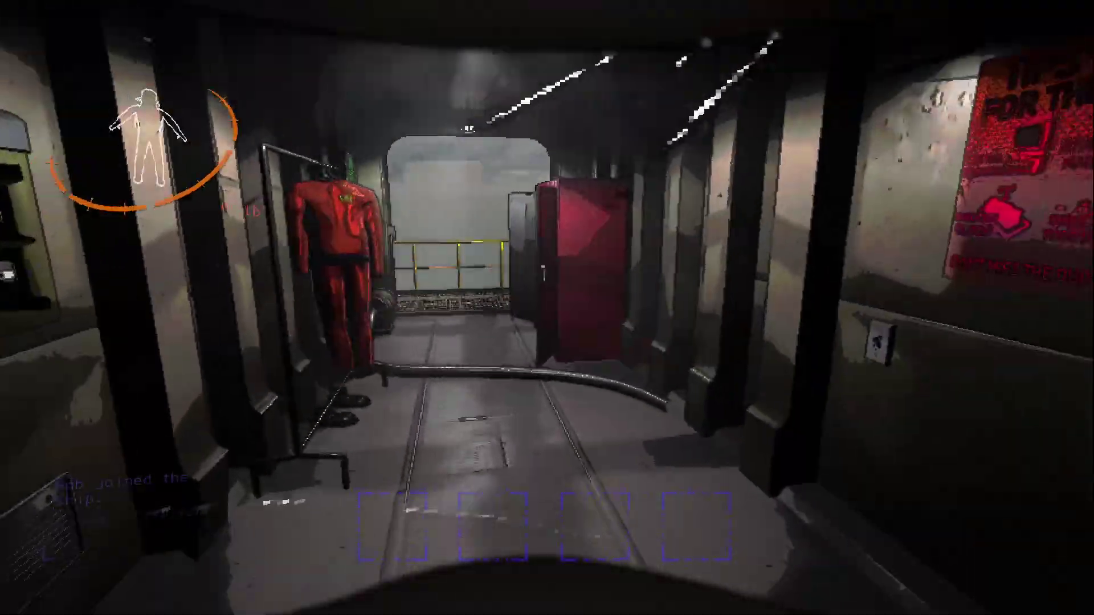
key("w")
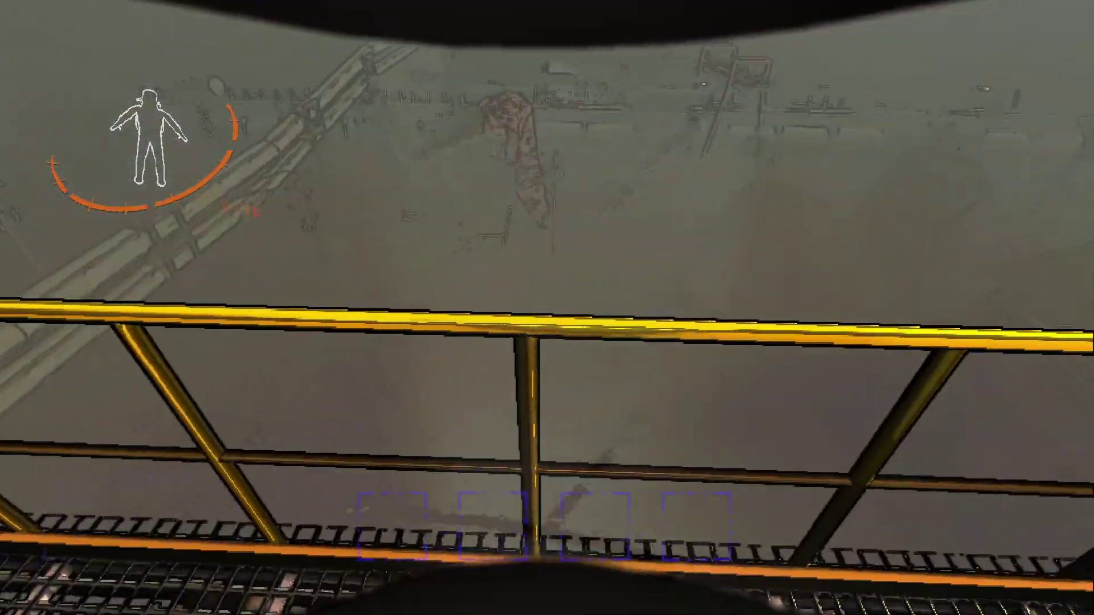
key("w")
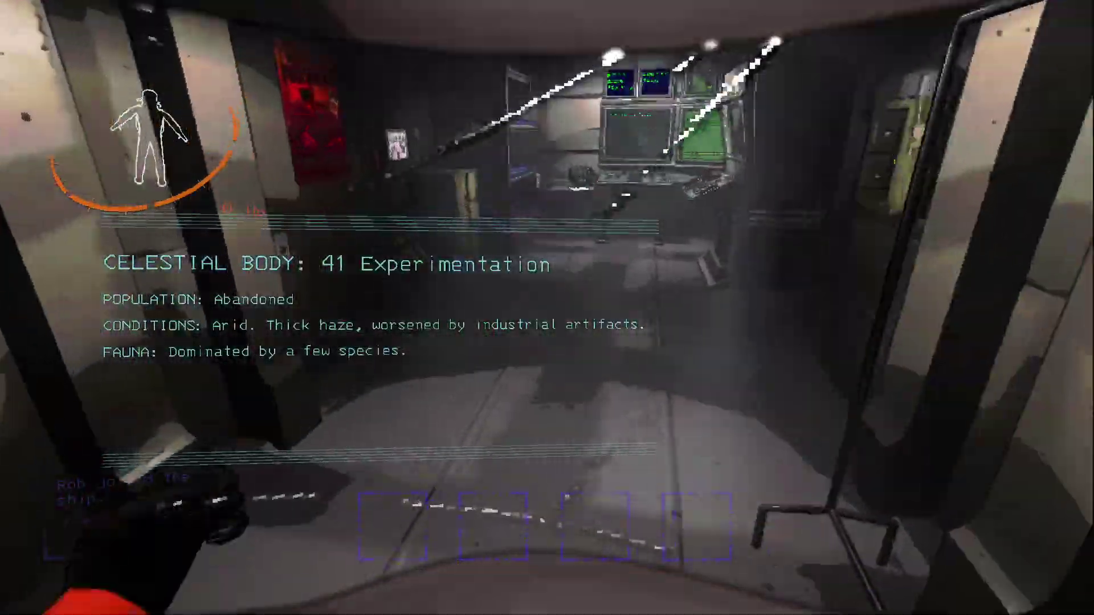
key("w")
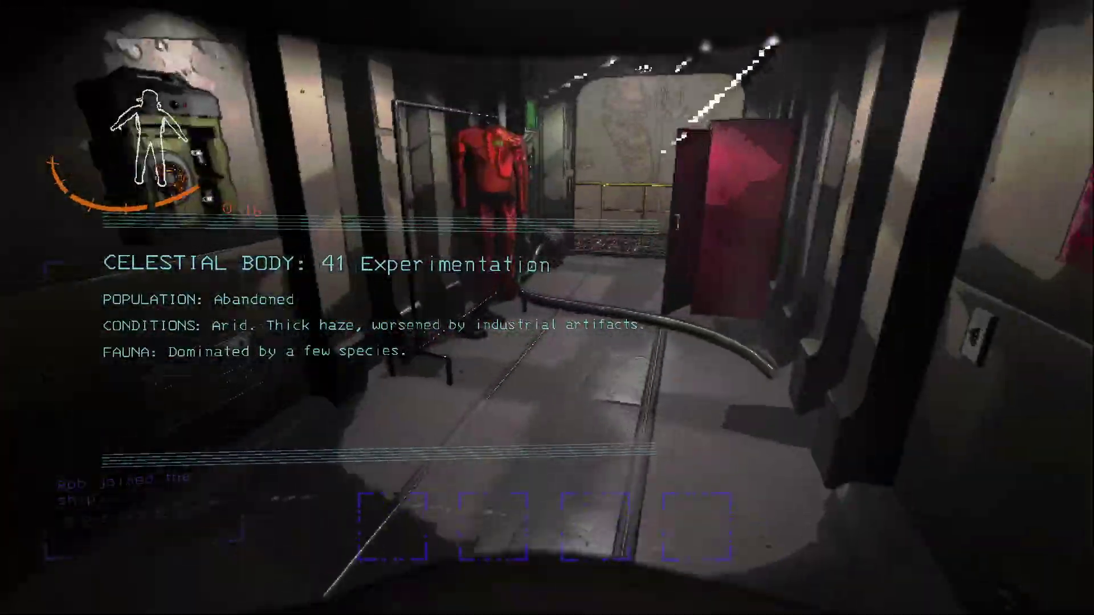
key("w")
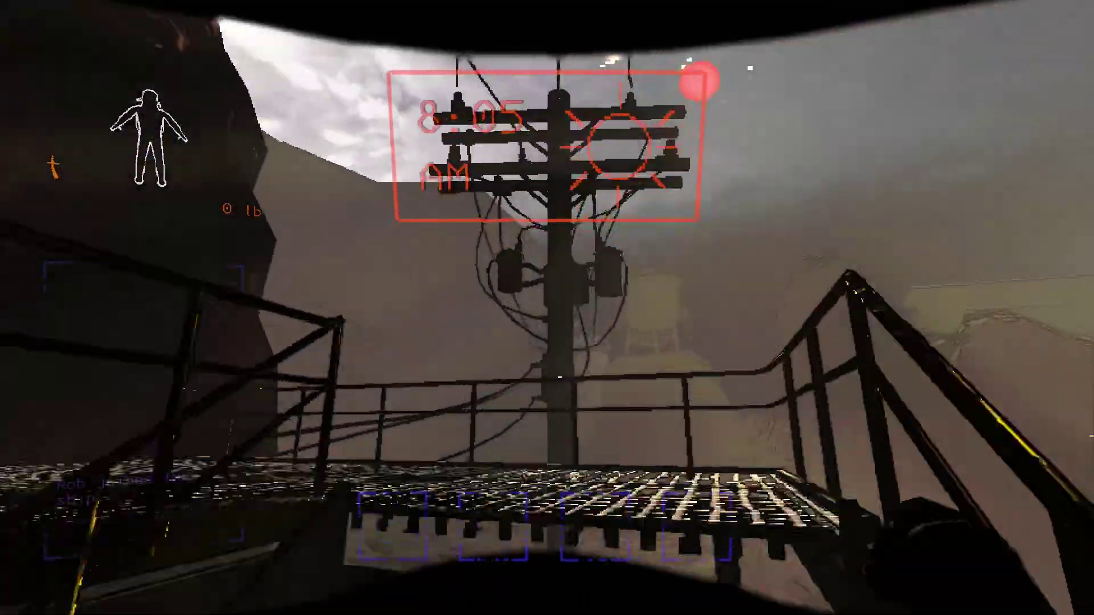
key("w")
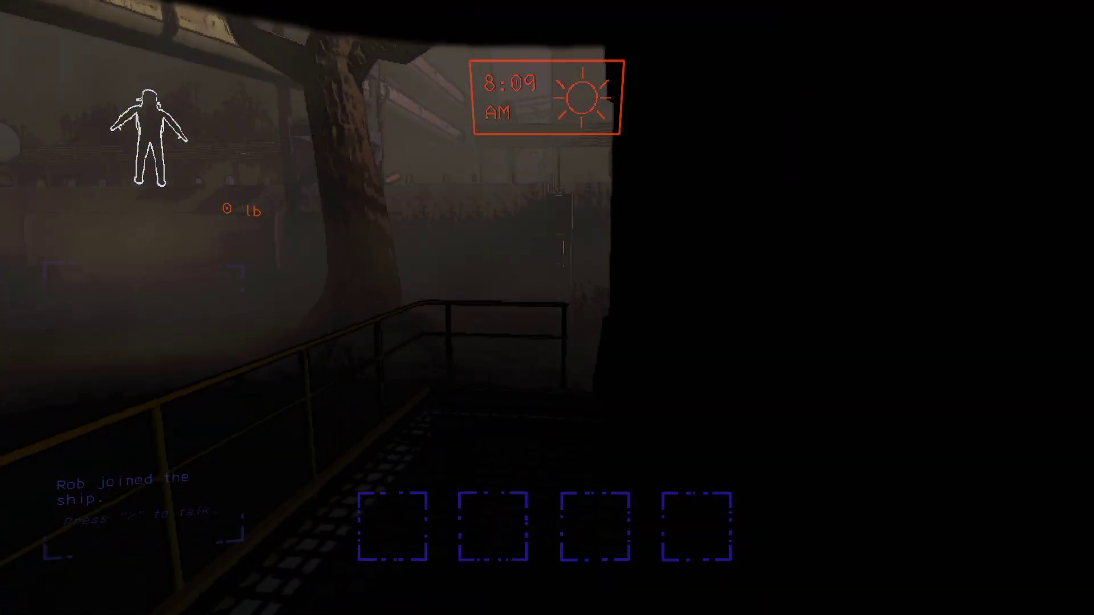
Step: Cross the grated platform into the foggy bushes, pausing and resuming the game
key("w")
key("w")
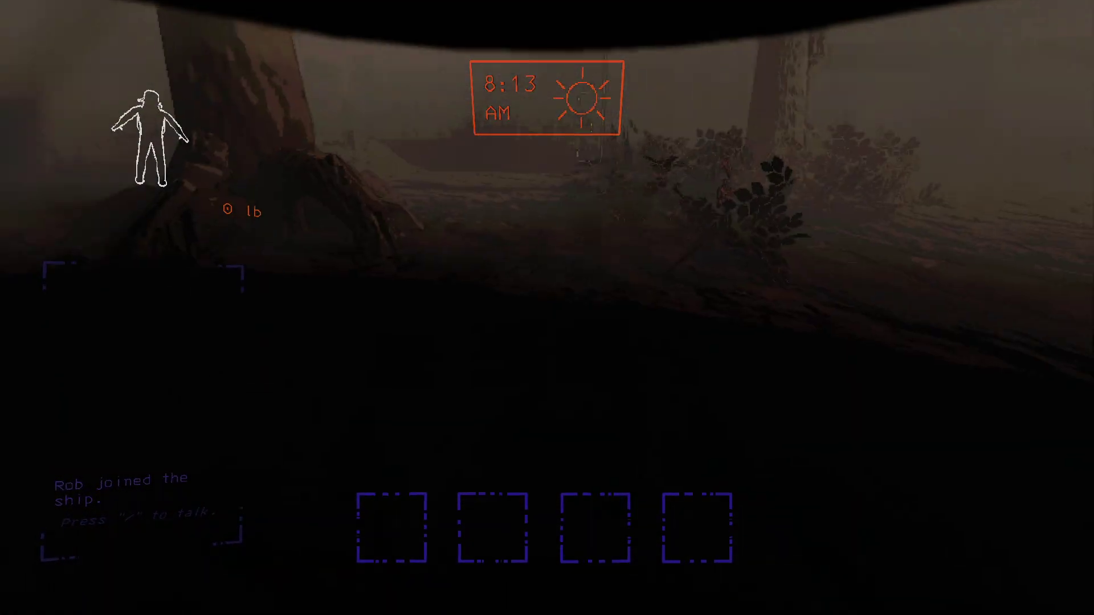
key("w")
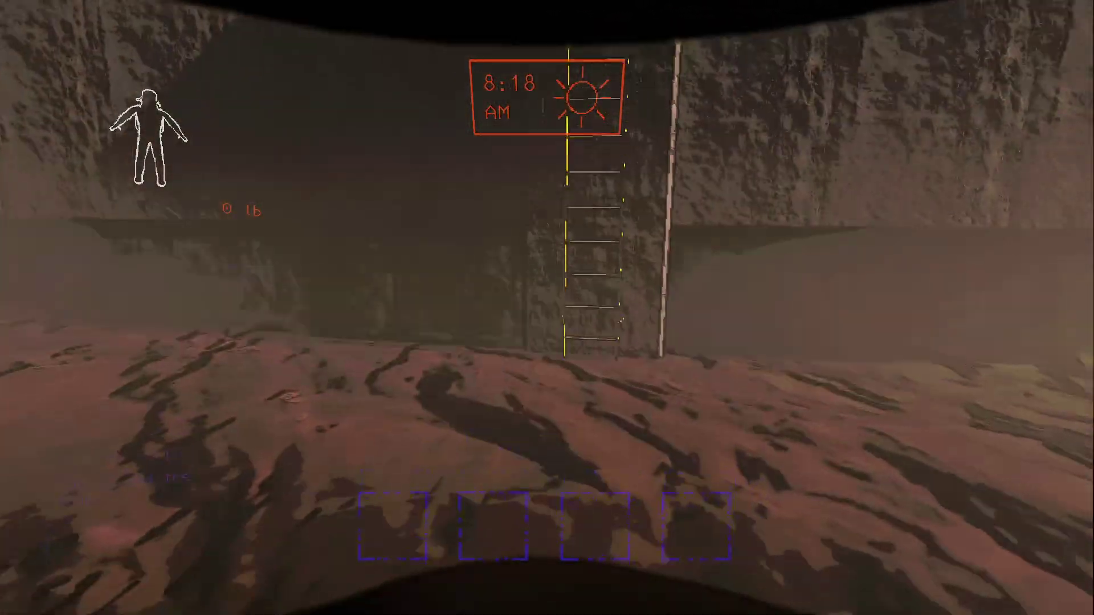
key("Escape")
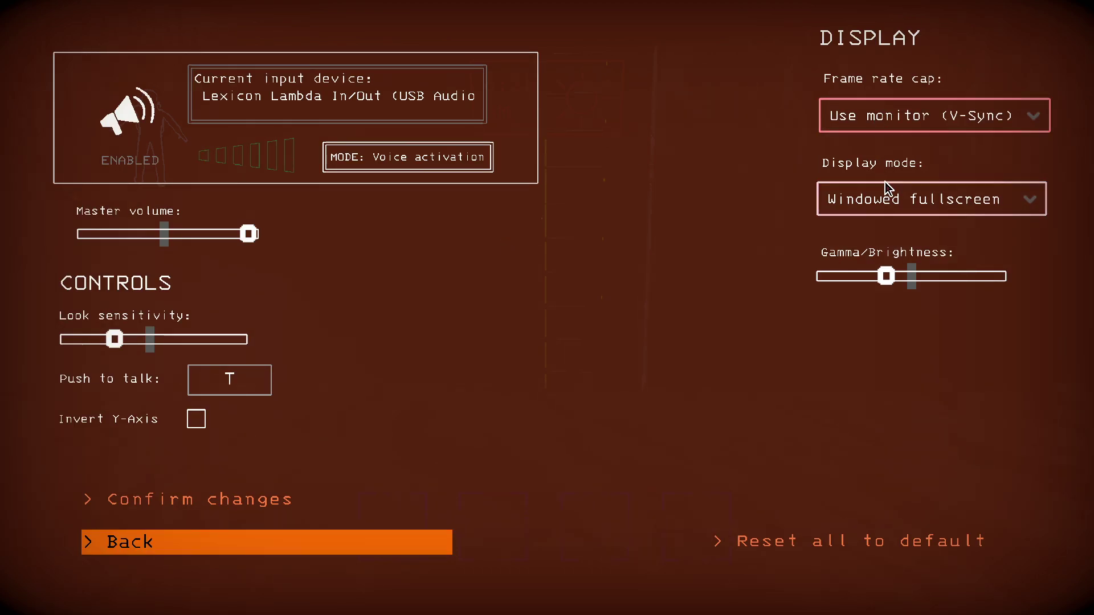
key("Escape")
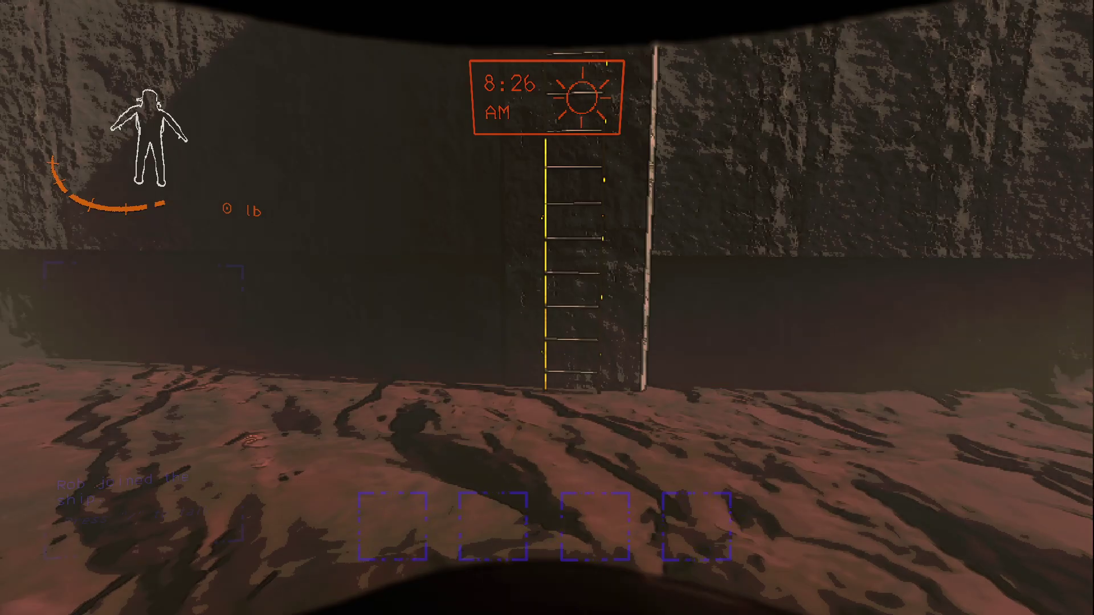
Step: Climb the ladder up the cliff and walk along the railed upper walkway
key("w")
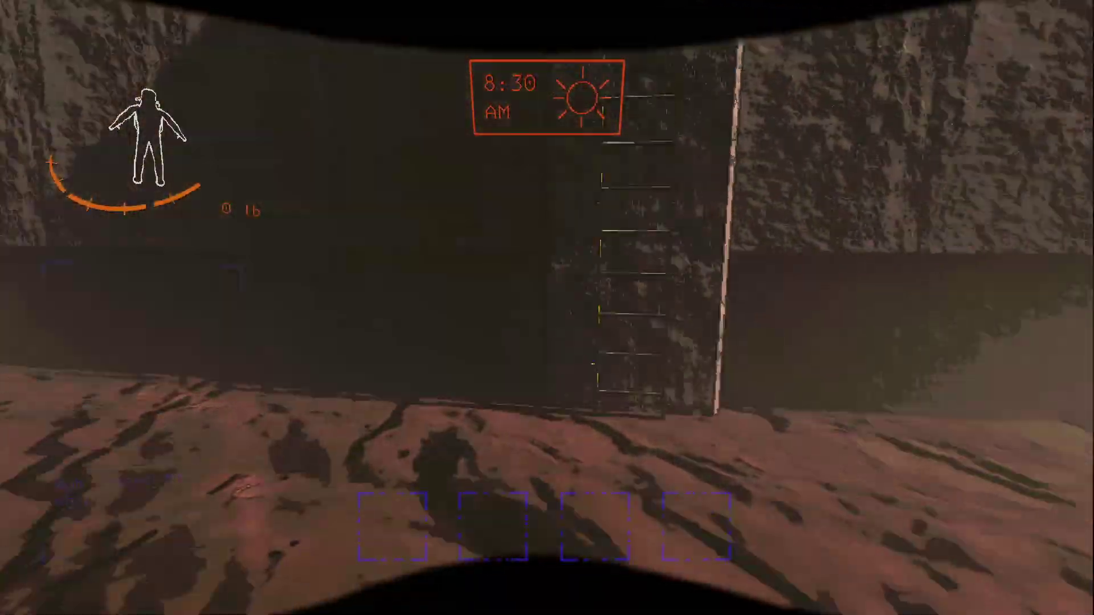
key("e")
key("w")
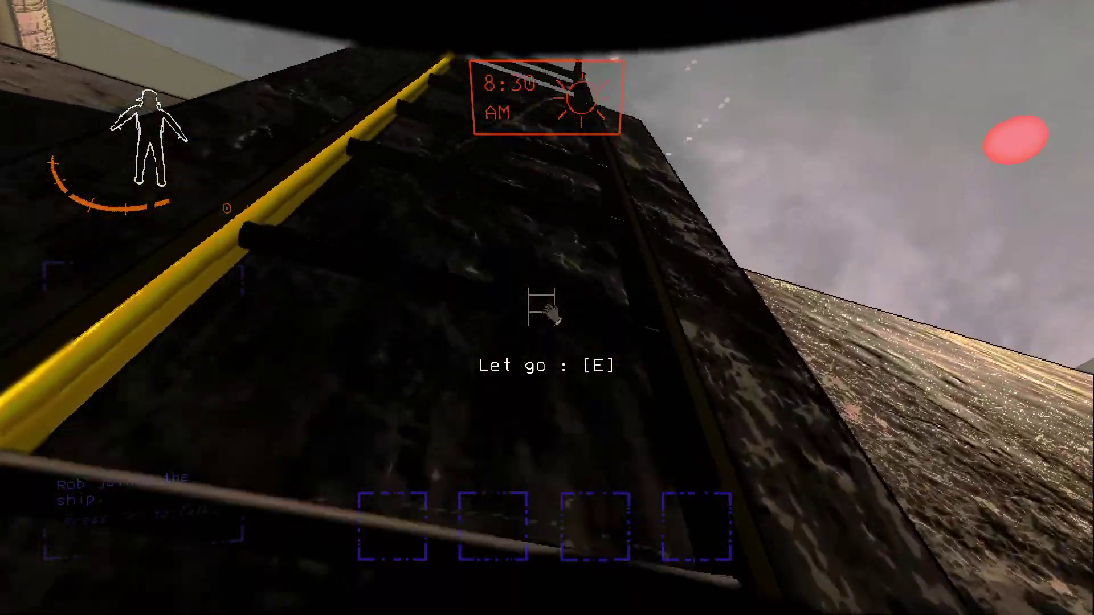
key("e")
key("w")
key("w")
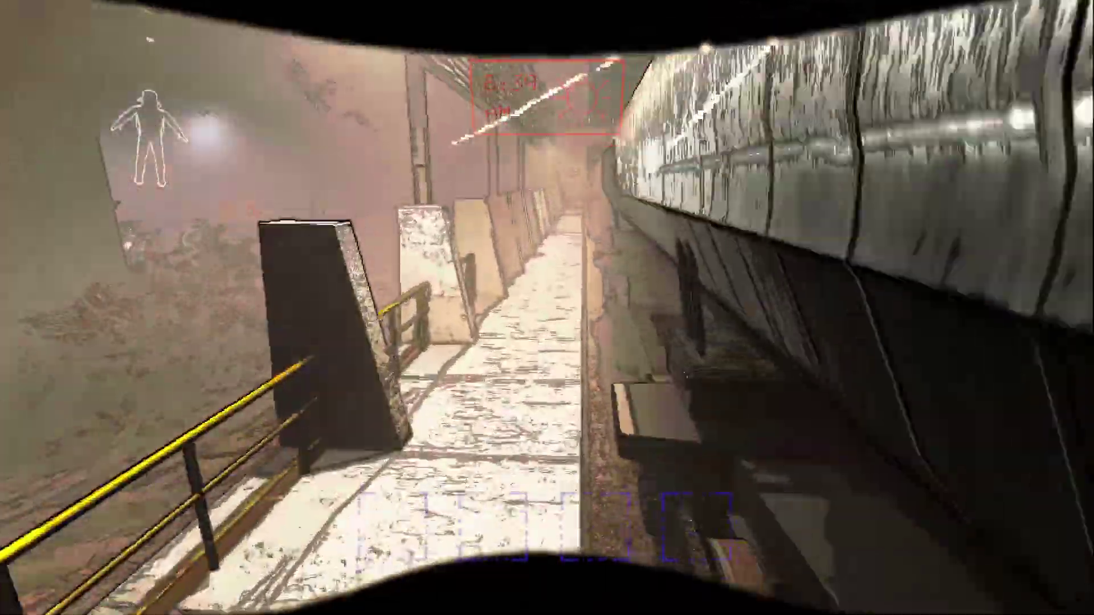
key("w")
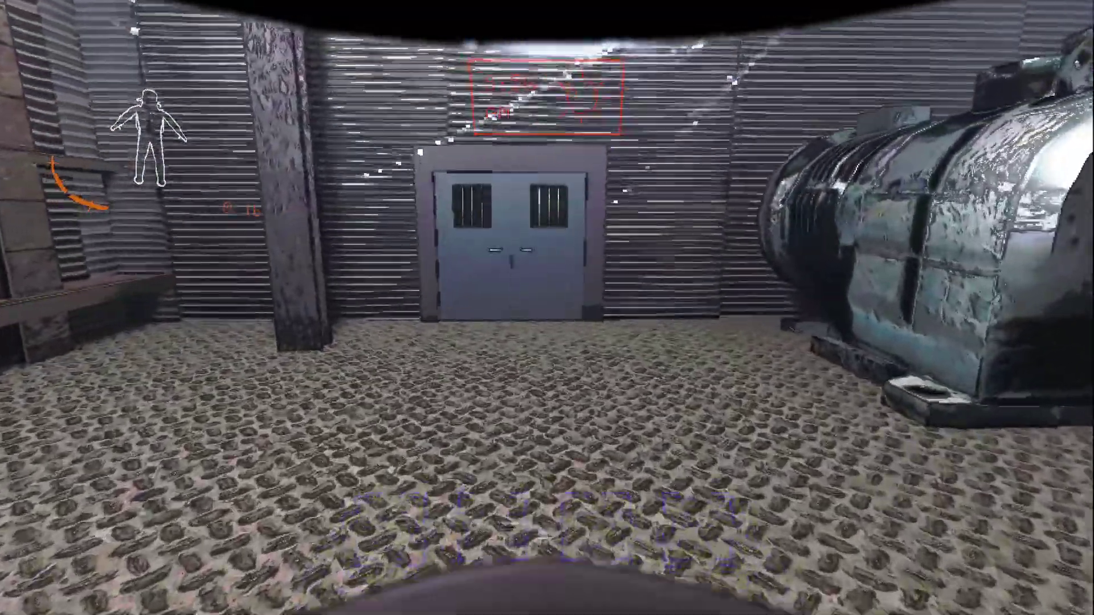
Step: Enter the facility's main entrance and walk through the catwalk into the dark brick corridor
key("w")
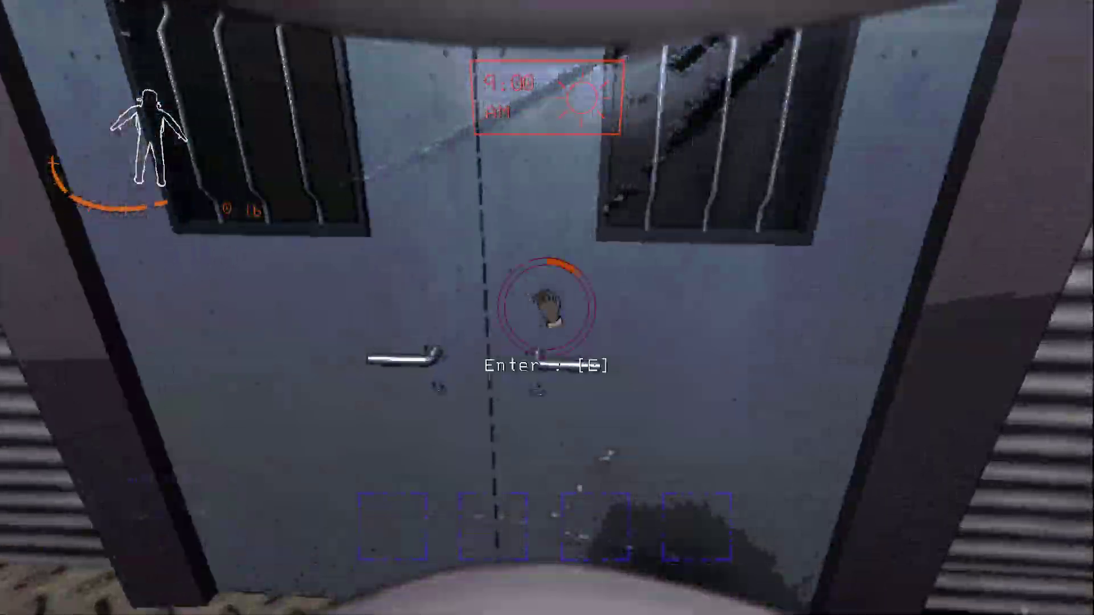
key("e")
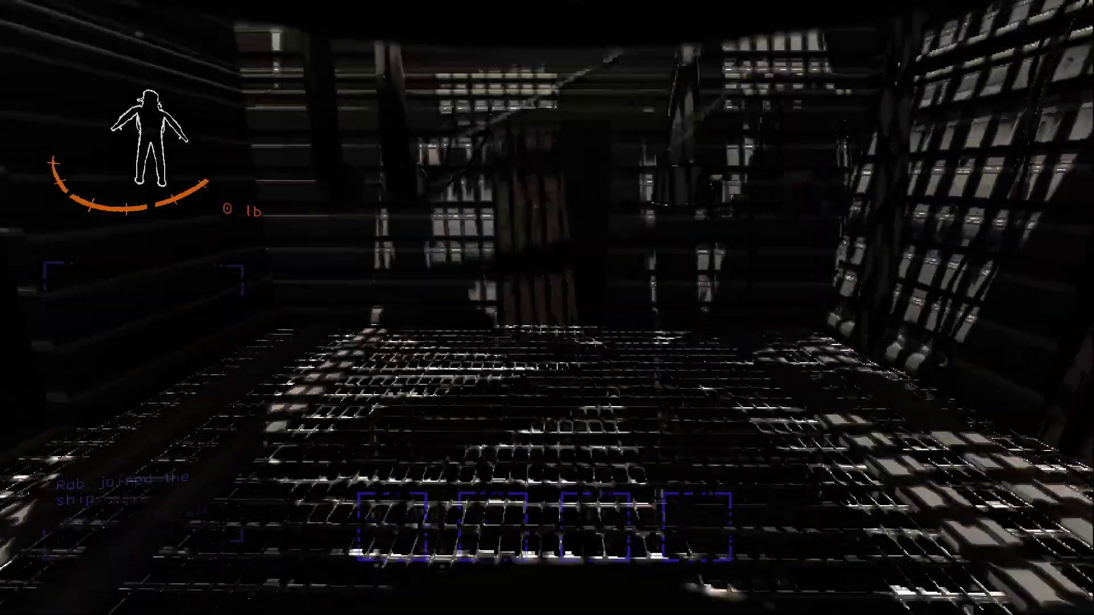
key("w")
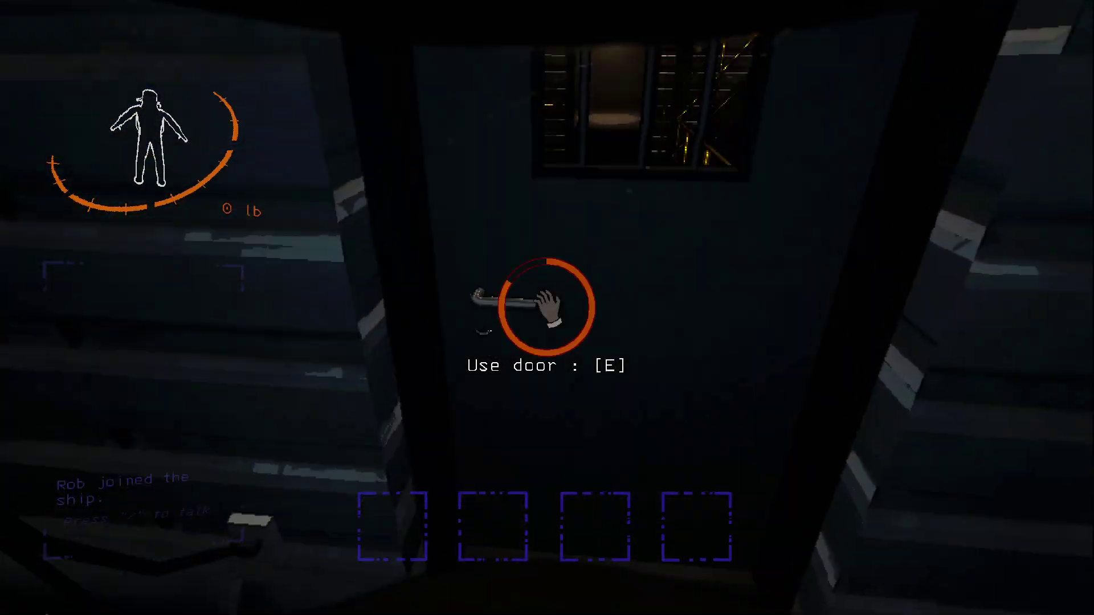
key("w")
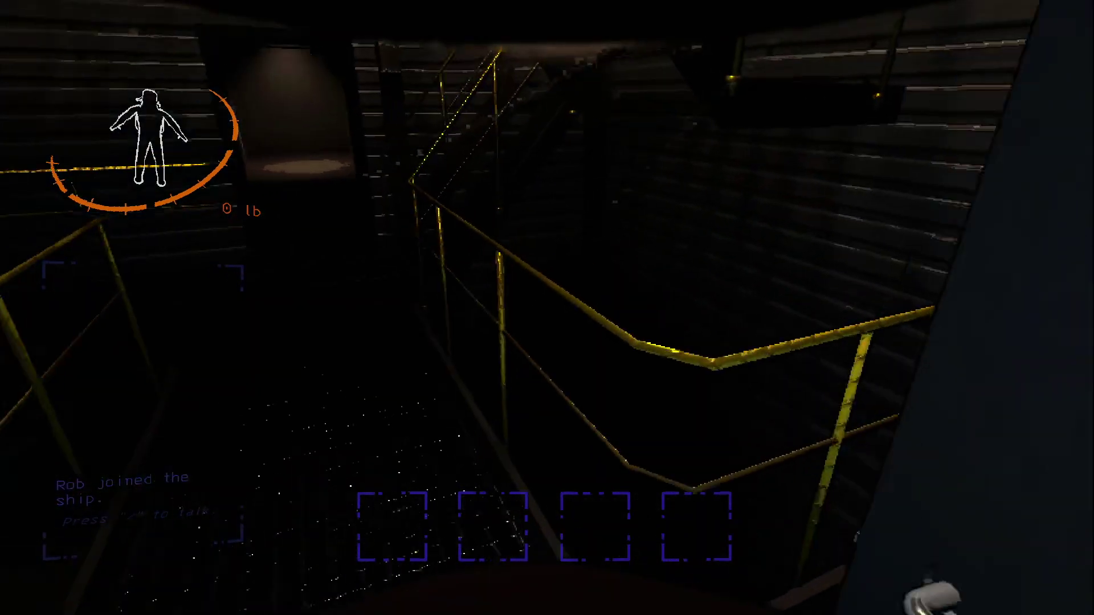
key("w")
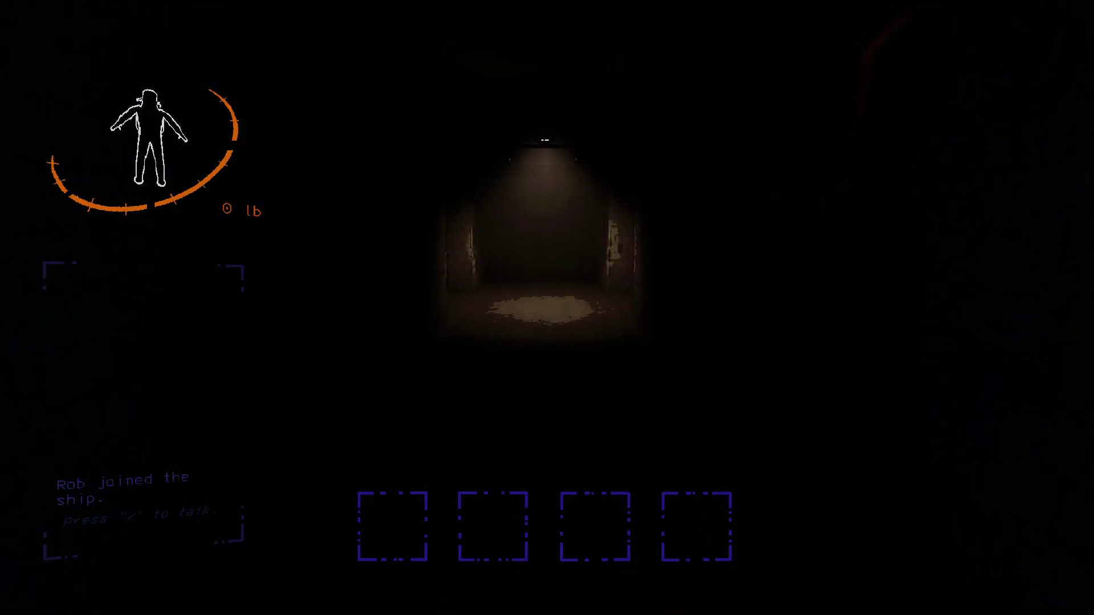
key("w")
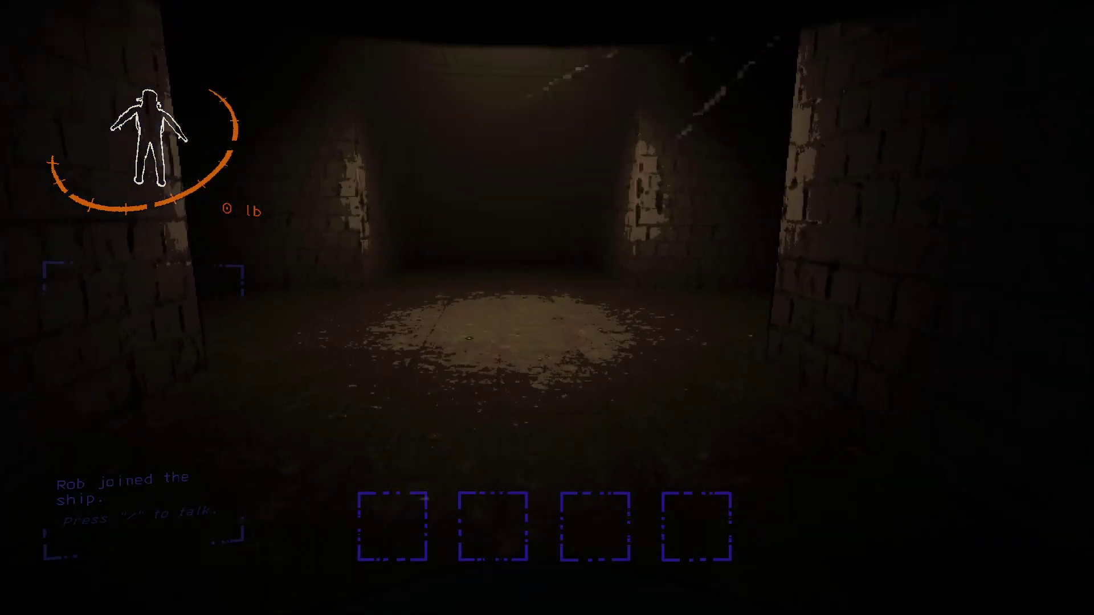
key("w")
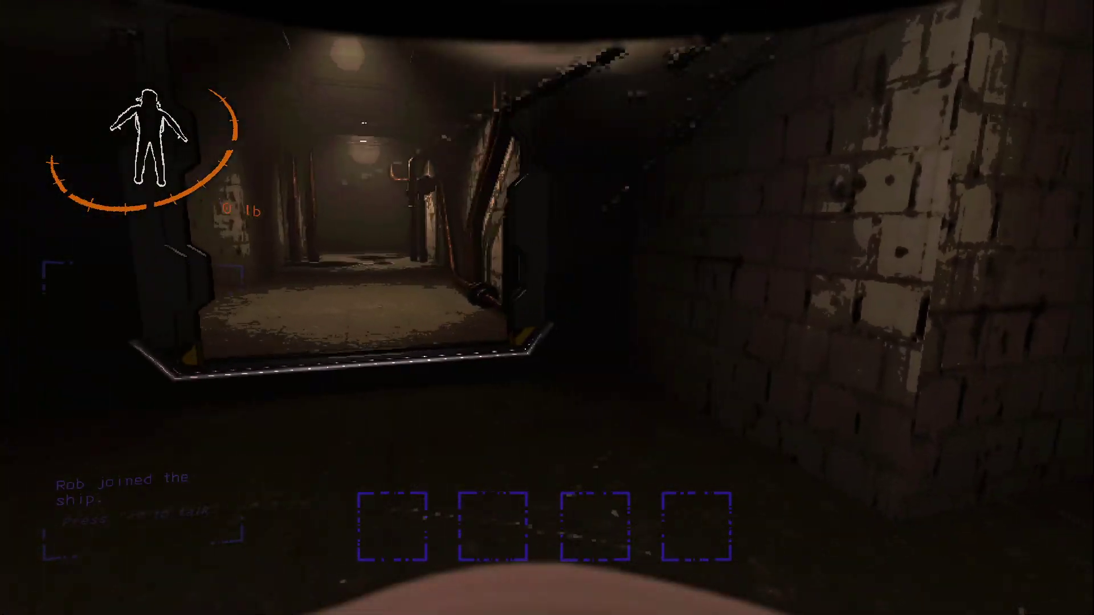
key("w")
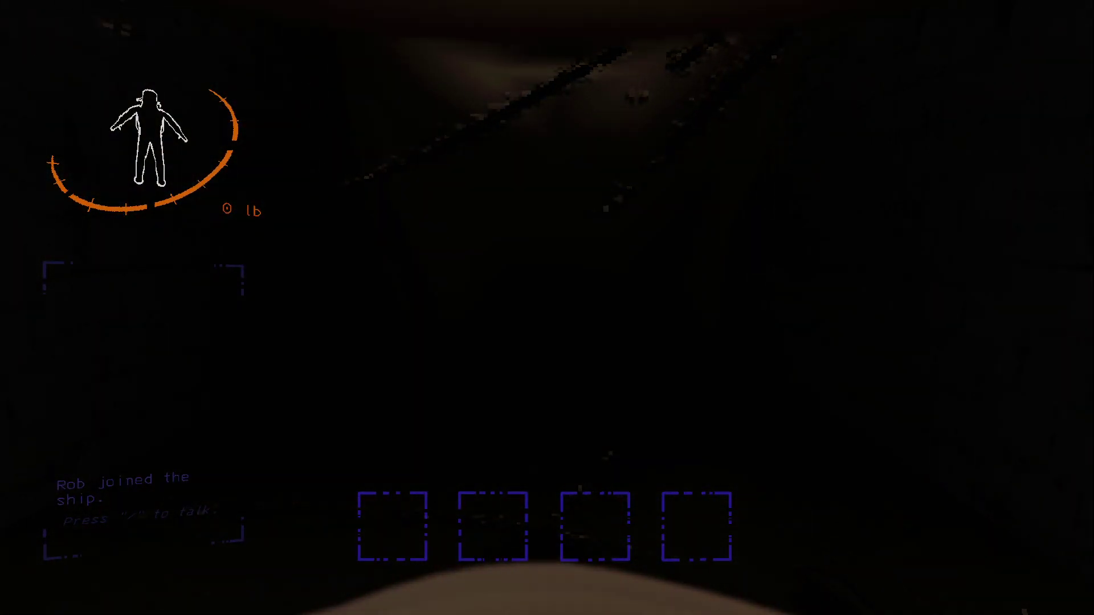
Step: Pick up the key in the corridor, hold it, then stow it
key("w")
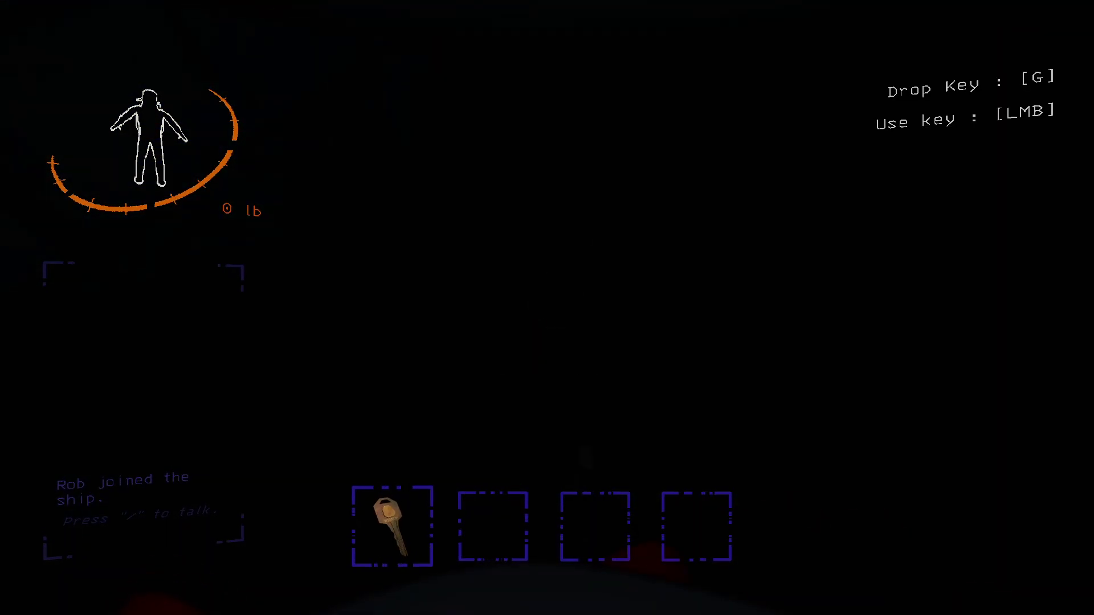
key("w")
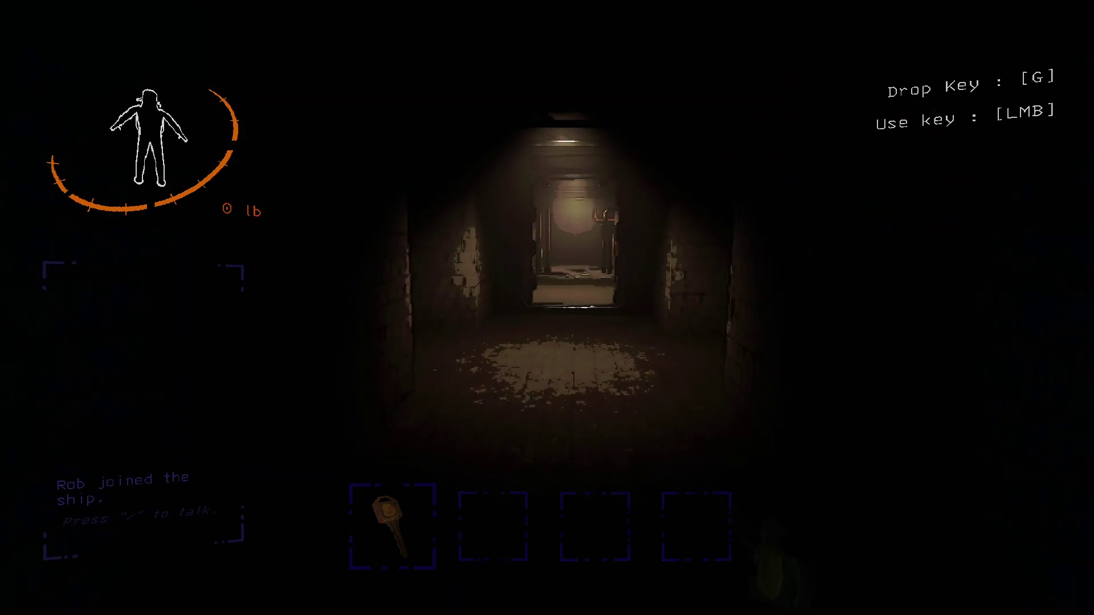
key("w")
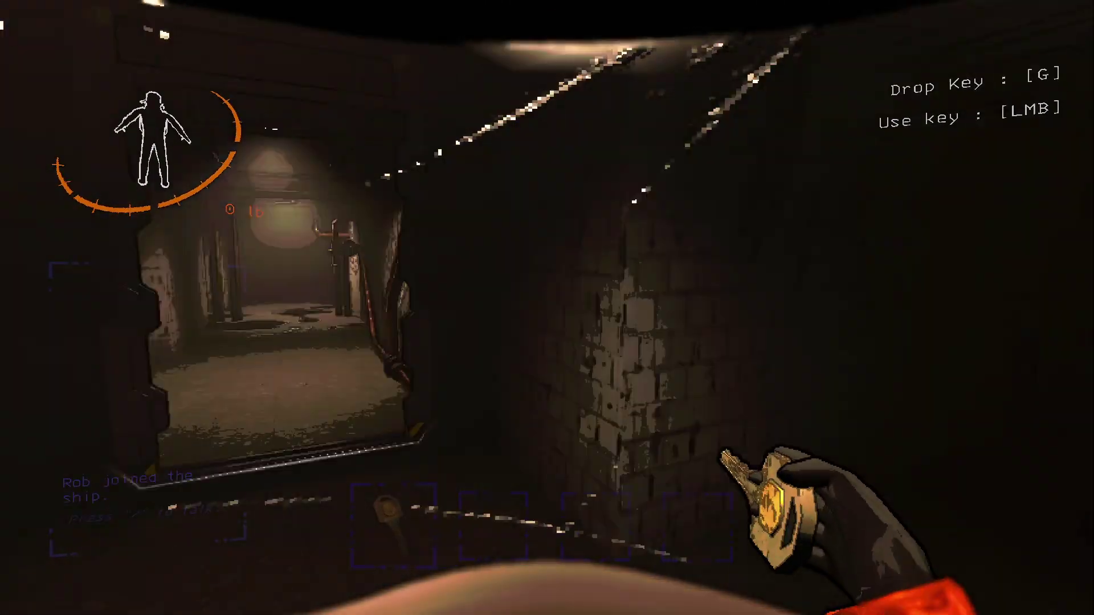
key("w")
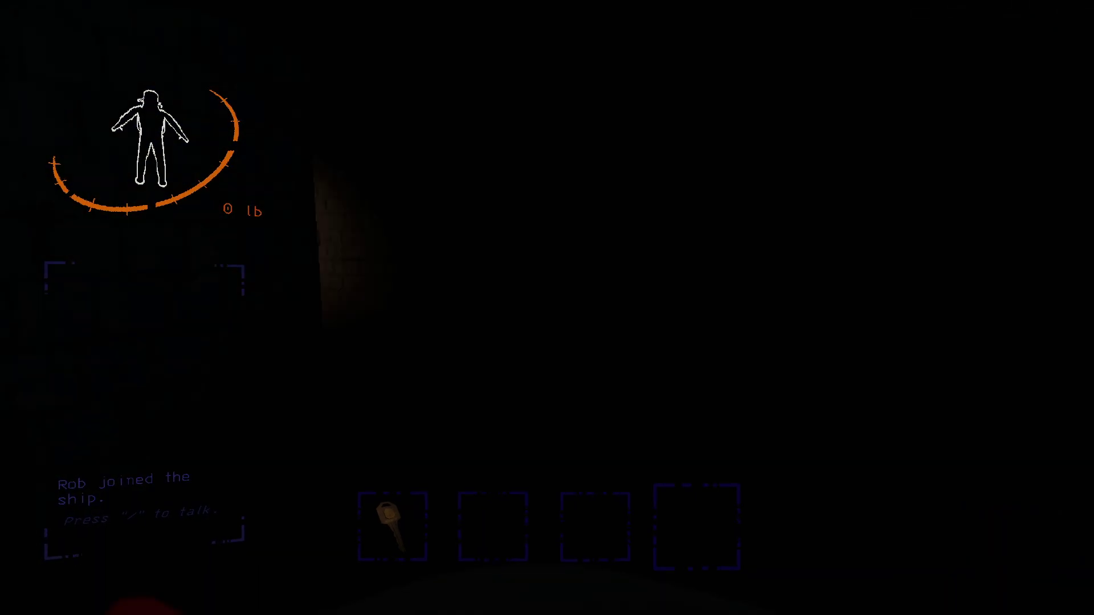
Step: Scan for items and explore the lit brick room up to the hazard-striped door
key("w")
right_click(548, 308)
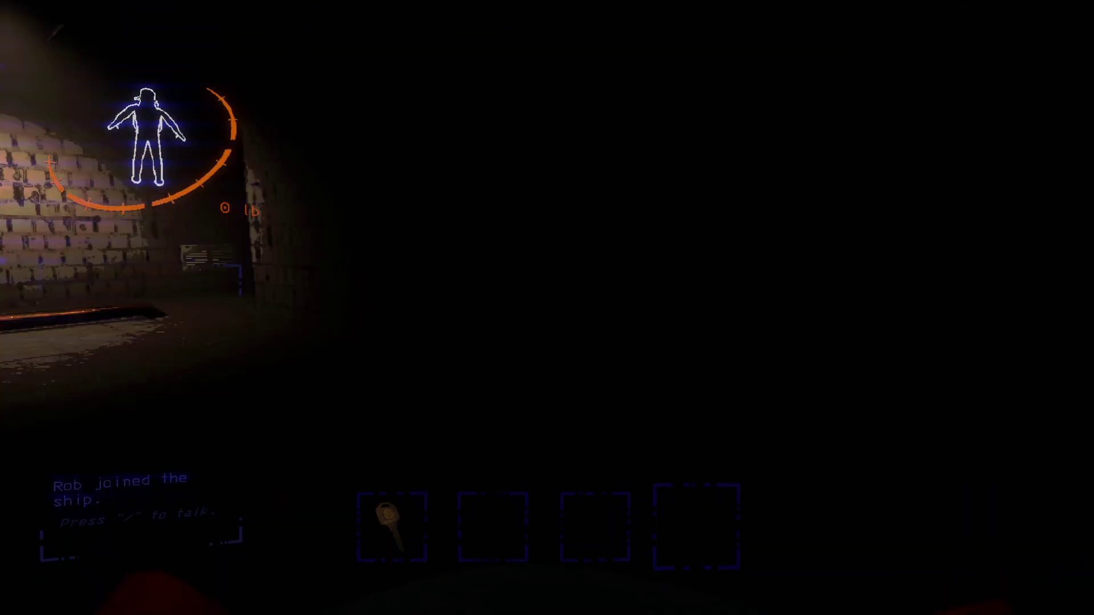
key("w")
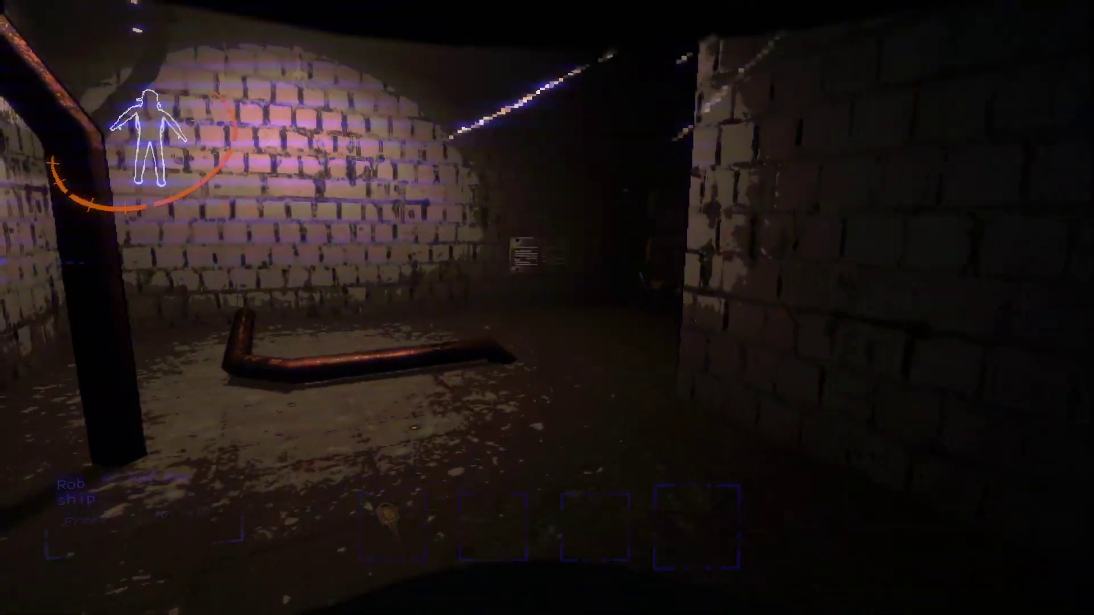
key("w")
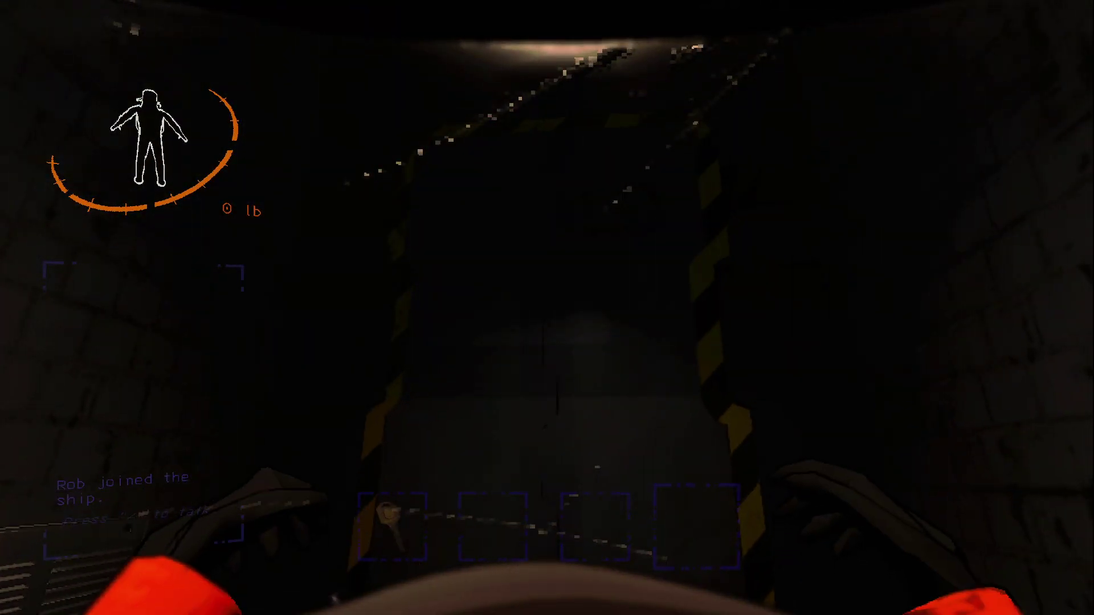
key("w")
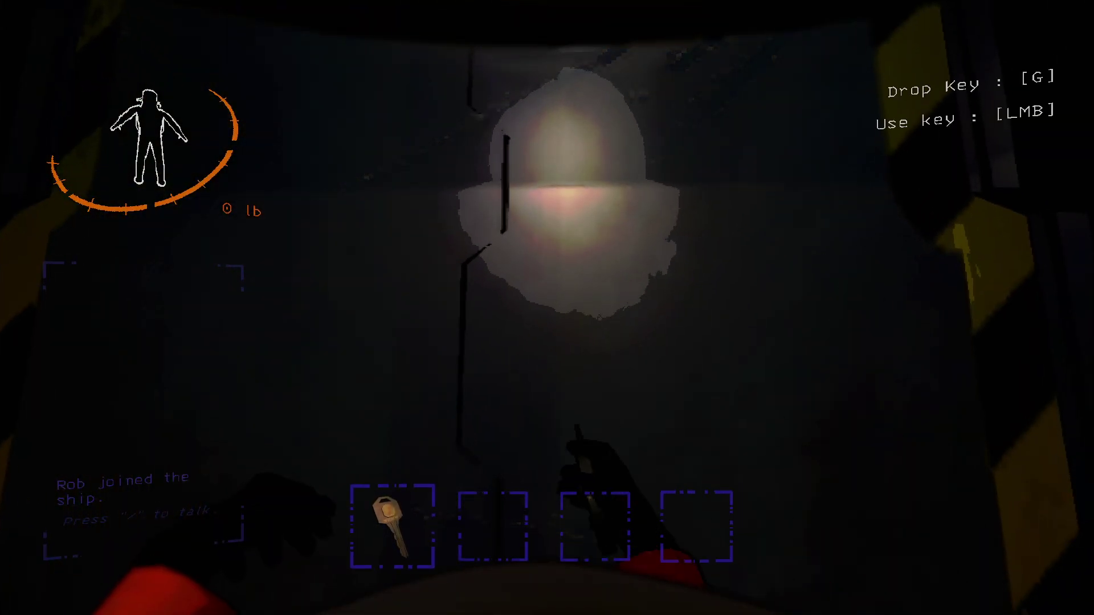
left_click_drag(547, 308, 769, 307)
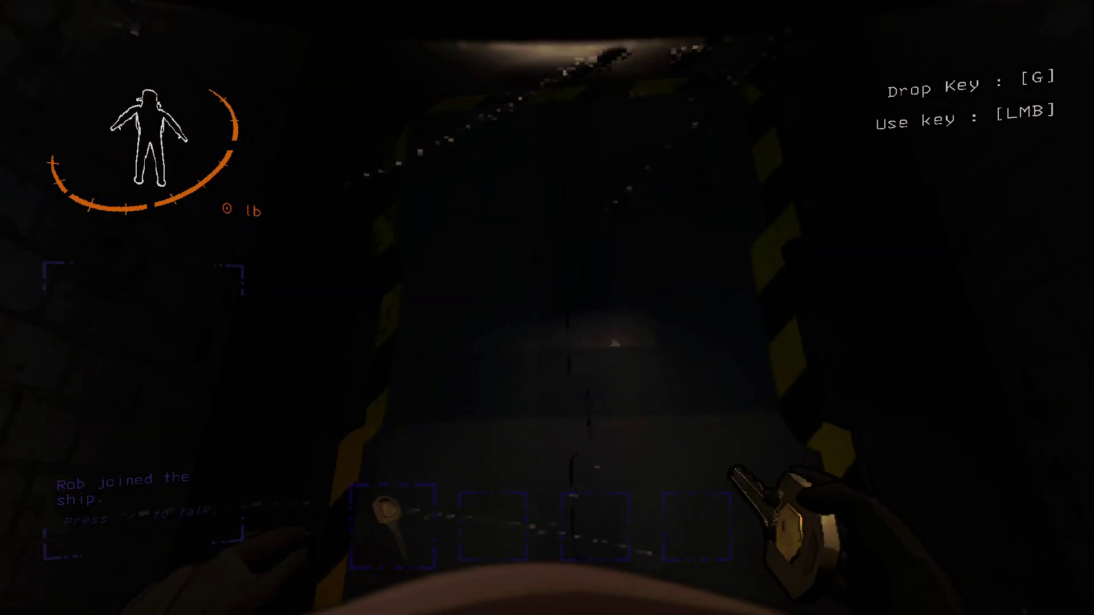
left_click(547, 308)
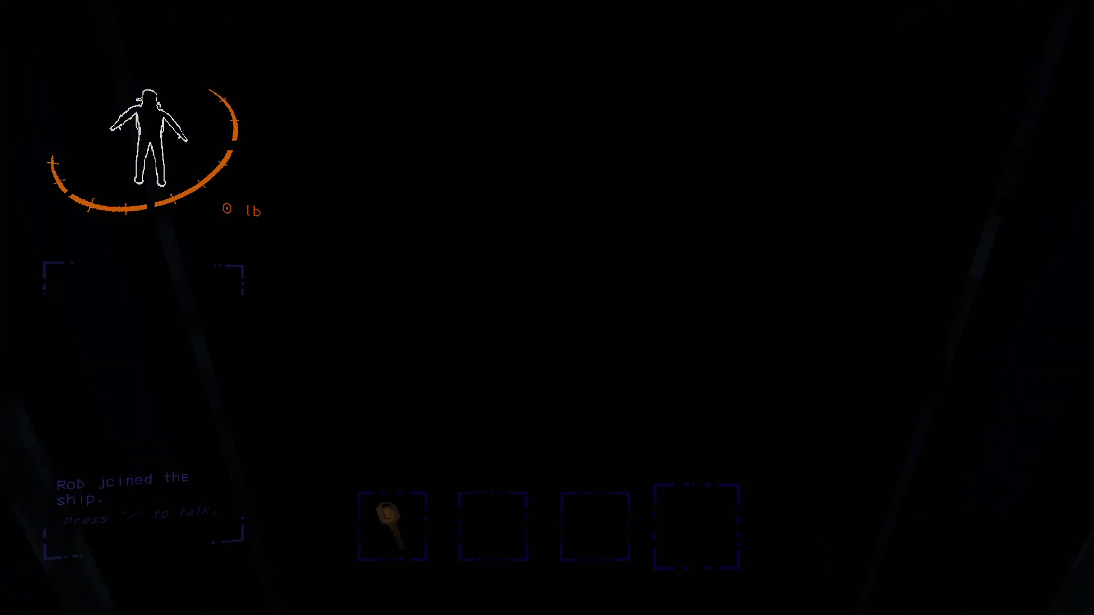
Step: Check the locked door's window, then enter the lit corridor and switch the light off
key("w")
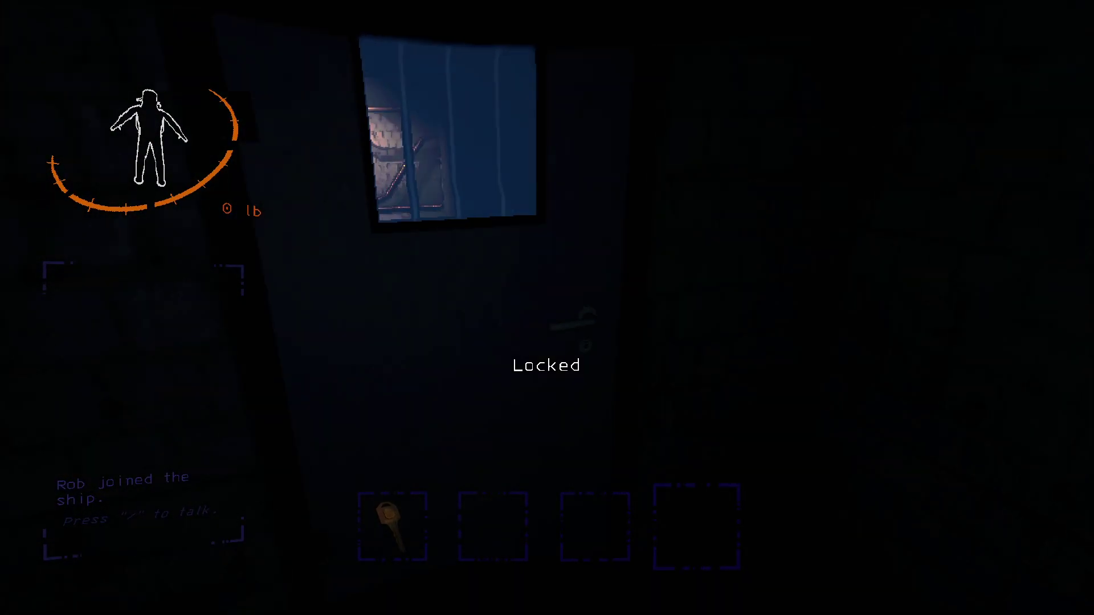
key("e")
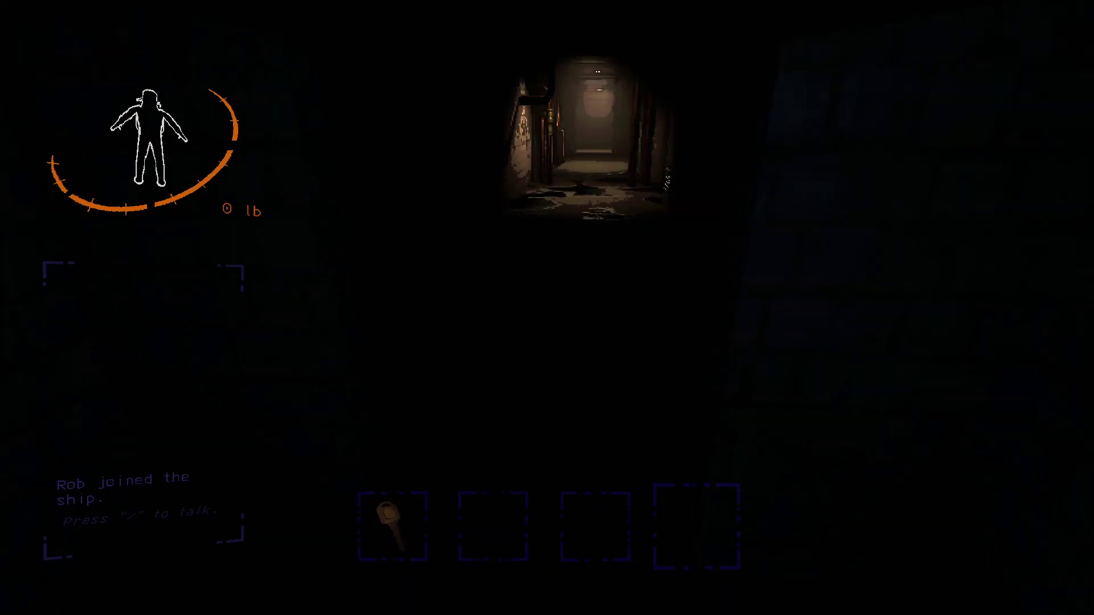
key("w")
key("w")
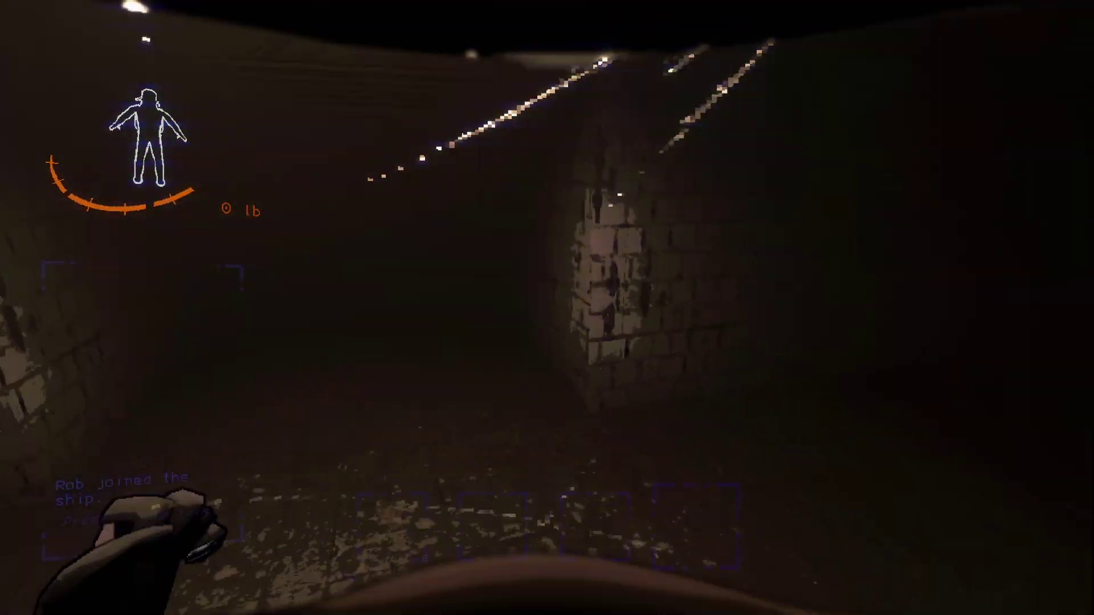
left_click(547, 309)
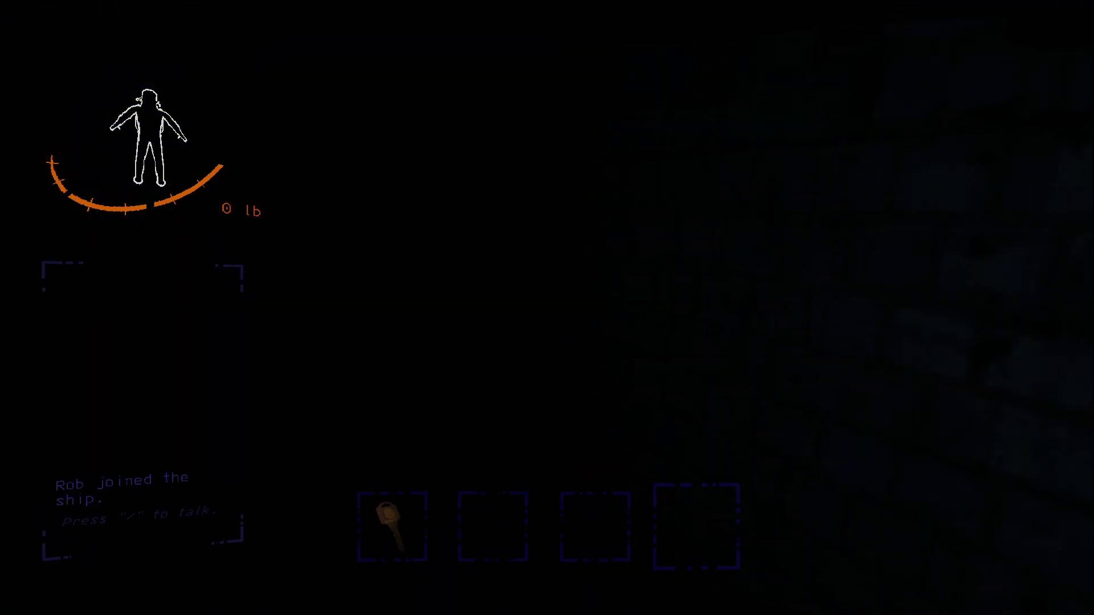
key("w")
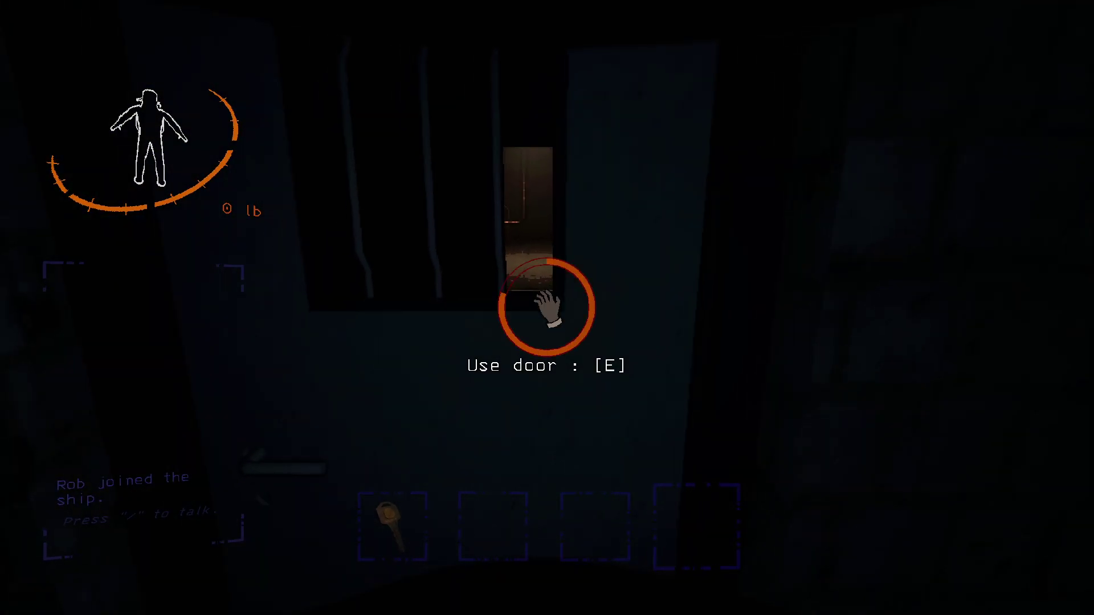
Step: Cross the brick room toward the lit doorway
key("w")
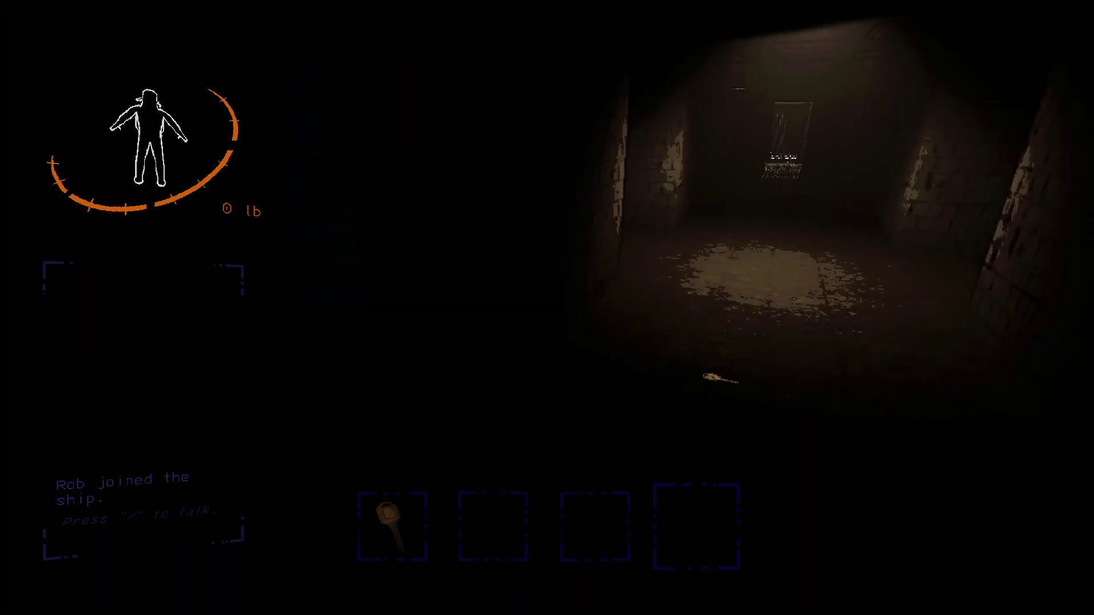
key("w")
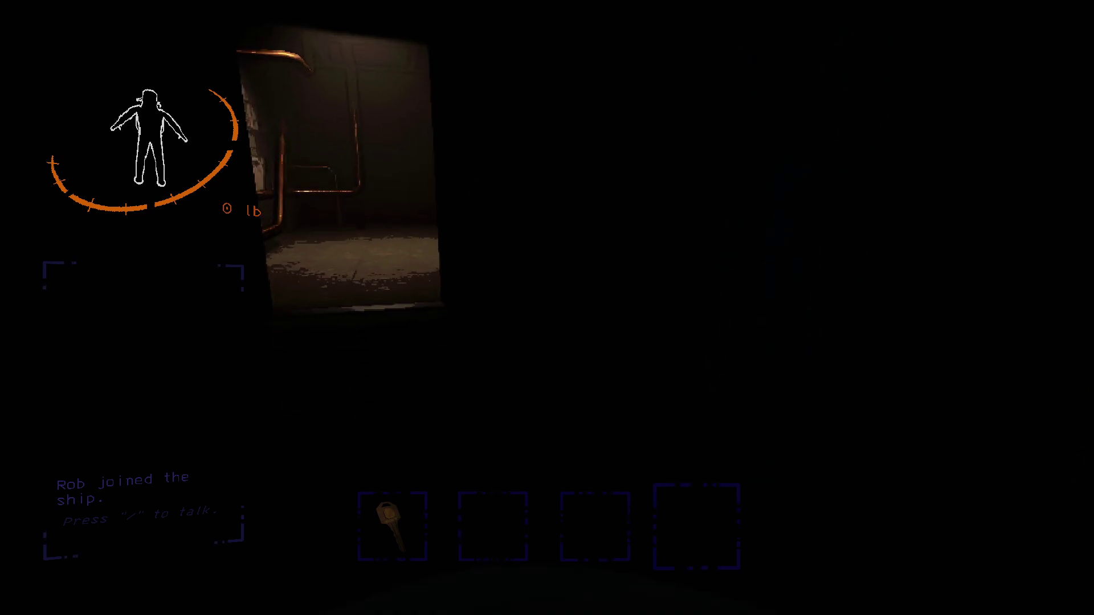
key("w")
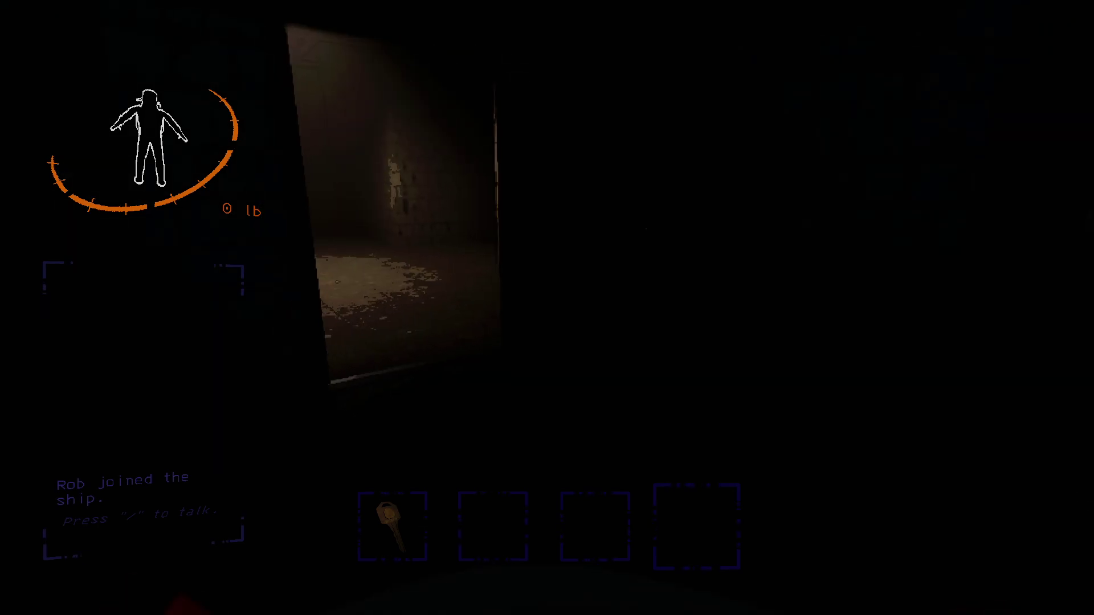
Step: Pass through the lit room into the pipe-lined rooms, turning left onward
key("w")
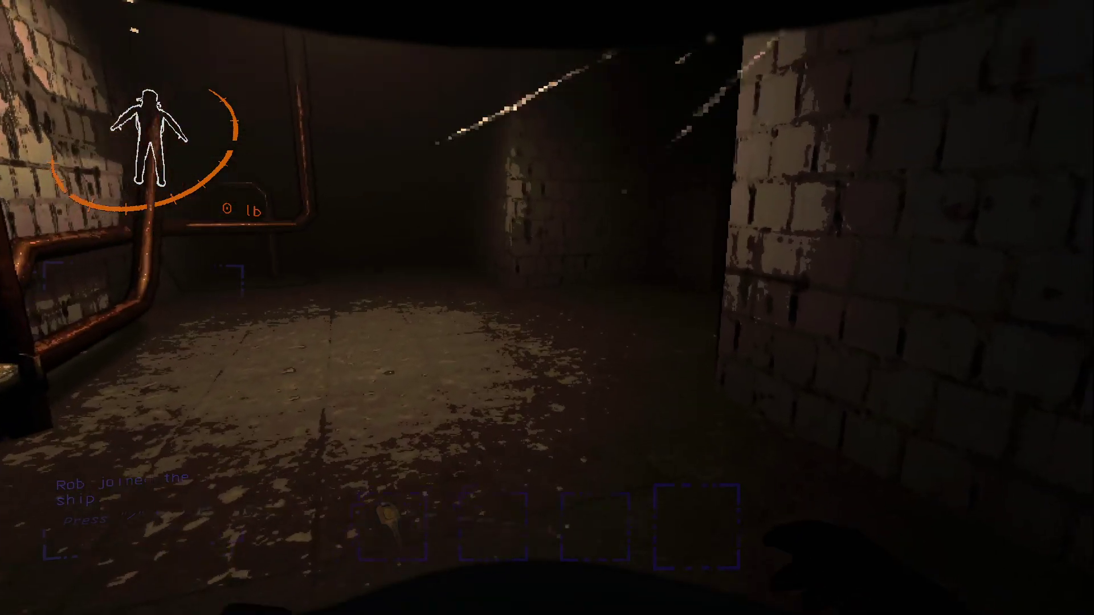
key("w")
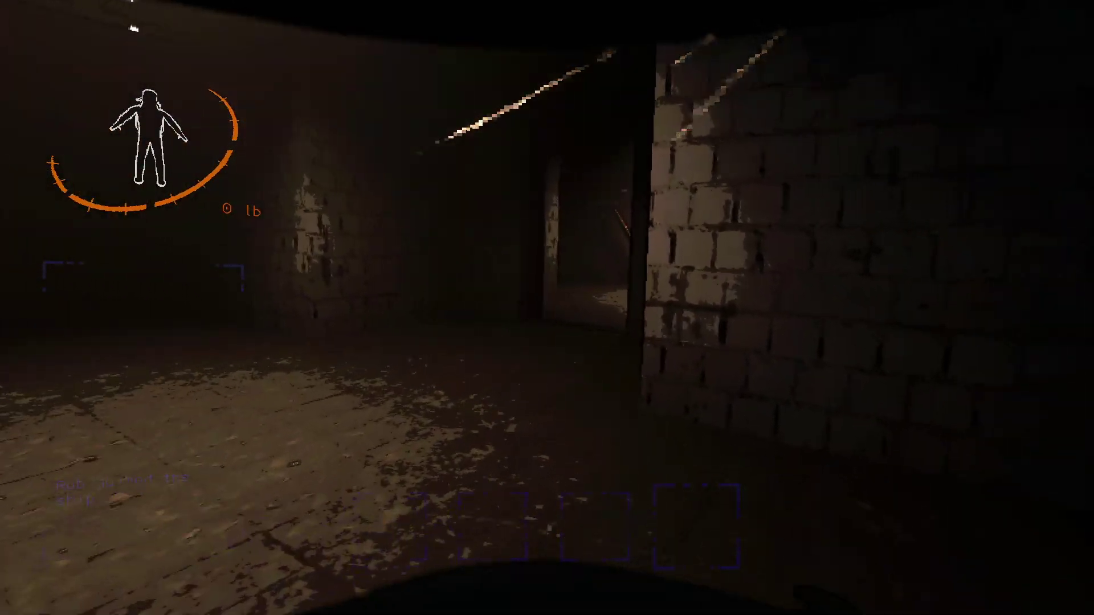
key("w")
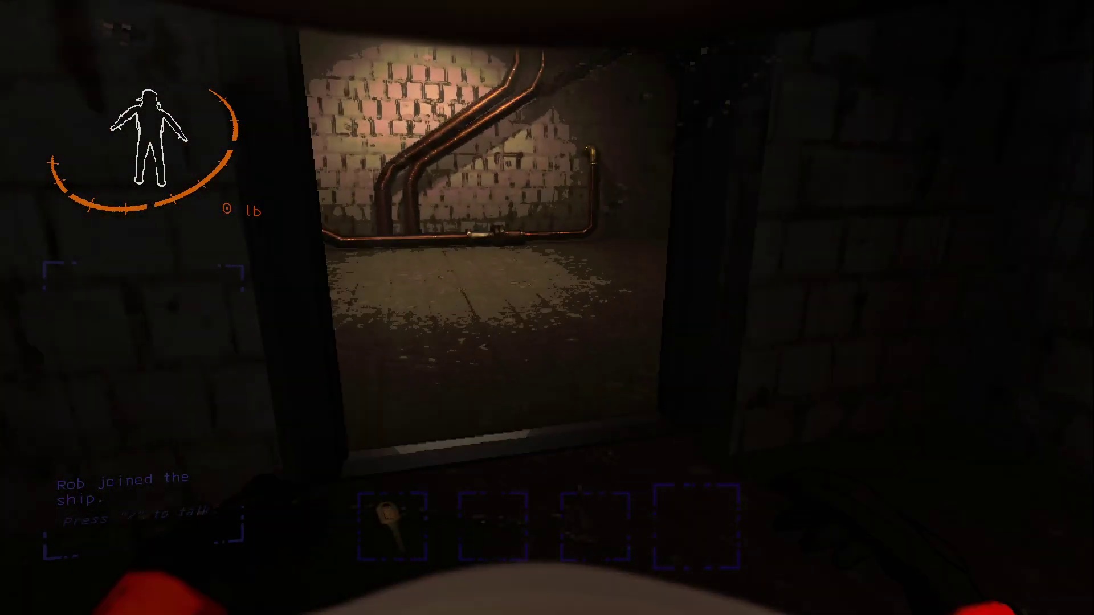
key("w")
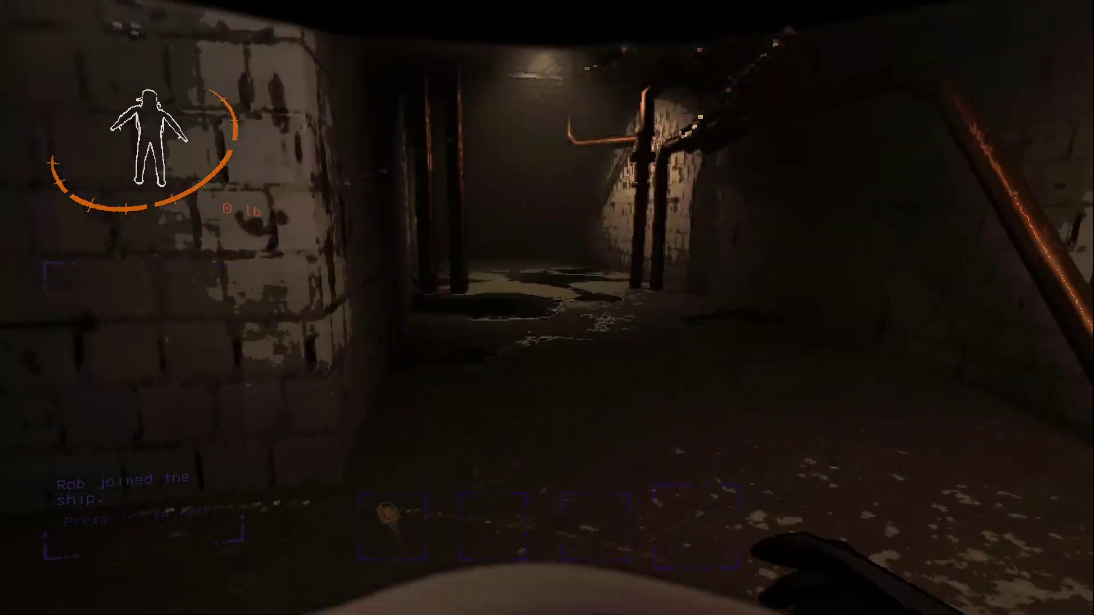
key("w")
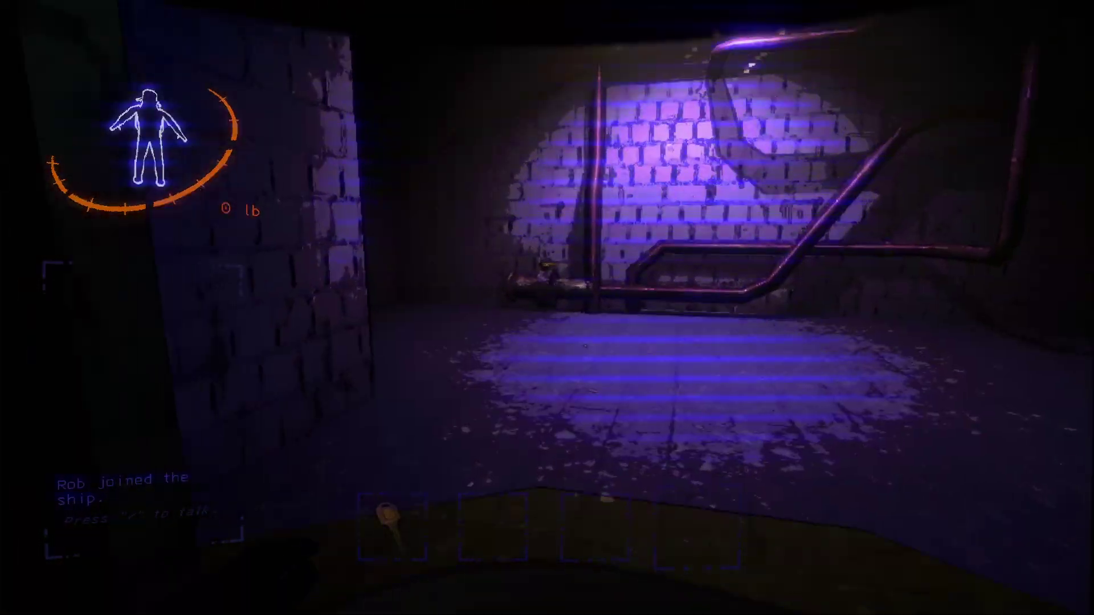
key("w")
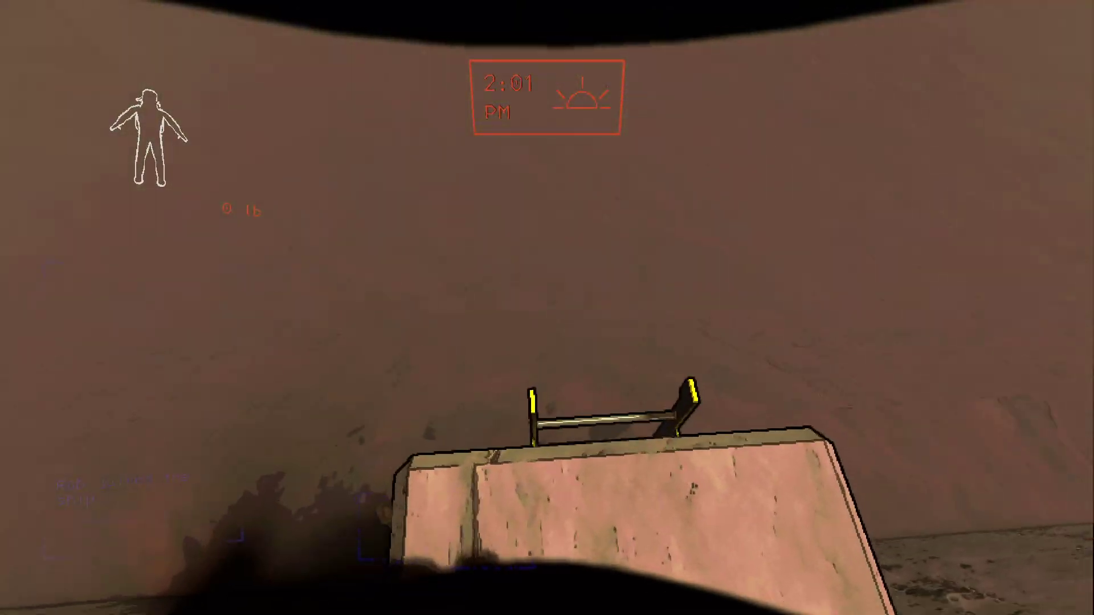
Step: Grab hold of the ladder and let go of it again
key("e")
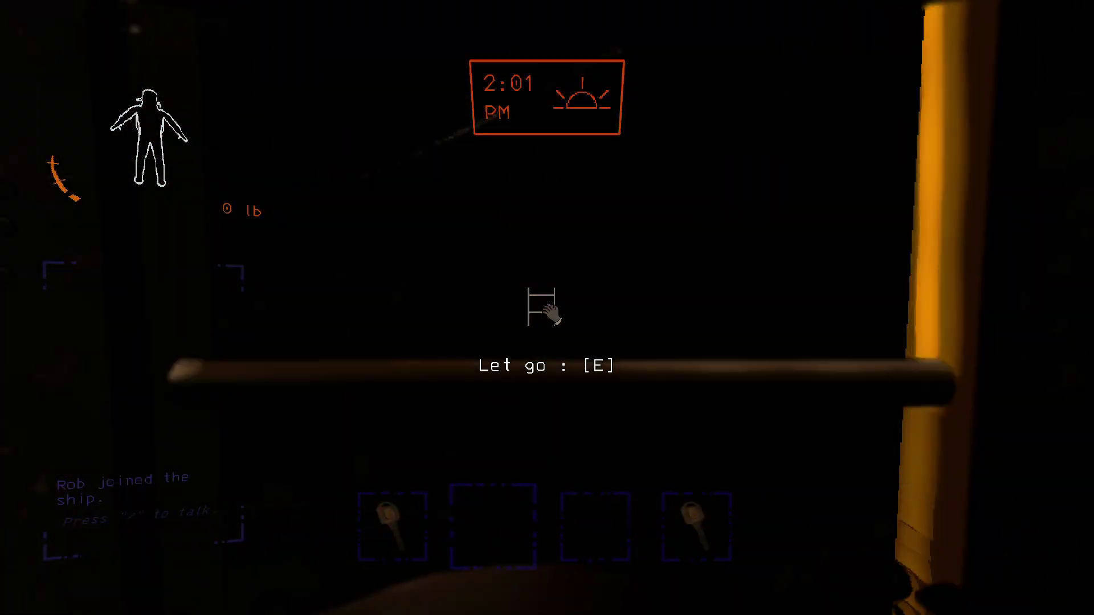
key("e")
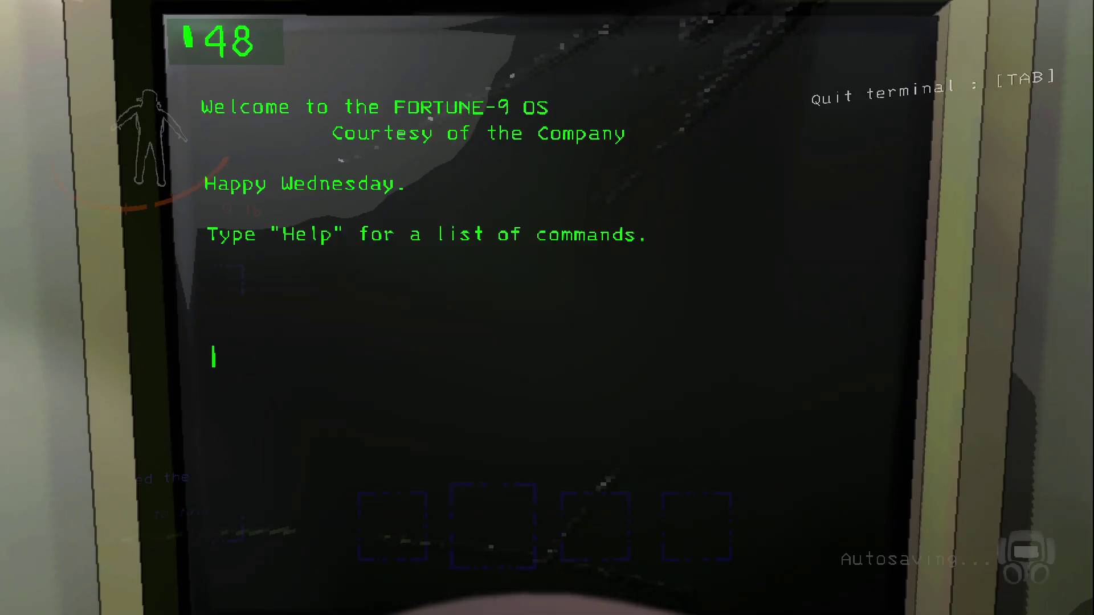
Step: List the routable moons with the 'moons' command, then exit the terminal
key("Return")
key("Tab")
key("e")
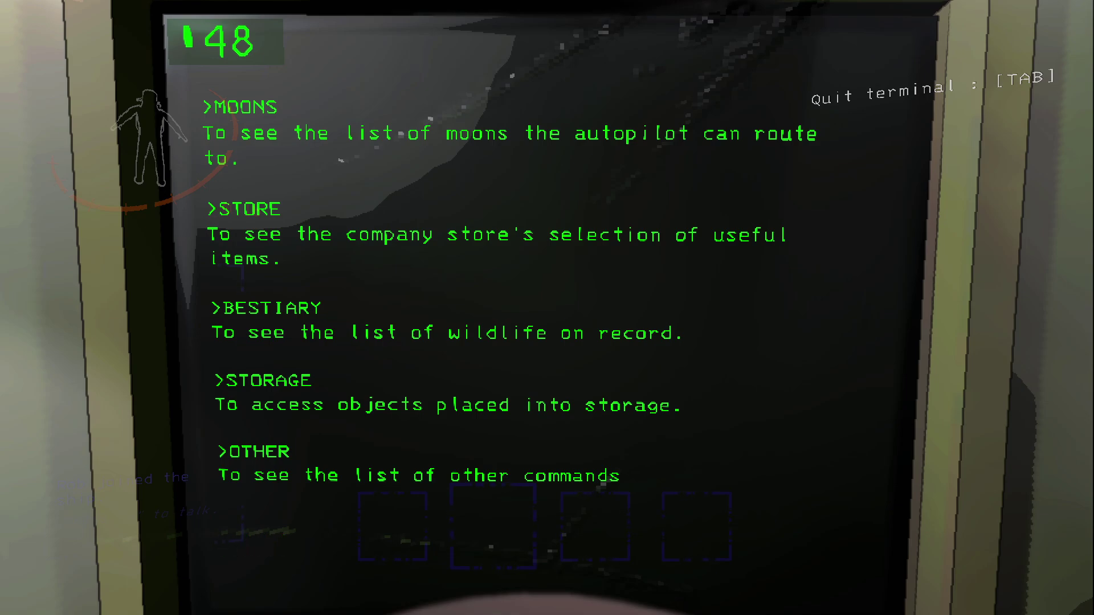
key("Return")
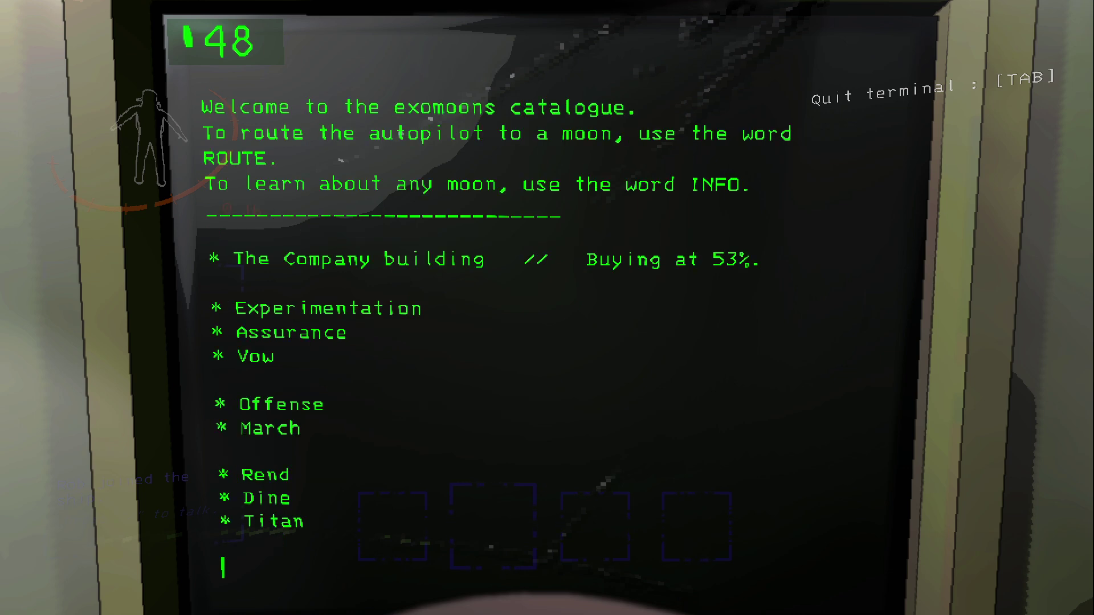
key("Tab")
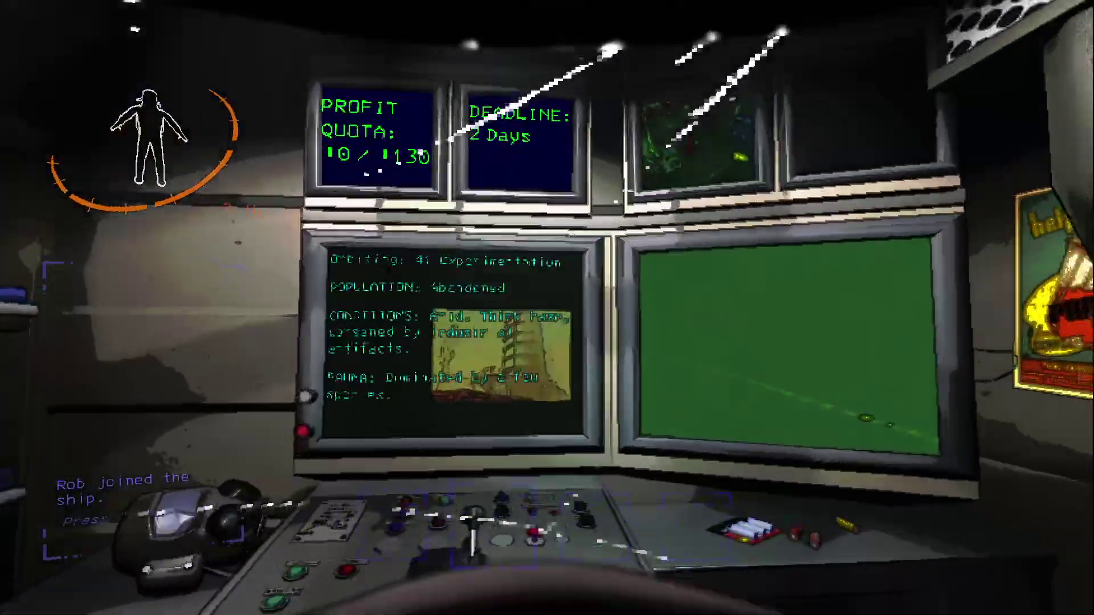
Step: Walk past the monitors and down the corridor toward the storage cabinet
key("w")
key("w")
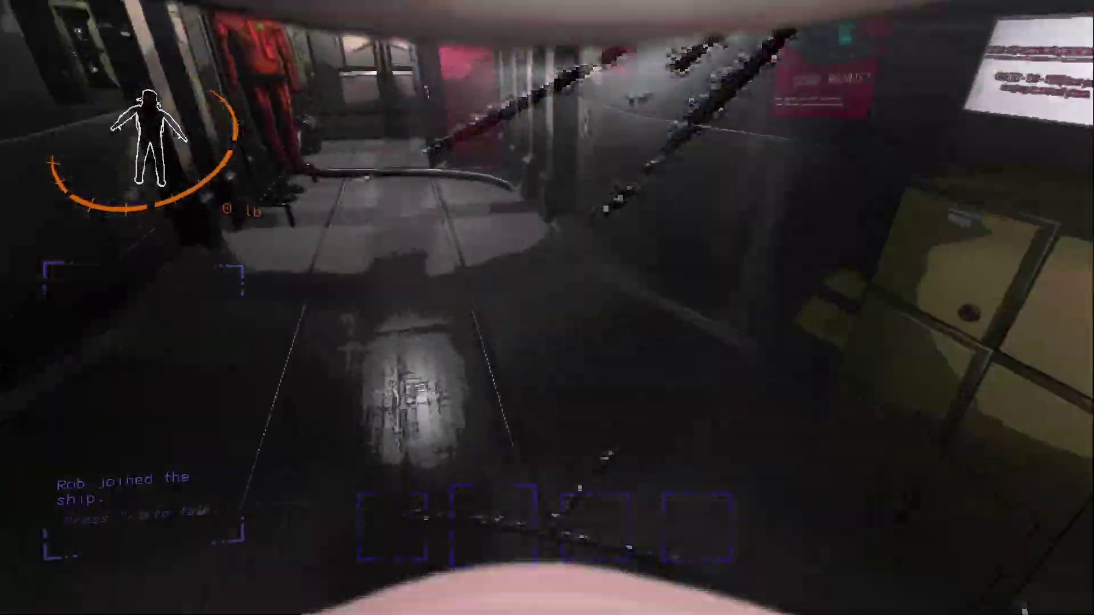
key("w")
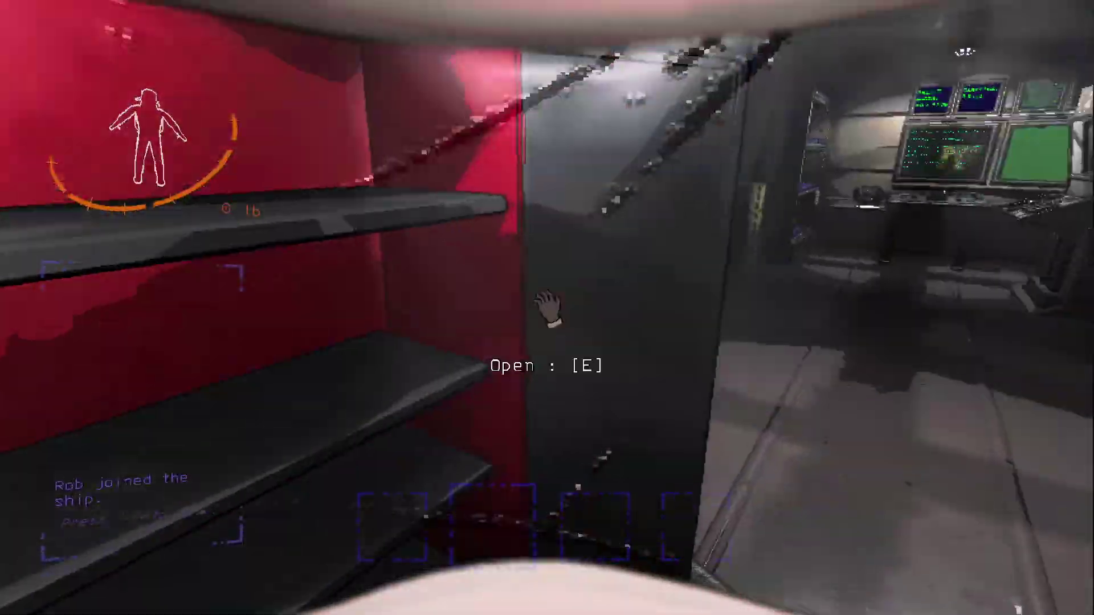
key("w")
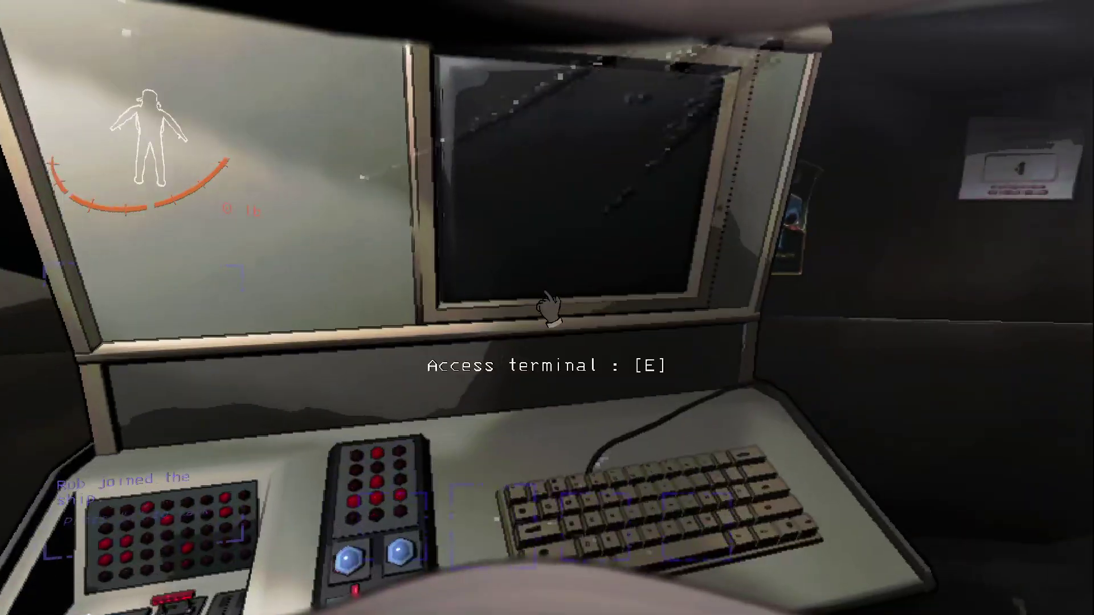
Step: Buy one pro flashlight for 25 credits from the store list, then leave the terminal
key("e")
key("Return")
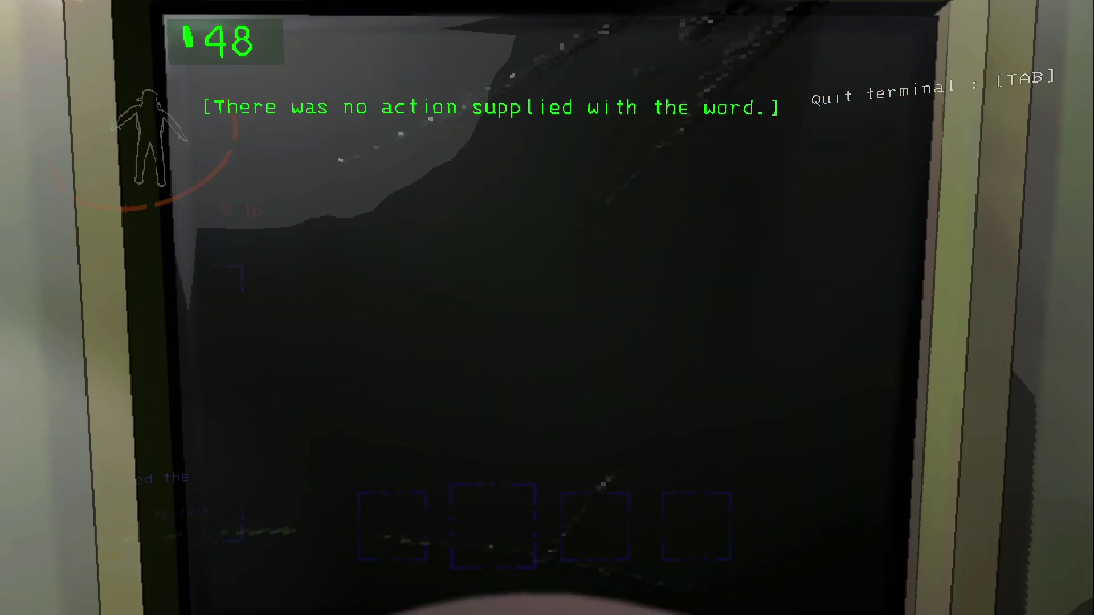
type("store")
key("Return")
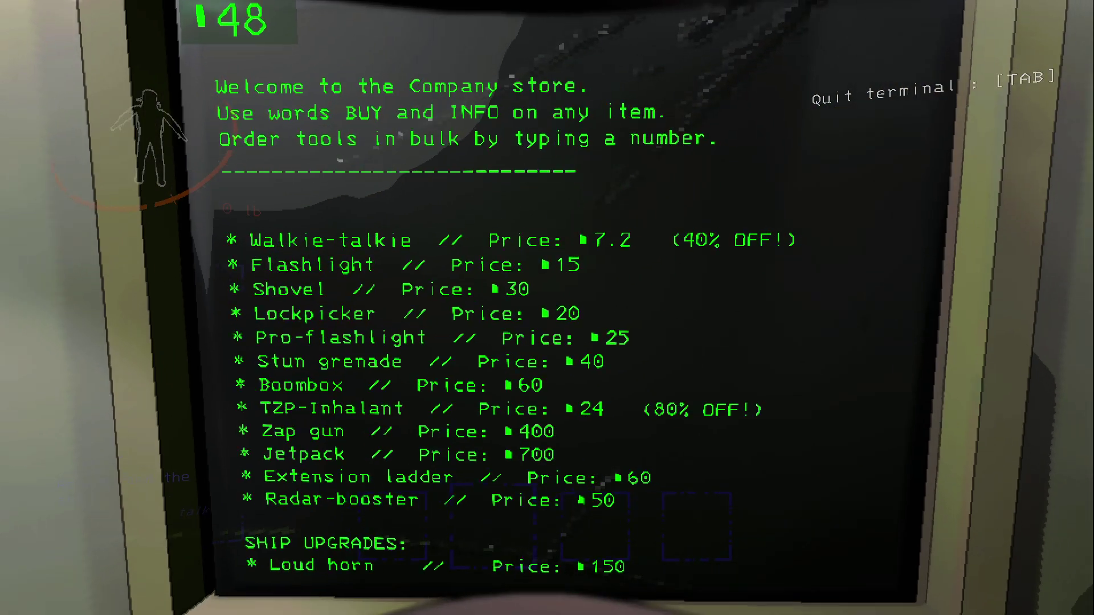
scroll(547, 308, "down", 4)
scroll(547, 307, "up", 1)
scroll(547, 307, "down", 1)
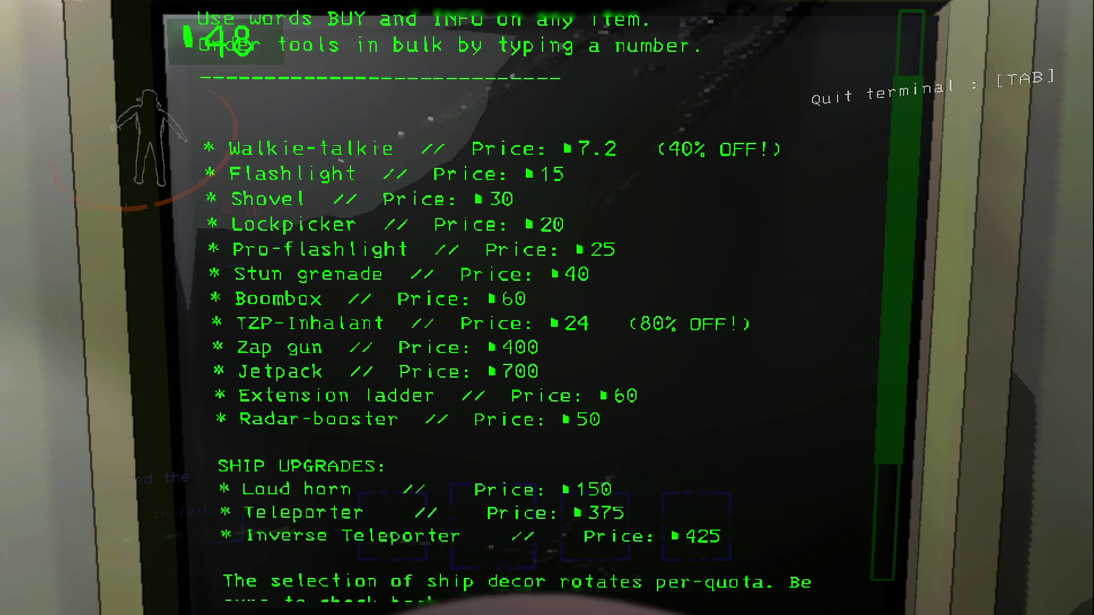
scroll(547, 308, "down", 3)
scroll(548, 308, "up", 3)
type("pro flash")
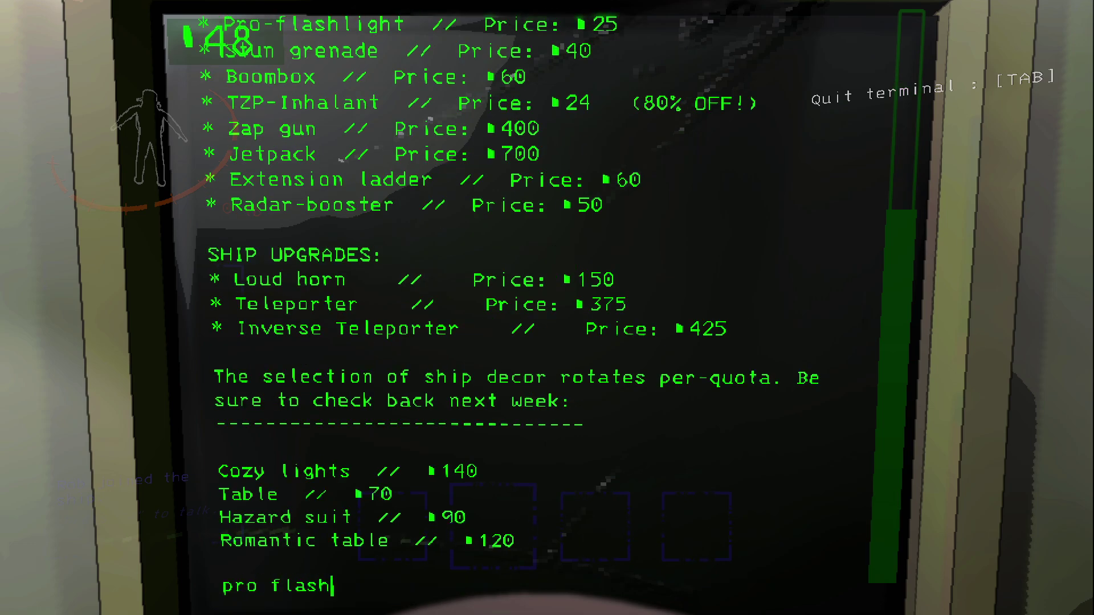
type("confir")
key("Return")
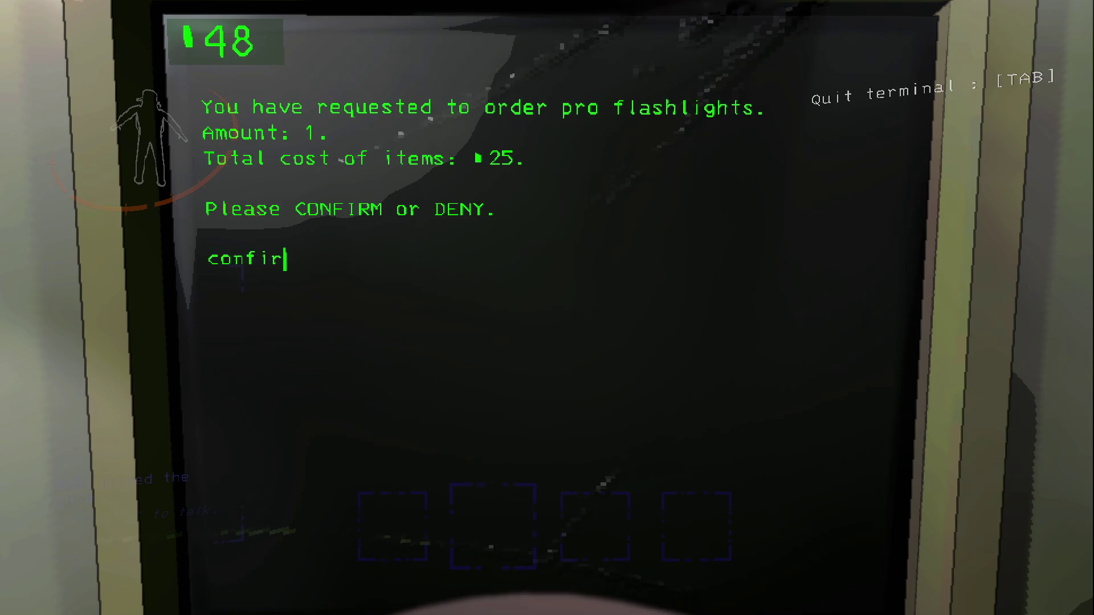
type("m")
key("Return")
key("Tab")
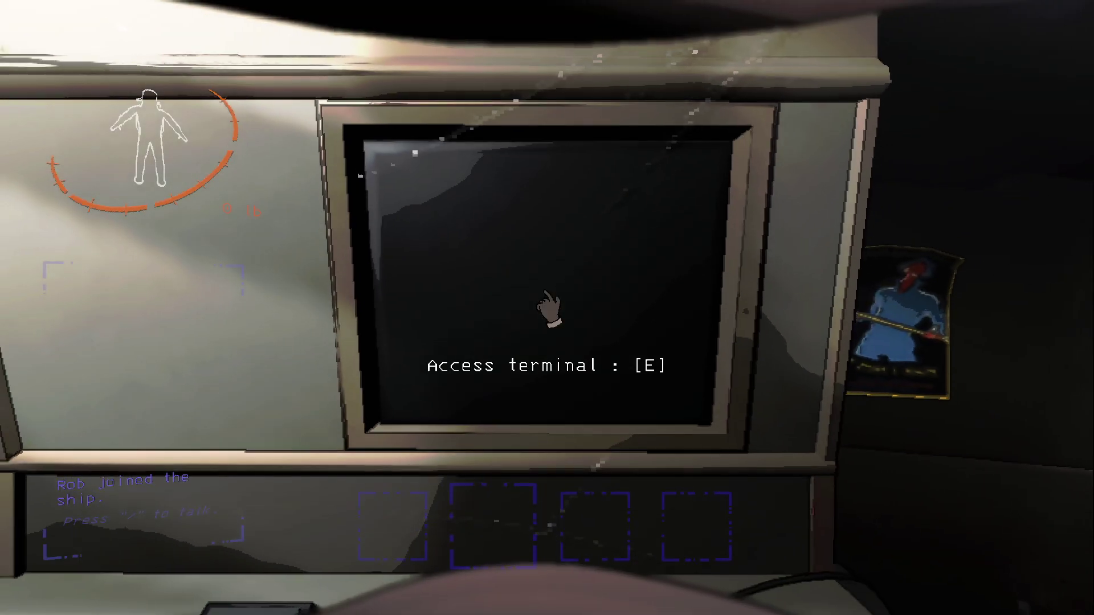
key("e")
key("Tab")
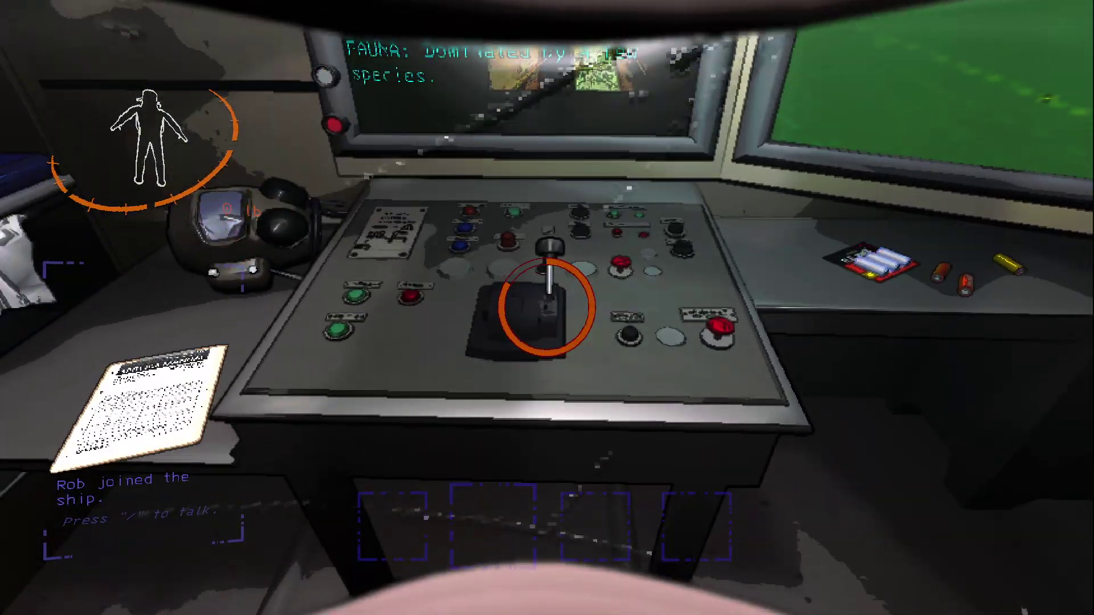
Step: Pull the ship lever to land on the foggy moon
key("e")
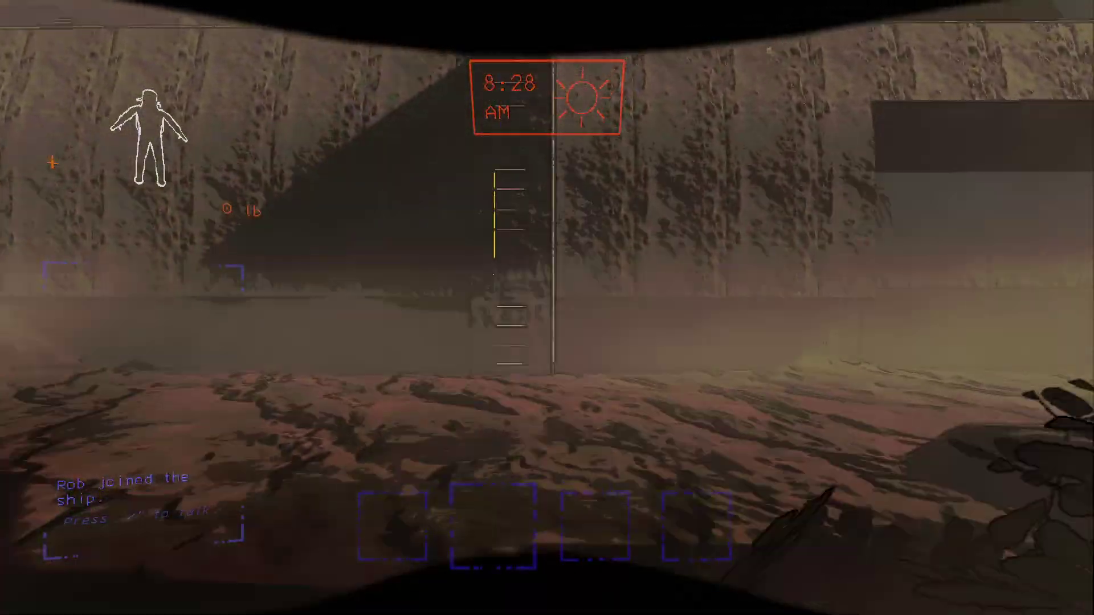
Step: Climb the ladder, cross the raised platform and drop off the ledge
key("w")
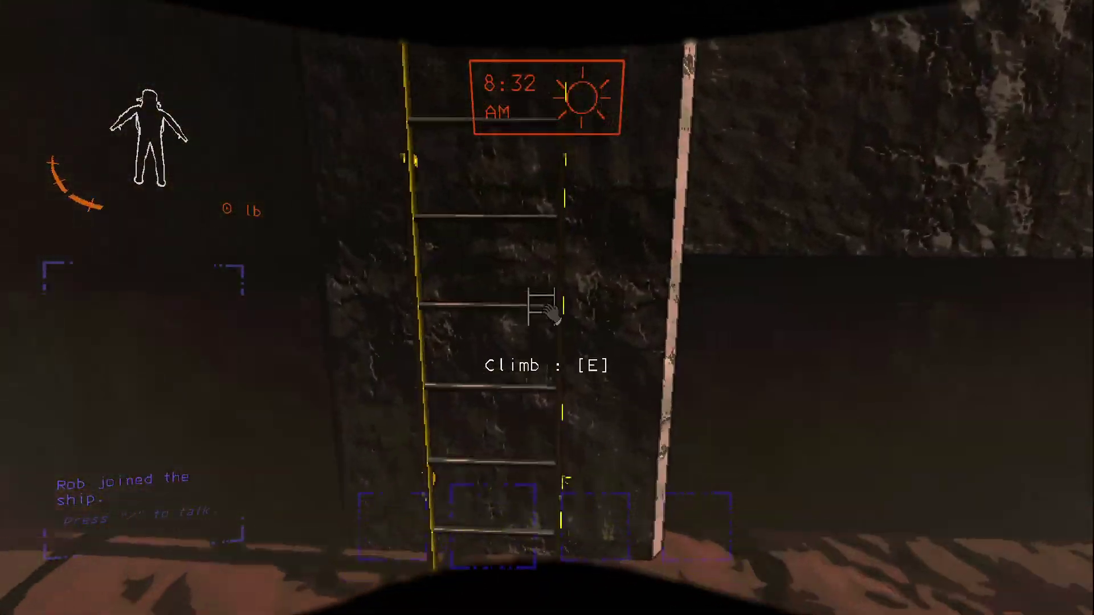
key("e")
key("w")
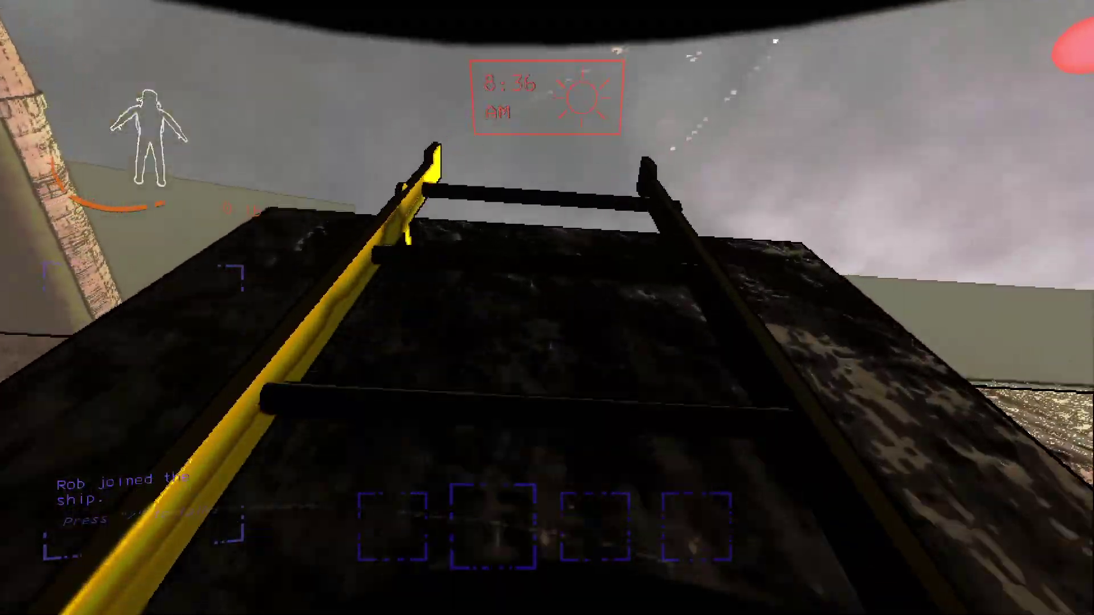
key("e")
key("w")
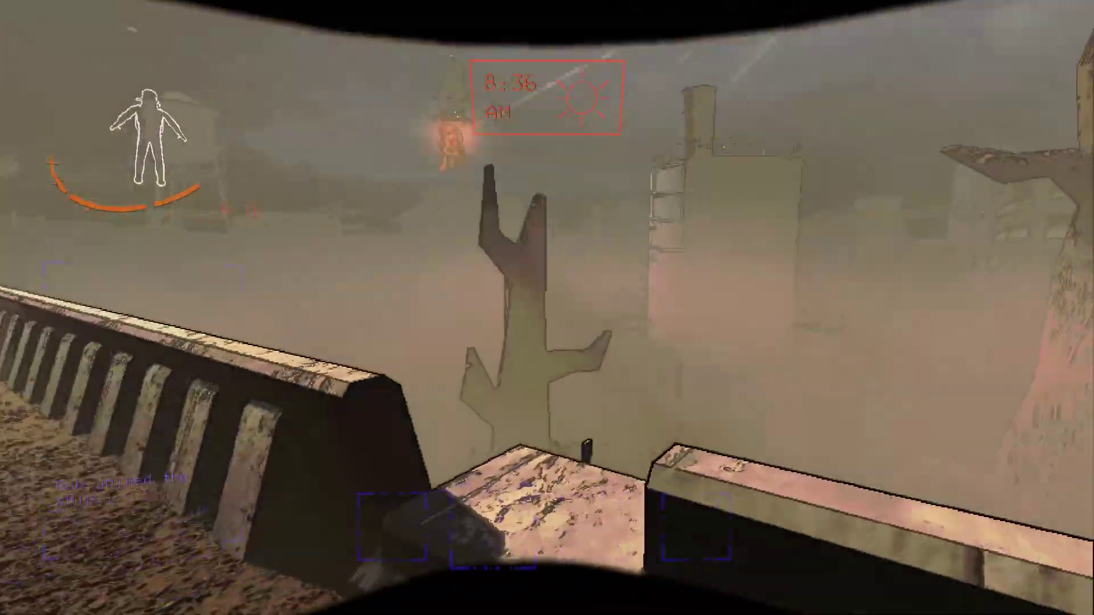
key("w")
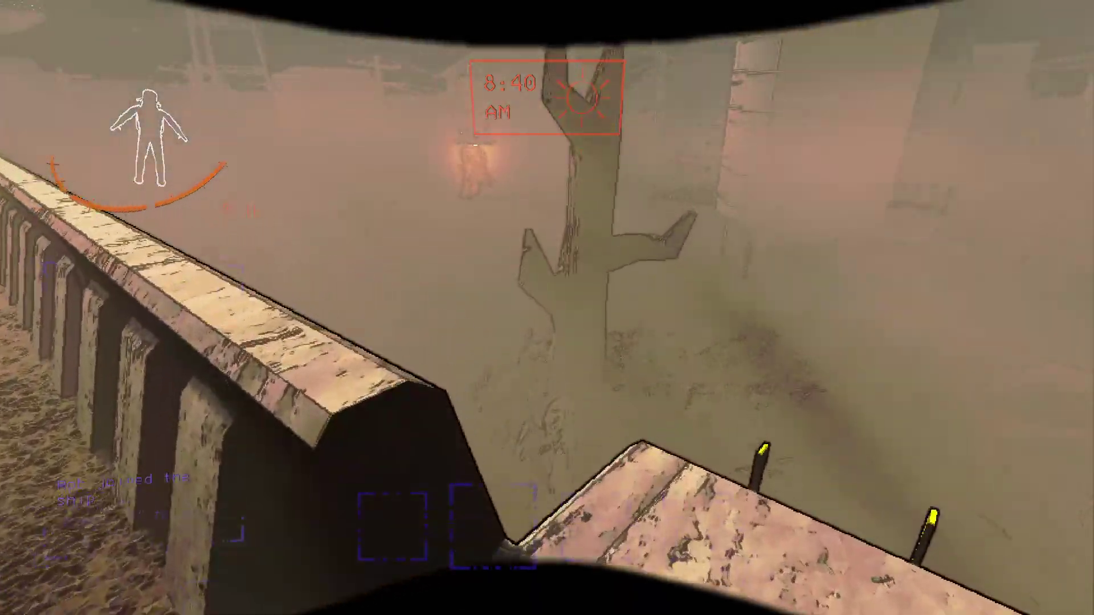
Step: Walk to the tower-shaped delivery pod and open its hatch for the flashlight
key("w")
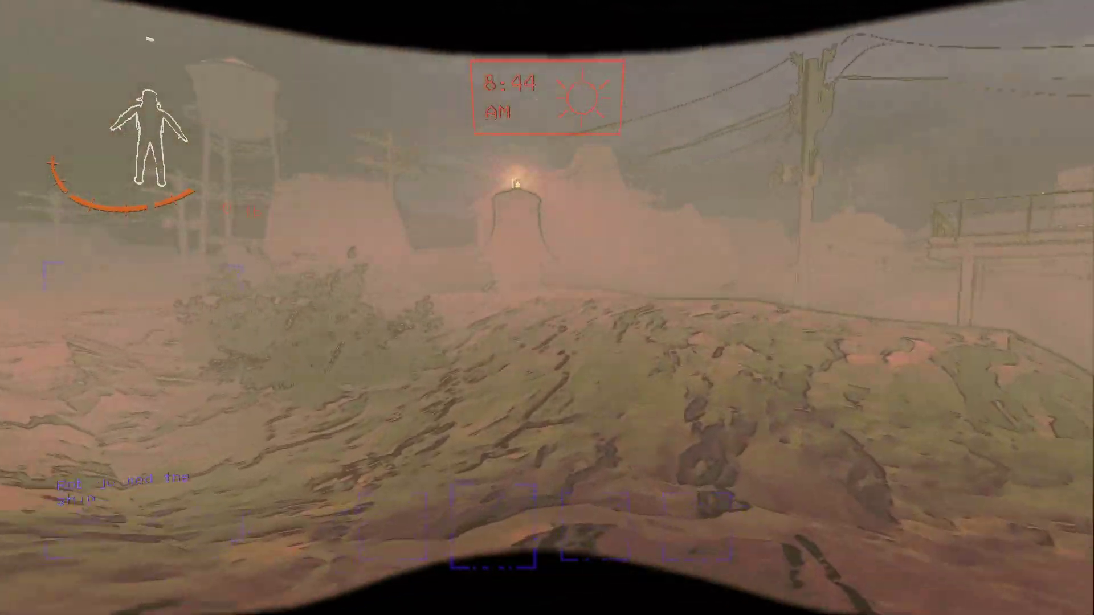
key("w")
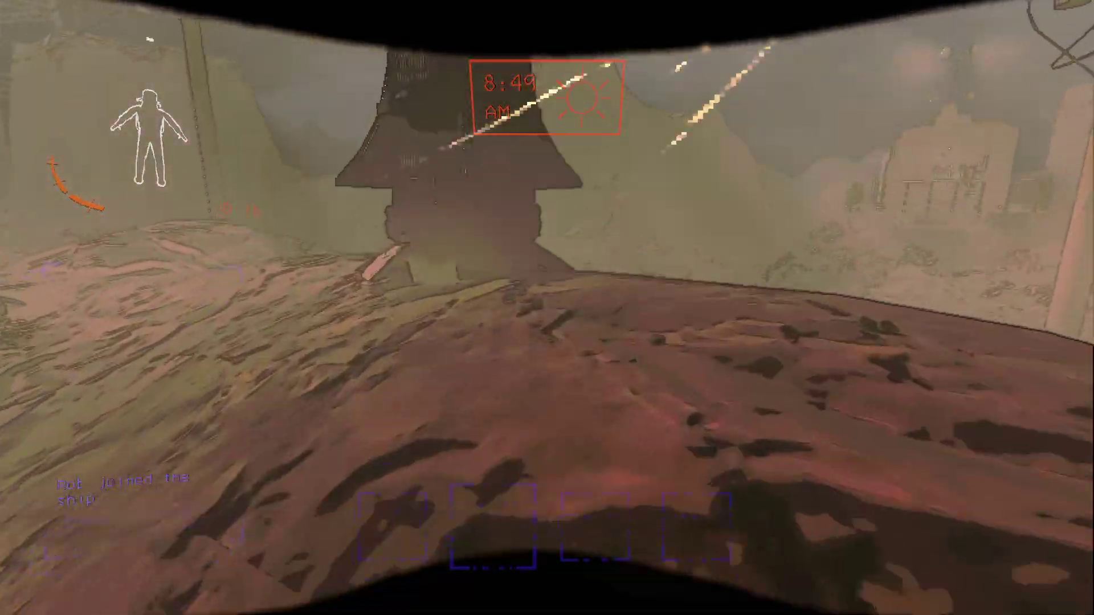
key("w")
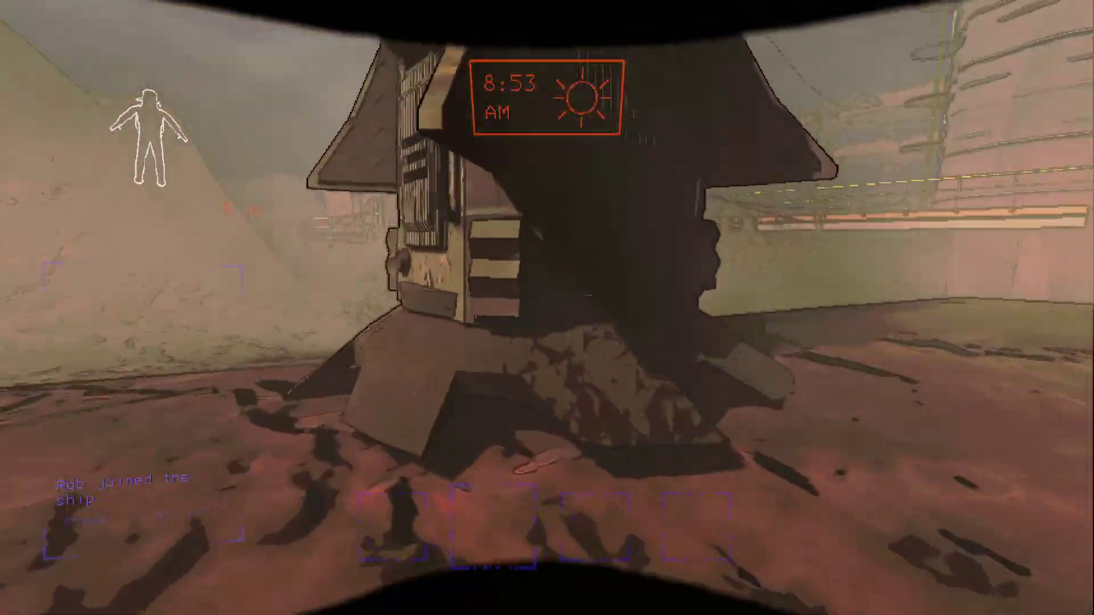
key("w")
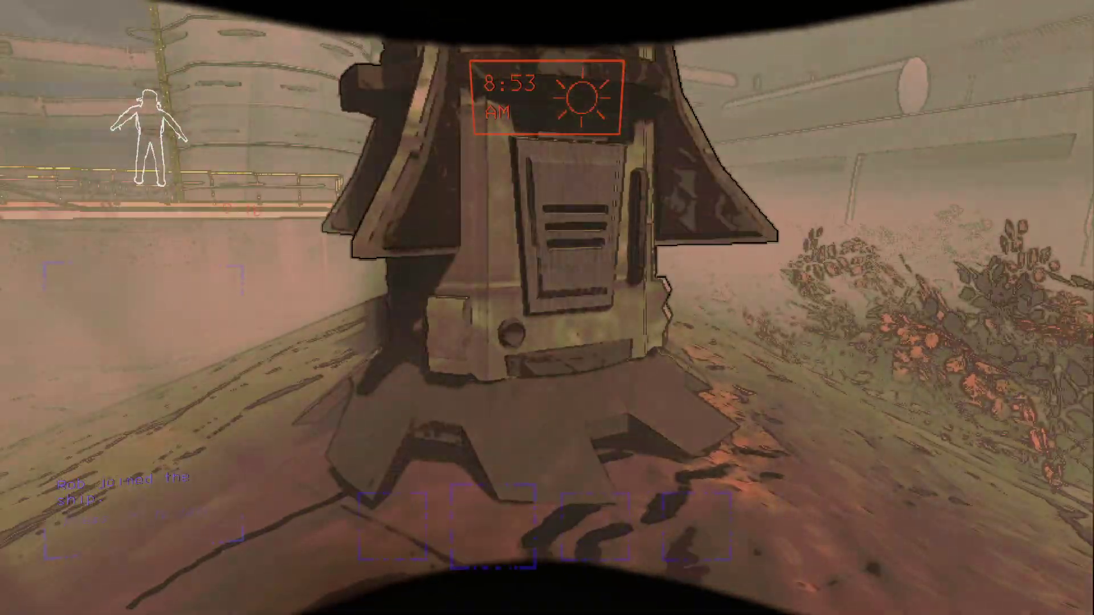
key("e")
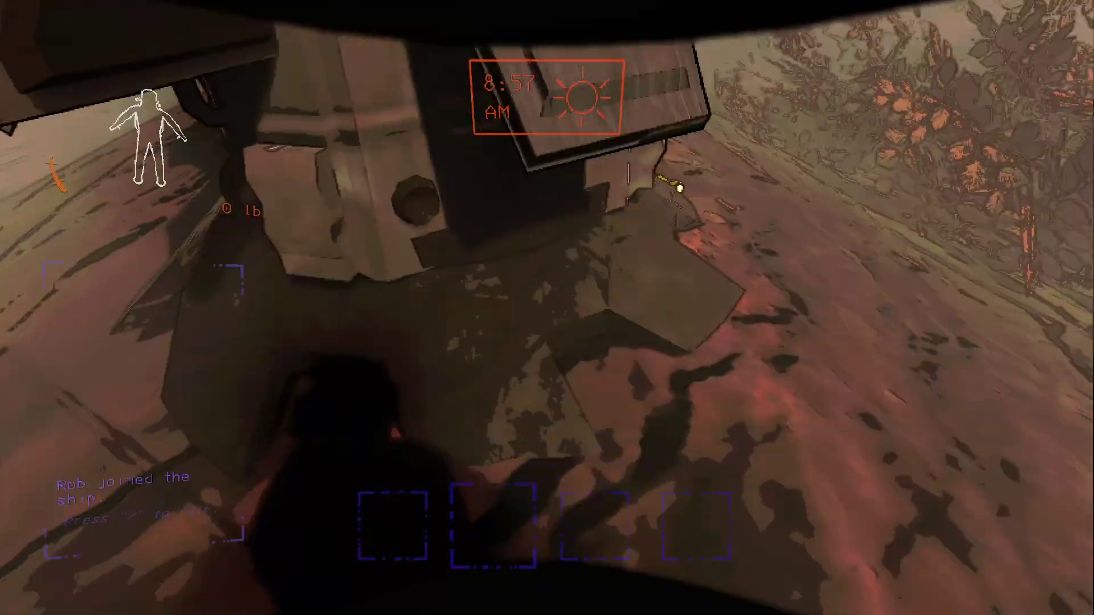
Step: Grab the Pro-flashlight and walk back up to the facility's double doors
key("w")
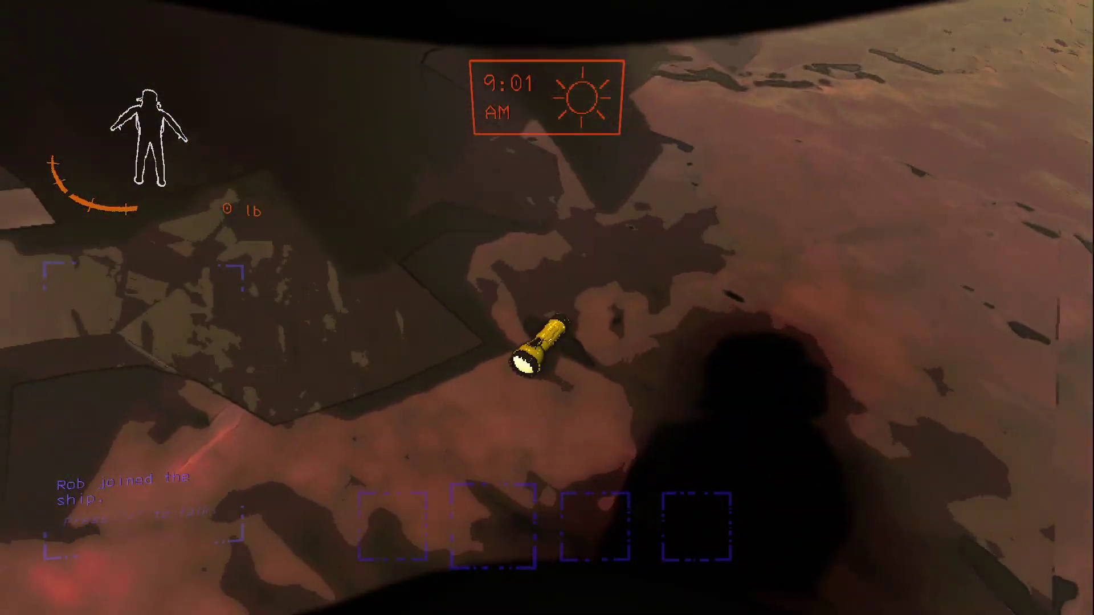
key("w")
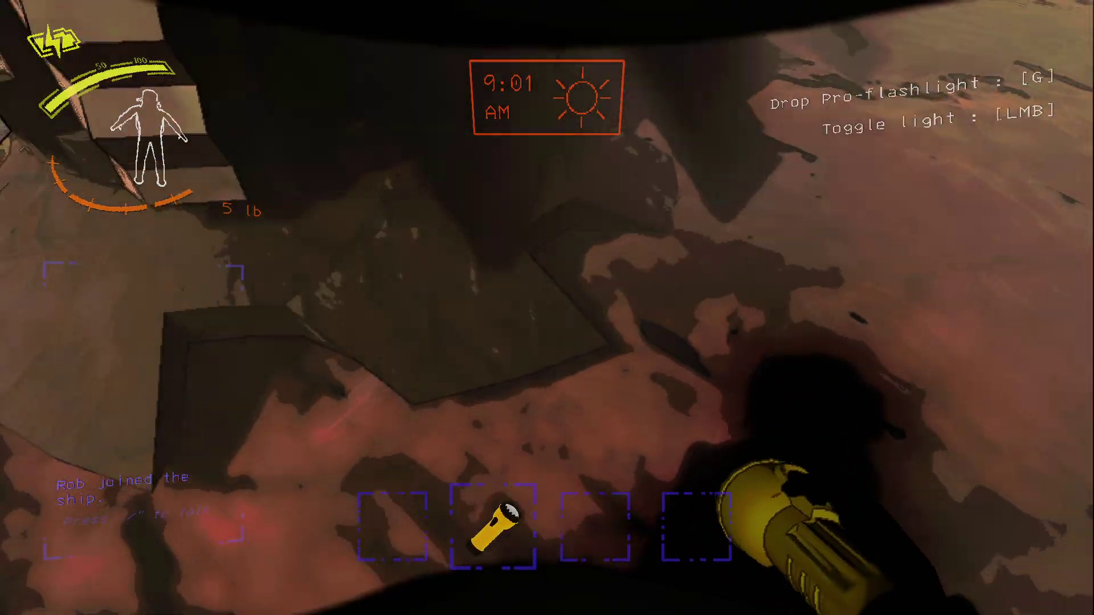
key("w")
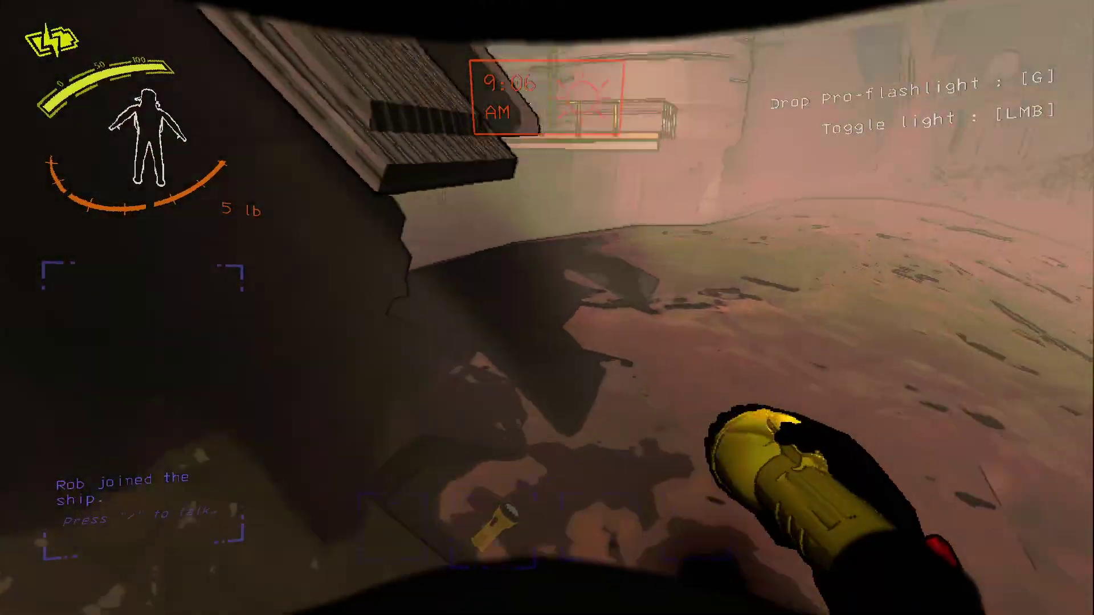
key("w")
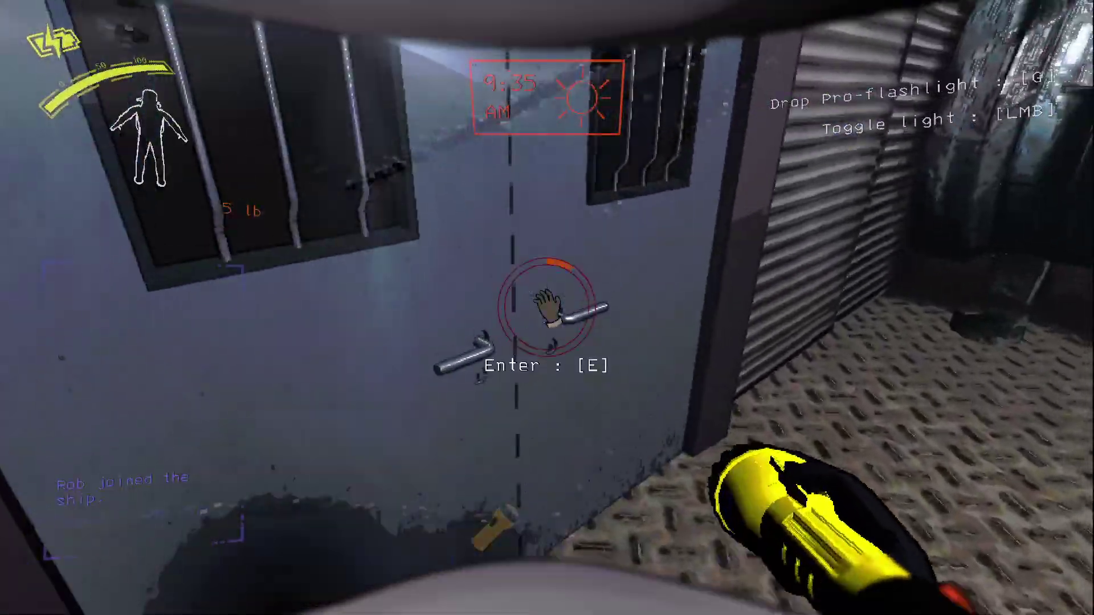
Step: Enter the facility, scan for loot with the flashlight on, and grab the Big bolt (24 lb)
key("e")
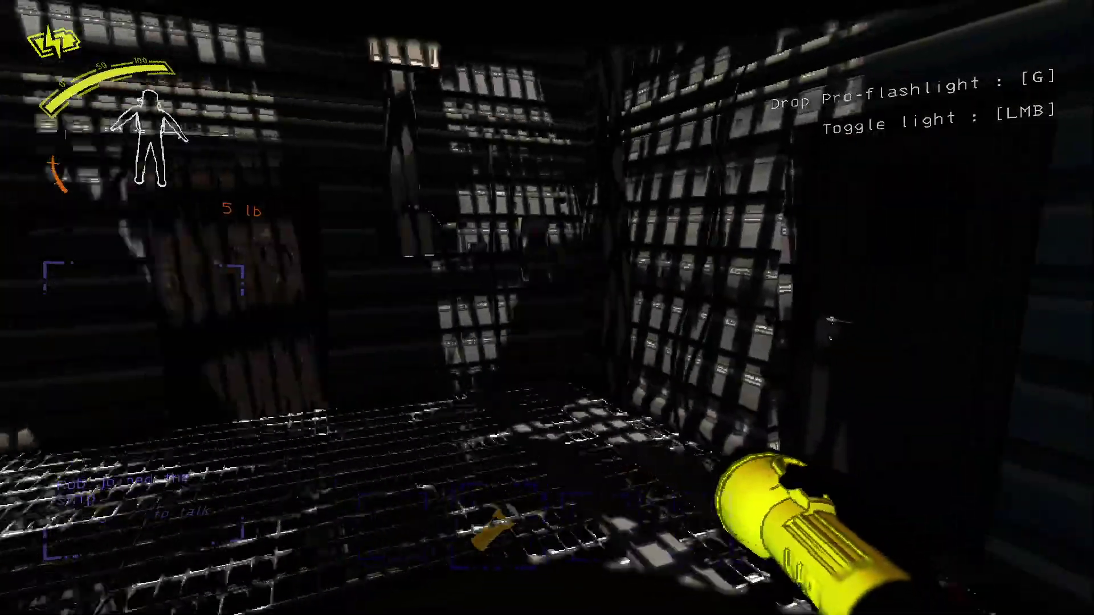
key("e")
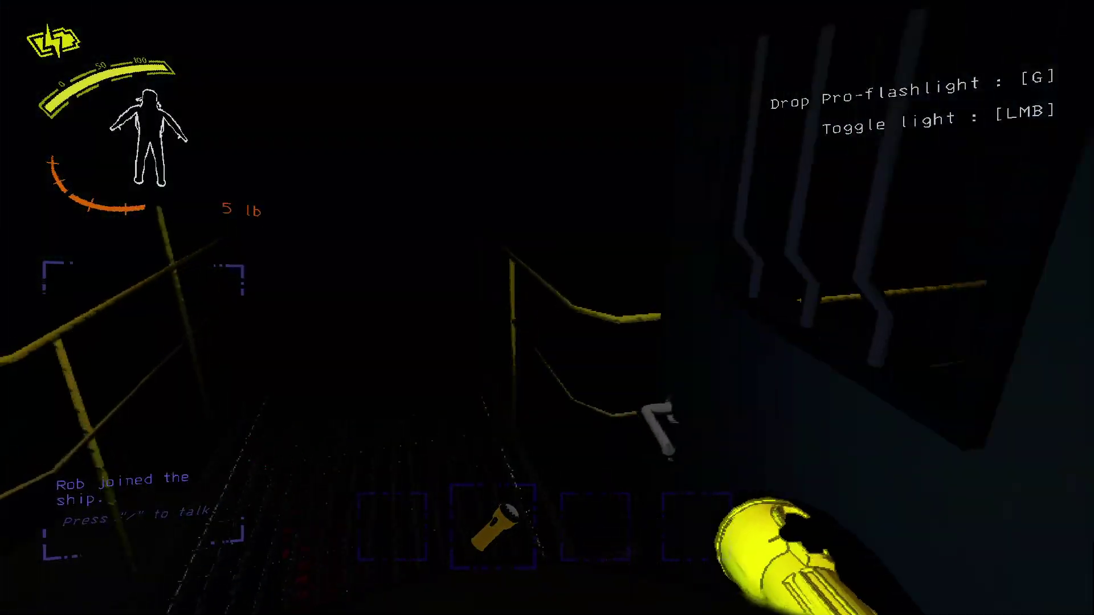
right_click(547, 308)
left_click(547, 308)
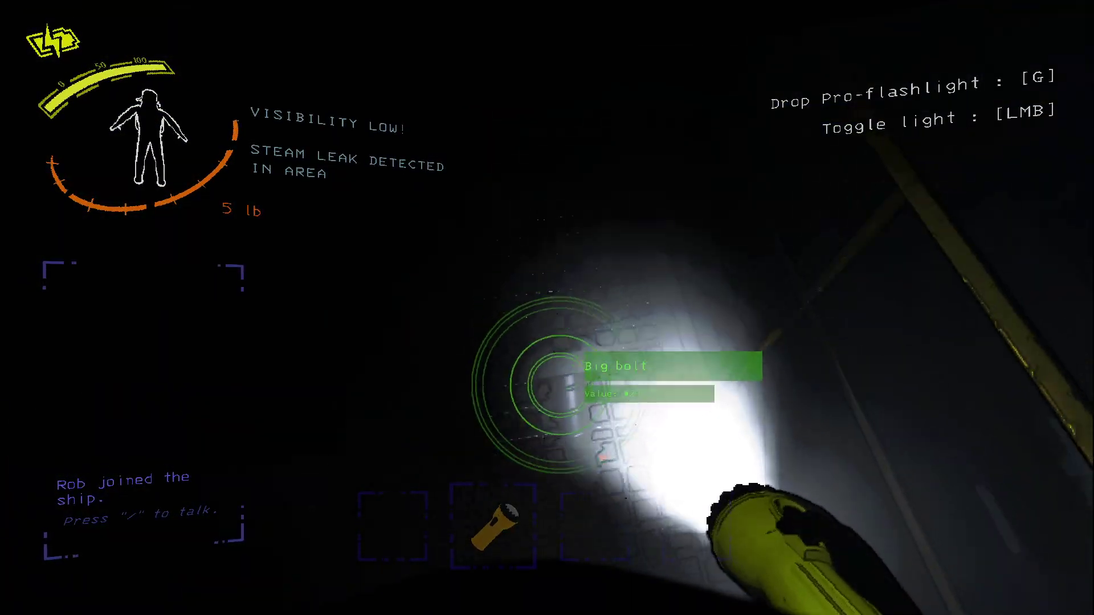
key("e")
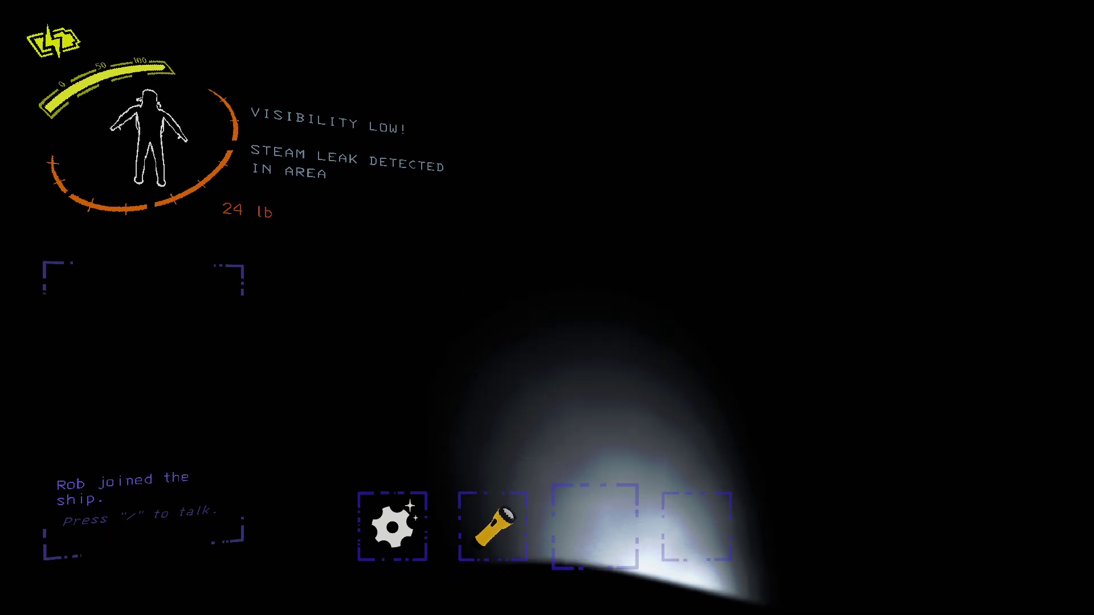
scroll(547, 308, "down", 1)
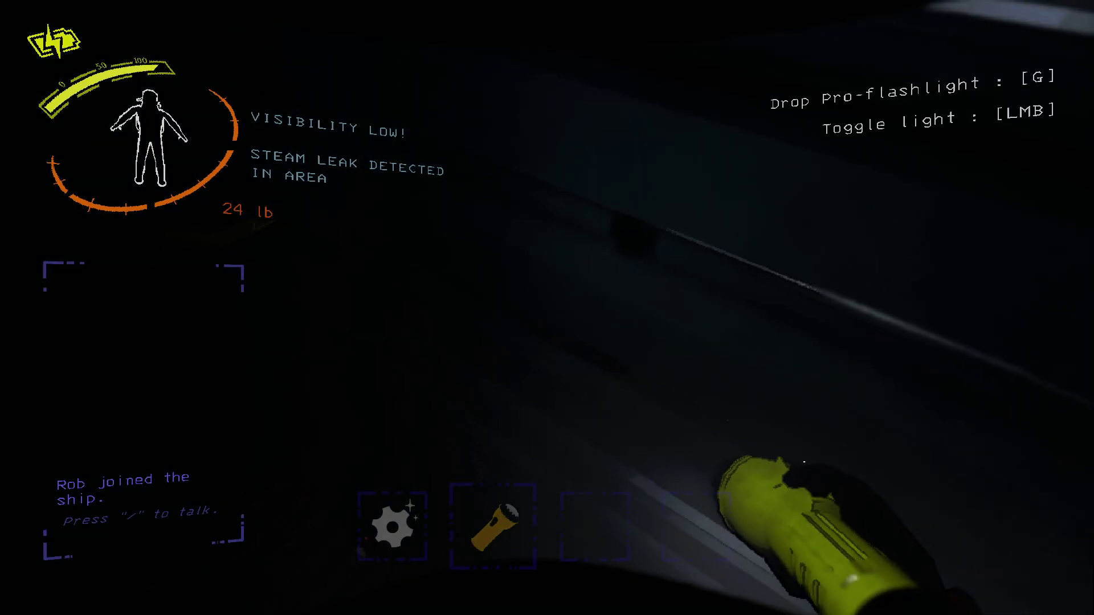
left_click(547, 307)
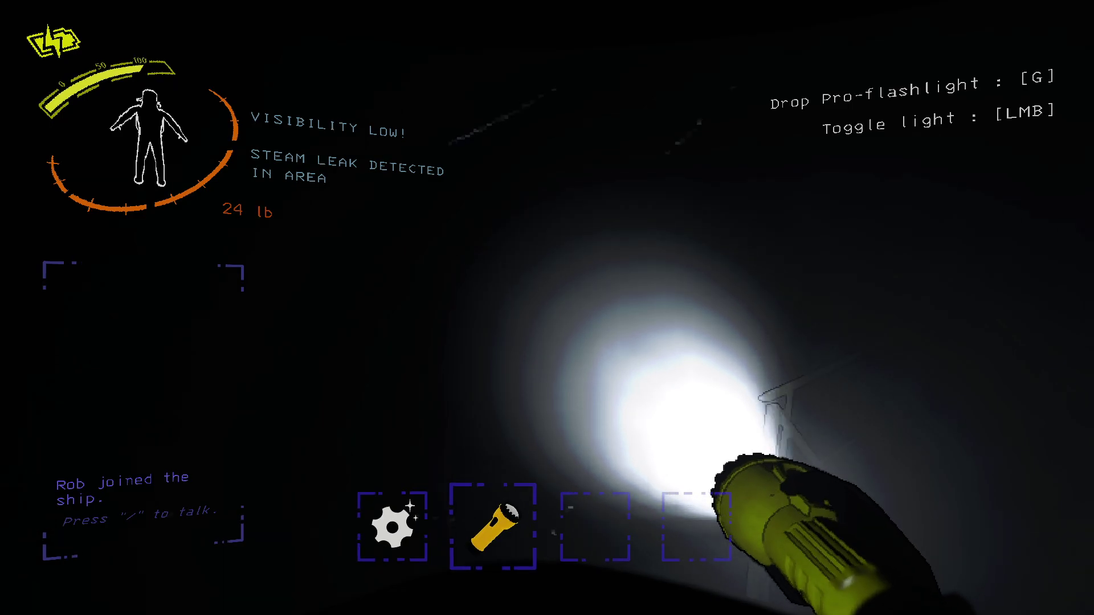
Step: Cross the steamy catwalks and staircases to the windowed door, toggling the flashlight
left_click(547, 308)
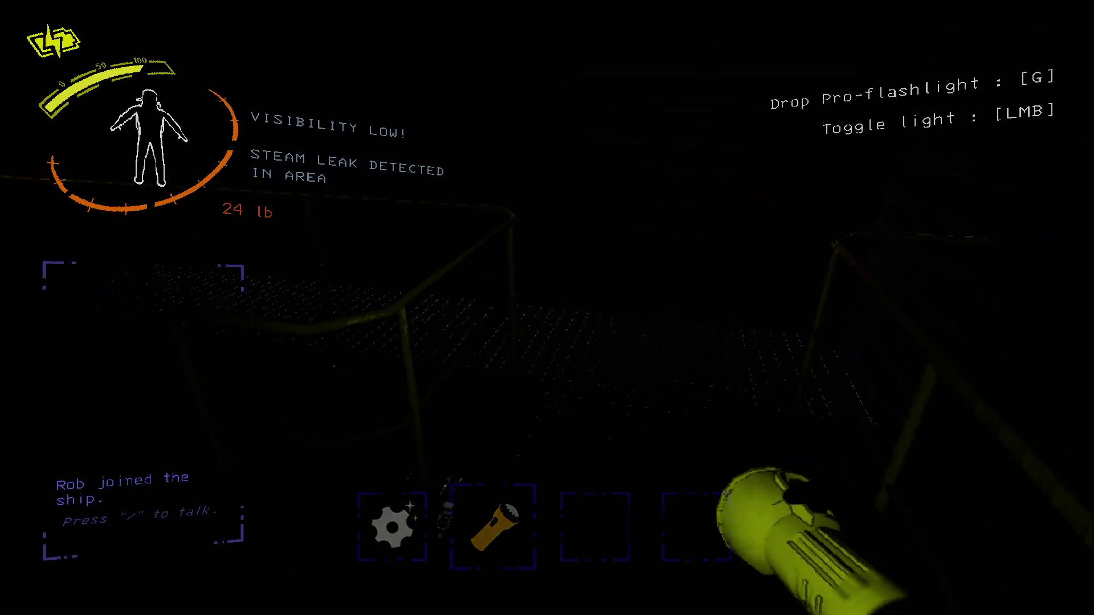
left_click(547, 308)
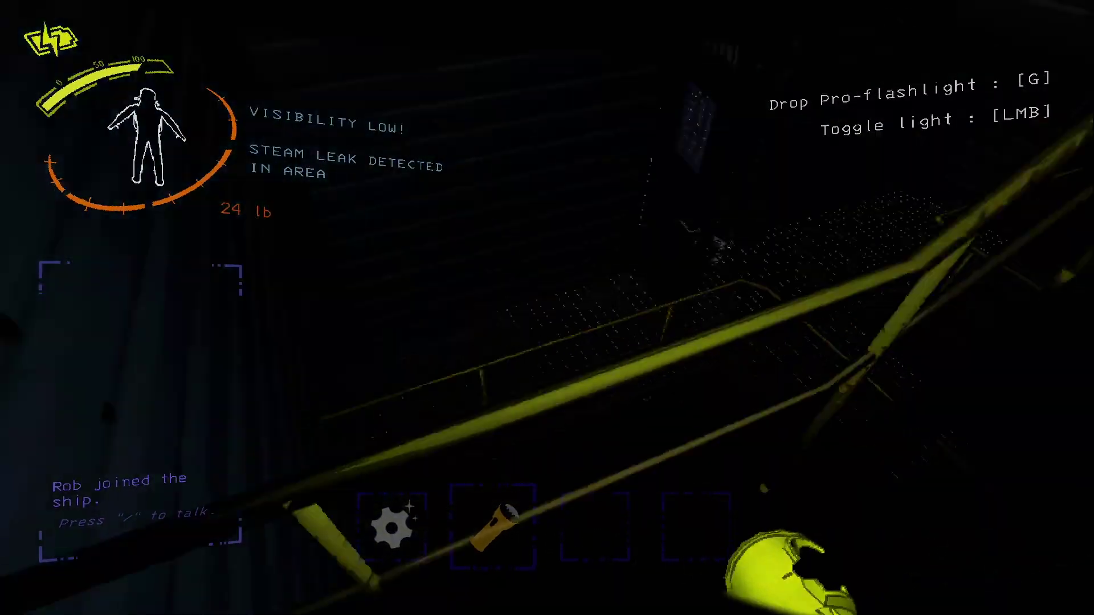
left_click(547, 308)
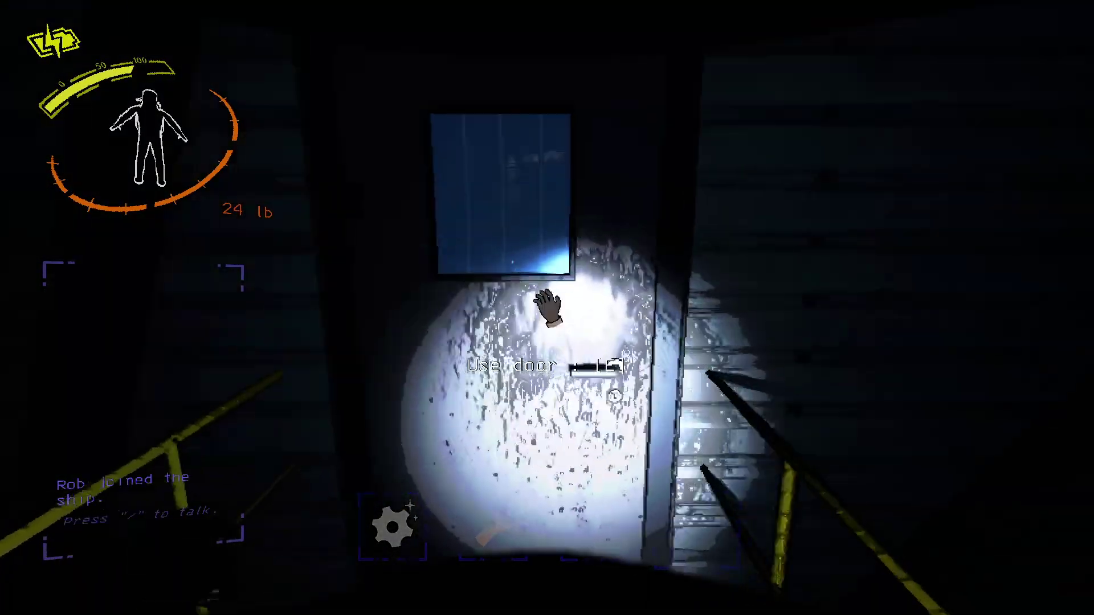
Step: Open the catwalk-end door and follow the brick corridor to the barred-window door
key("e")
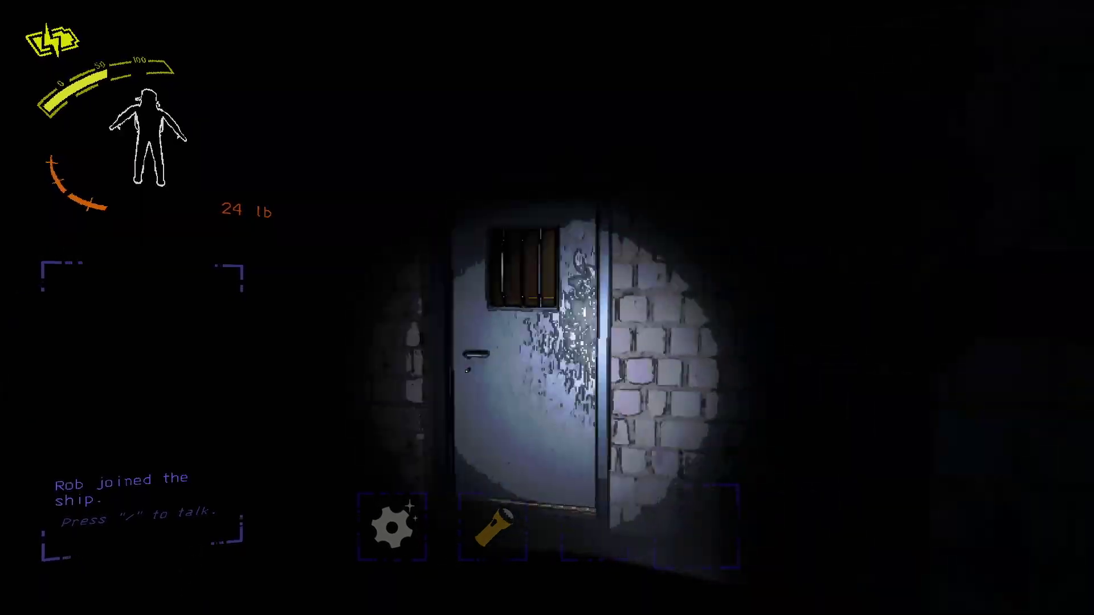
Step: Go through the door, cross the dark pipe room, and pass the railed corridor's door
key("e")
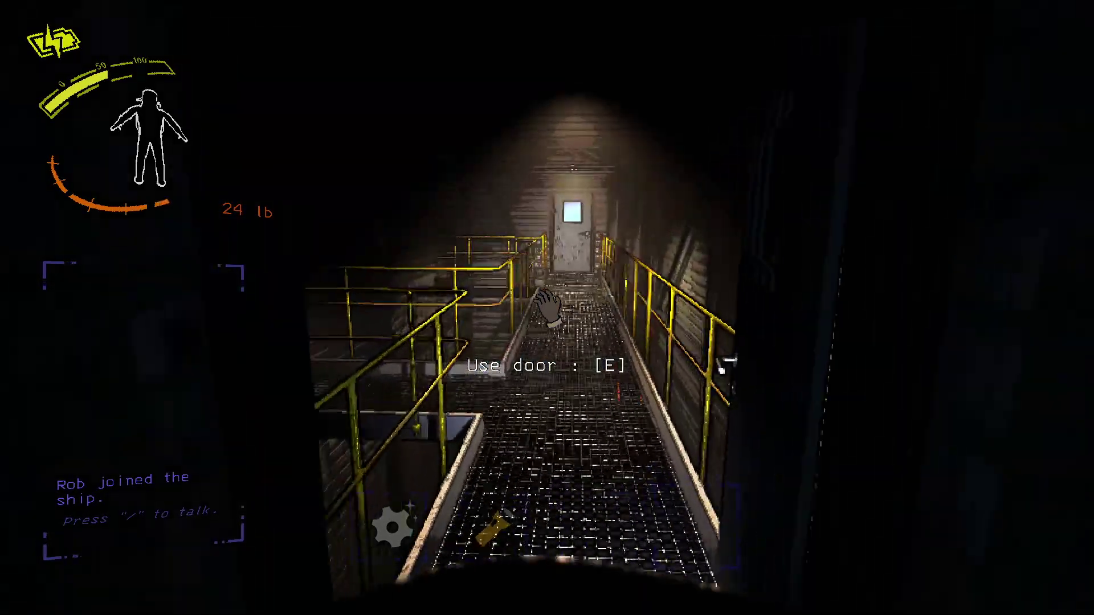
key("w")
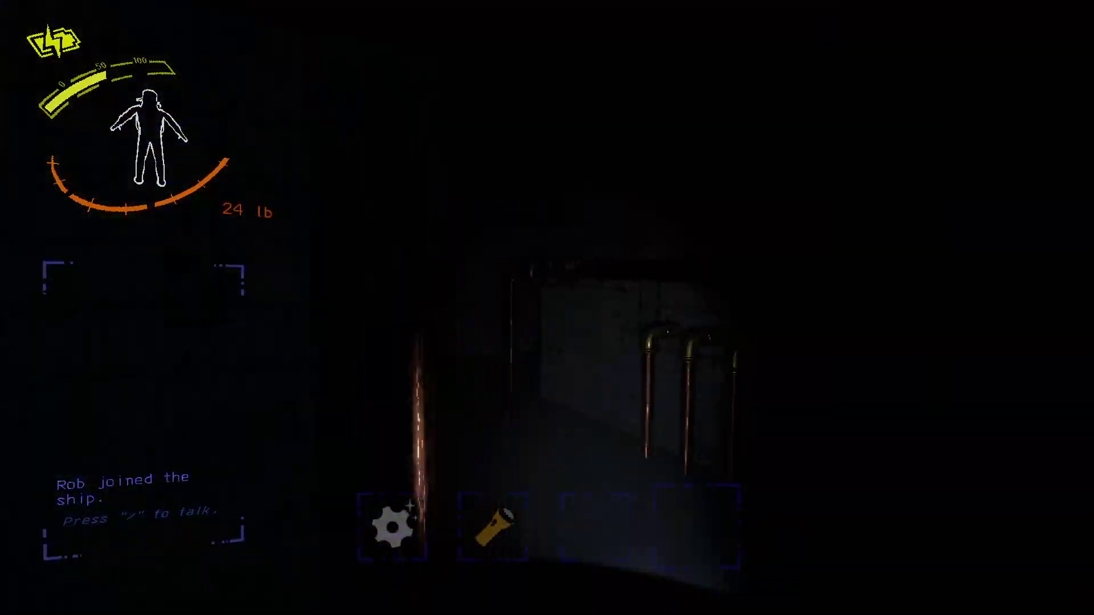
key("w")
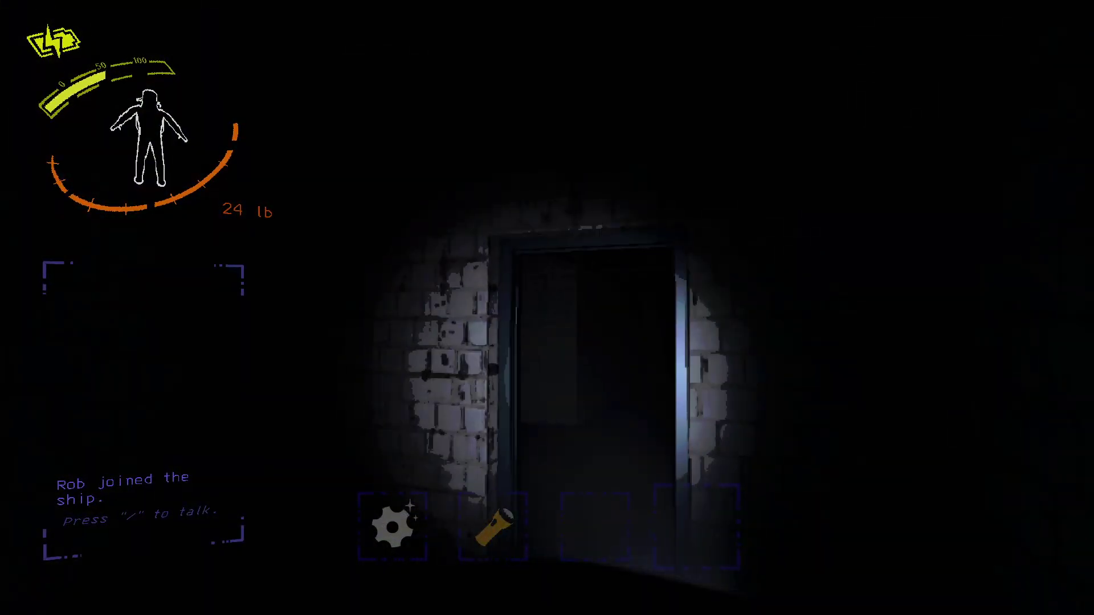
key("w")
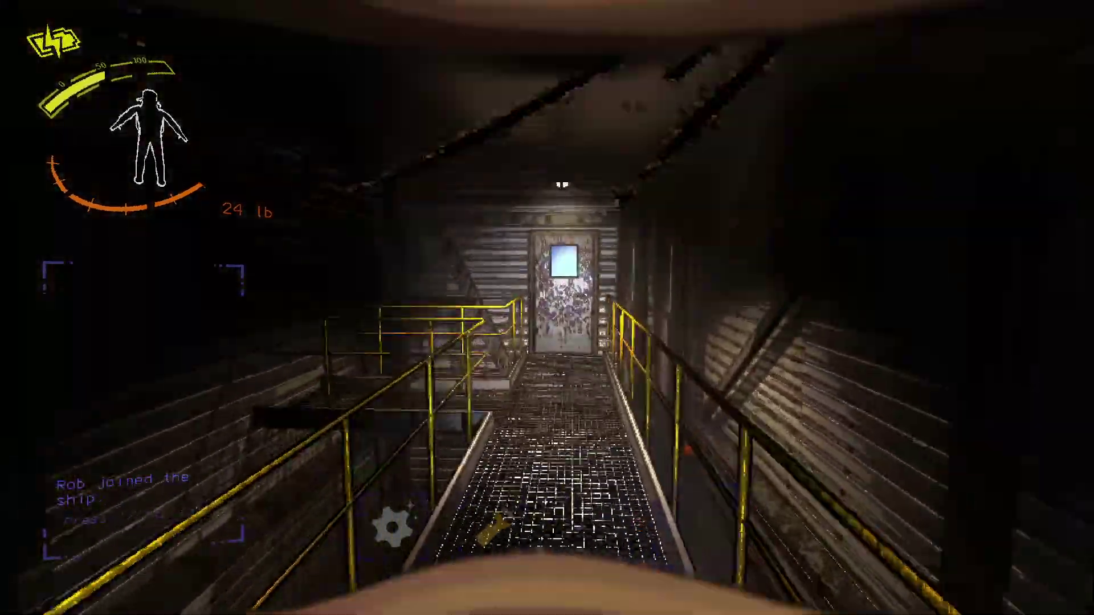
key("w")
key("e")
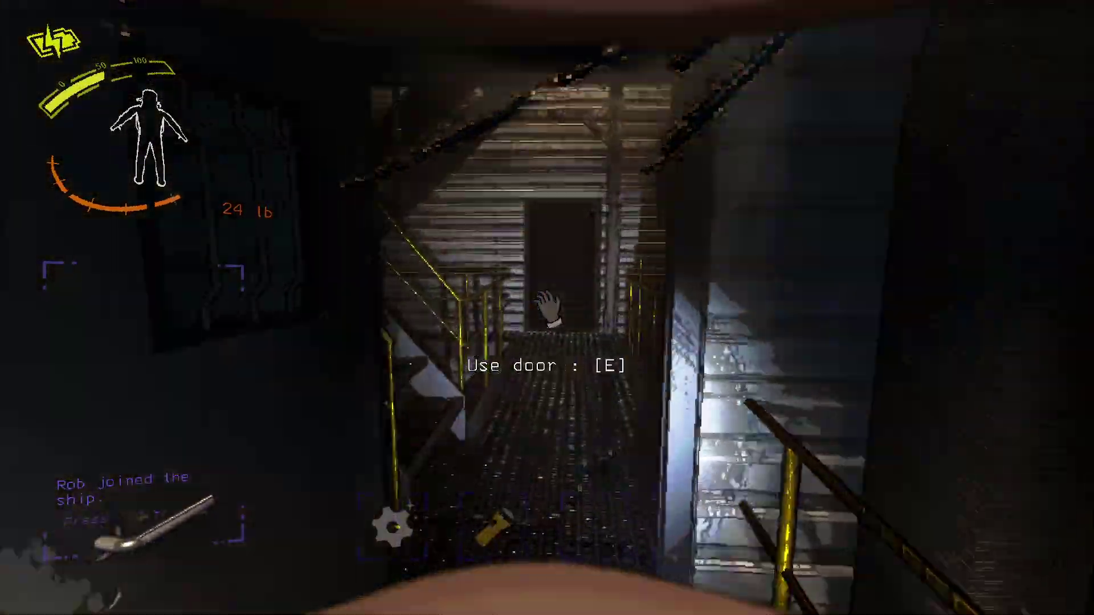
Step: Climb the staircase, pass the copper-pipe brick tunnel, and descend into the storage room
key("w")
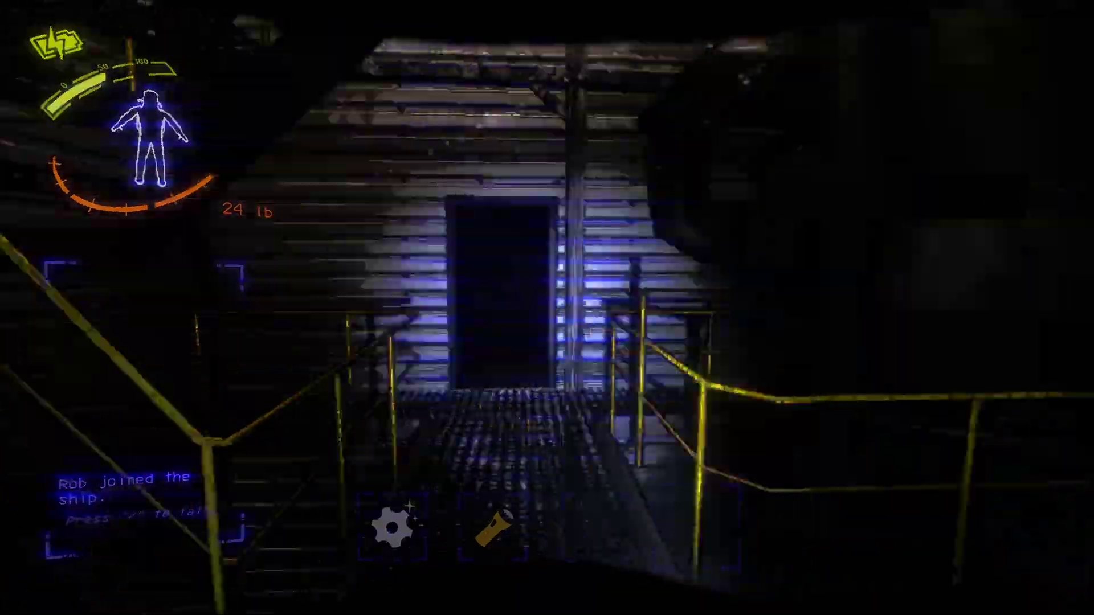
key("w")
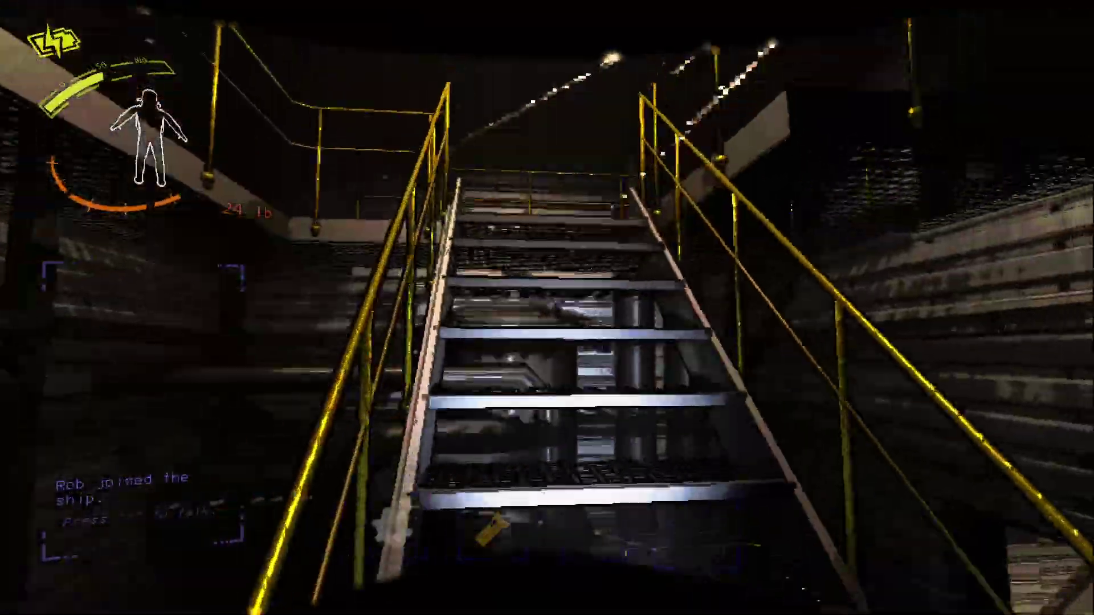
key("w")
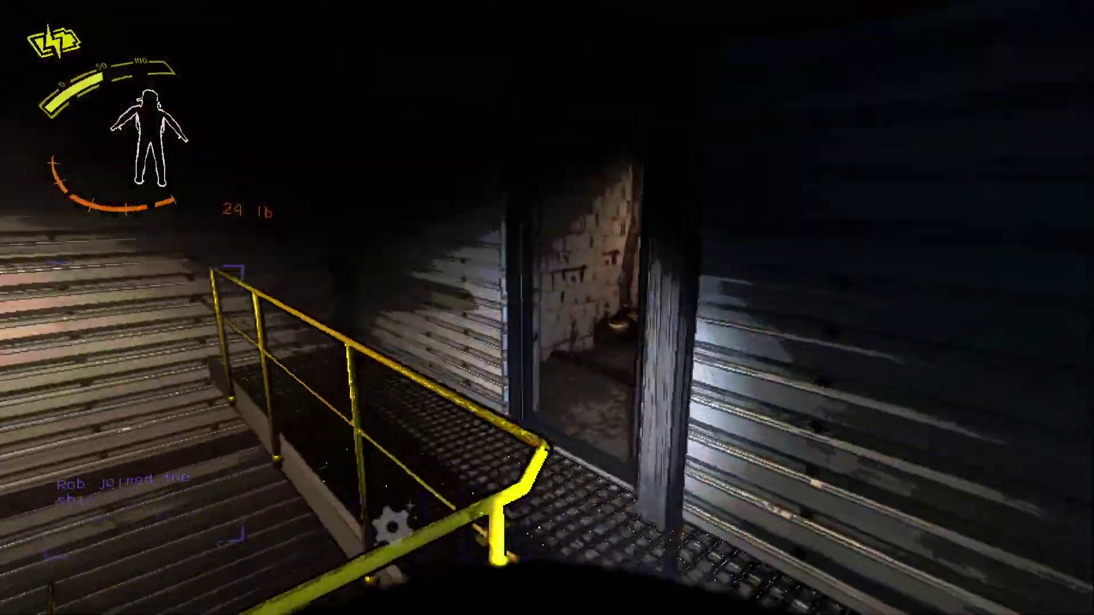
key("w")
key("w")
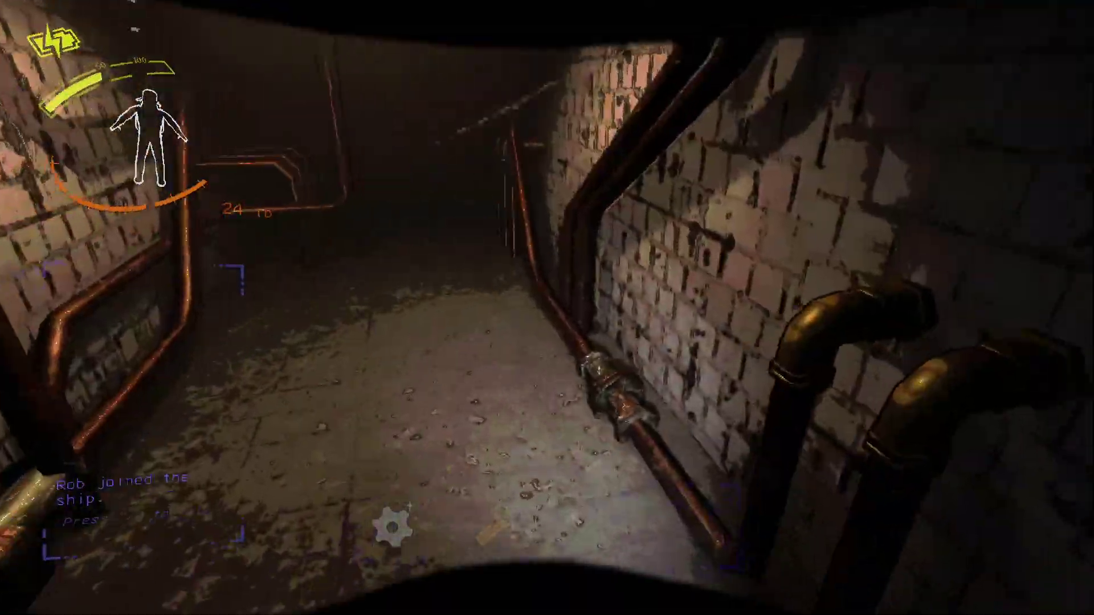
key("w")
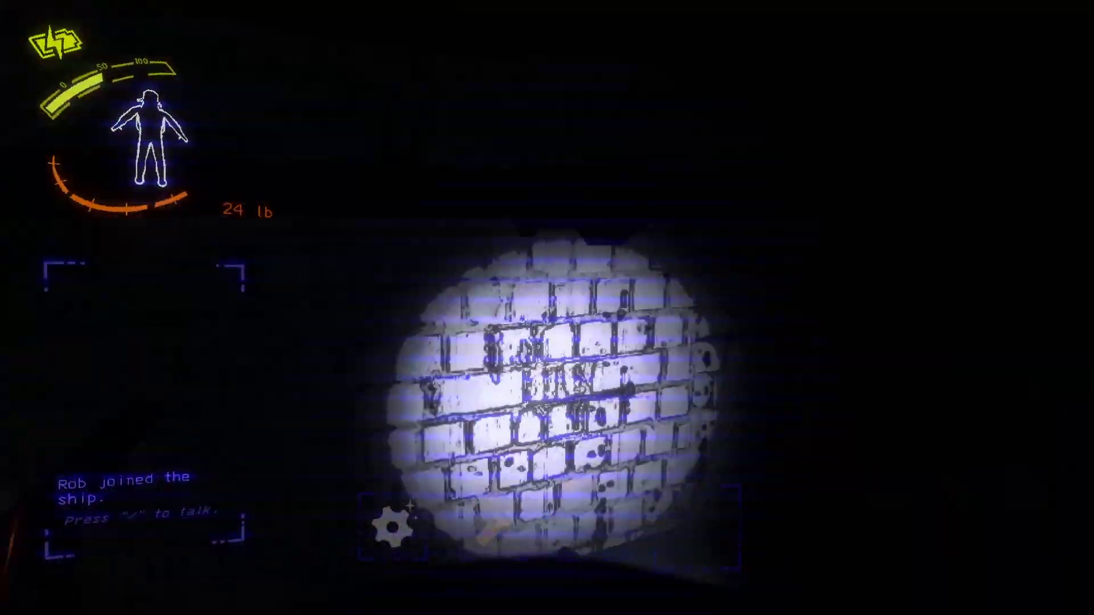
key("w")
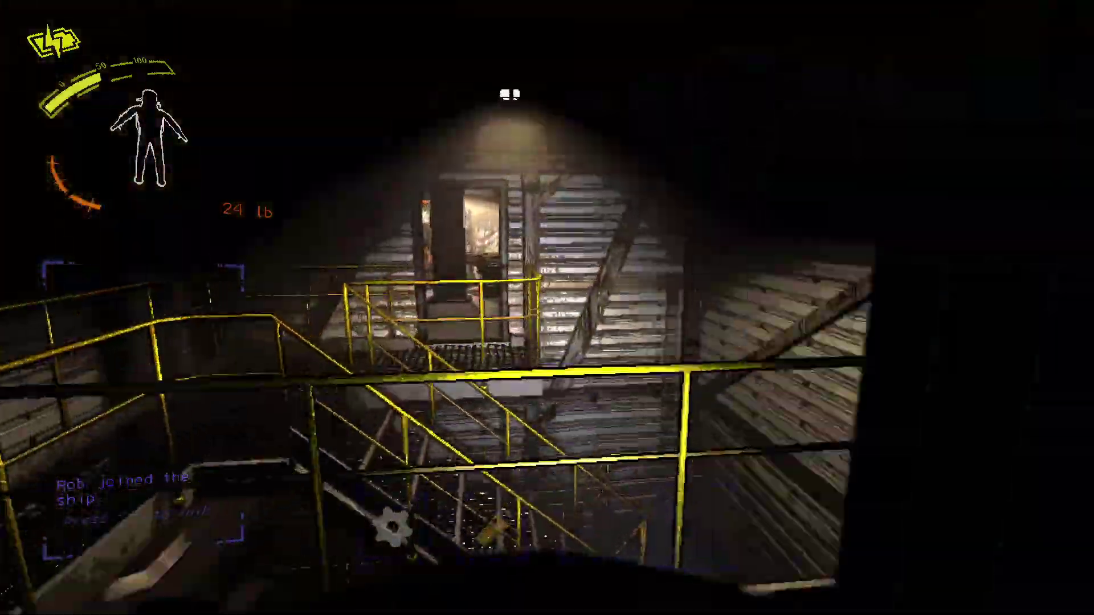
key("w")
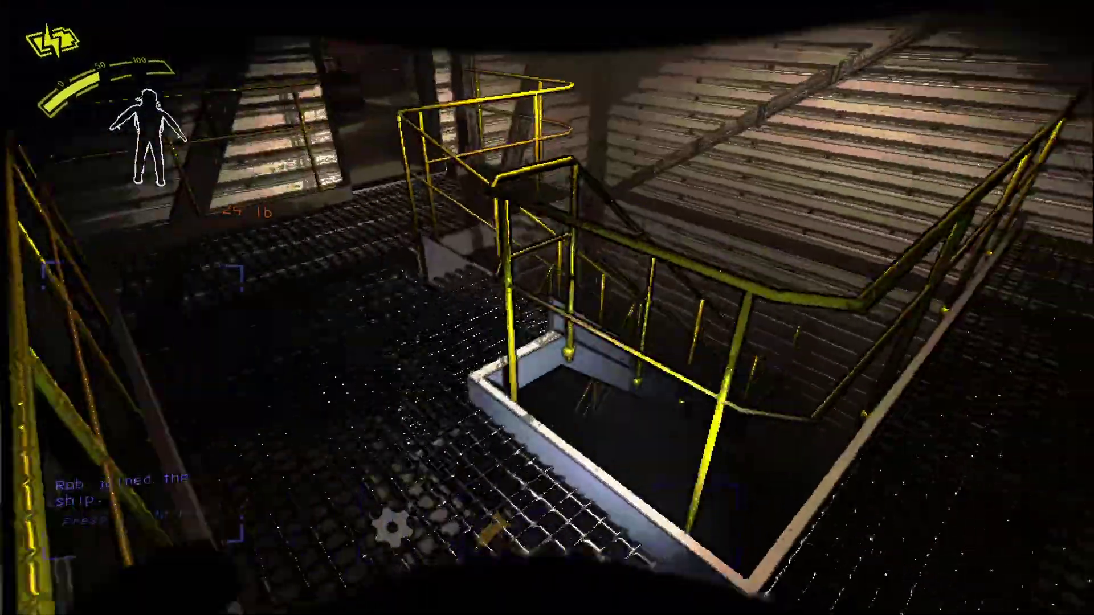
key("w")
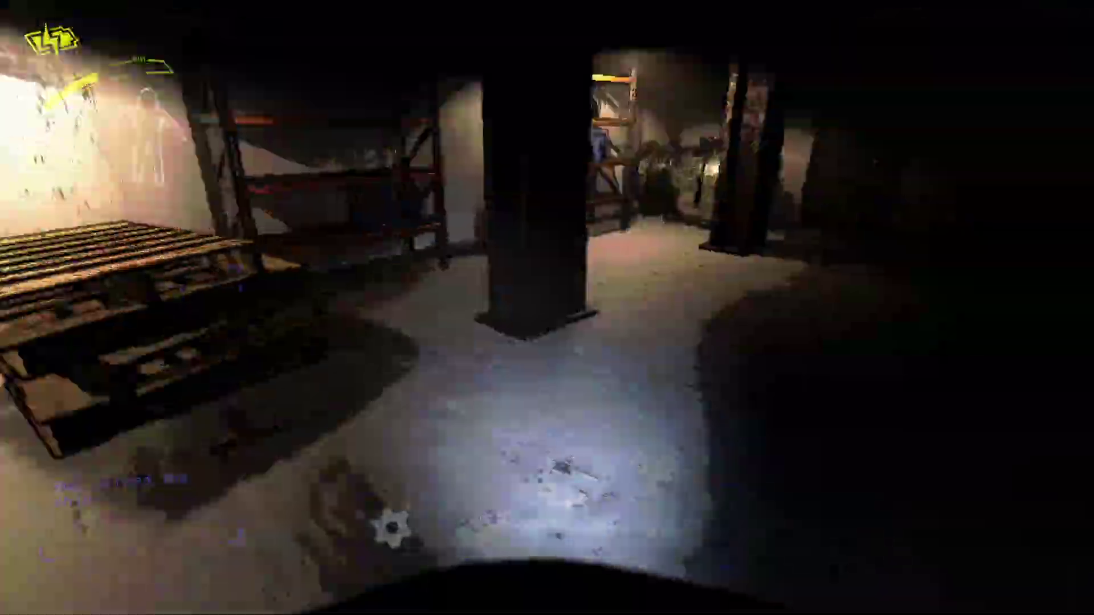
key("w")
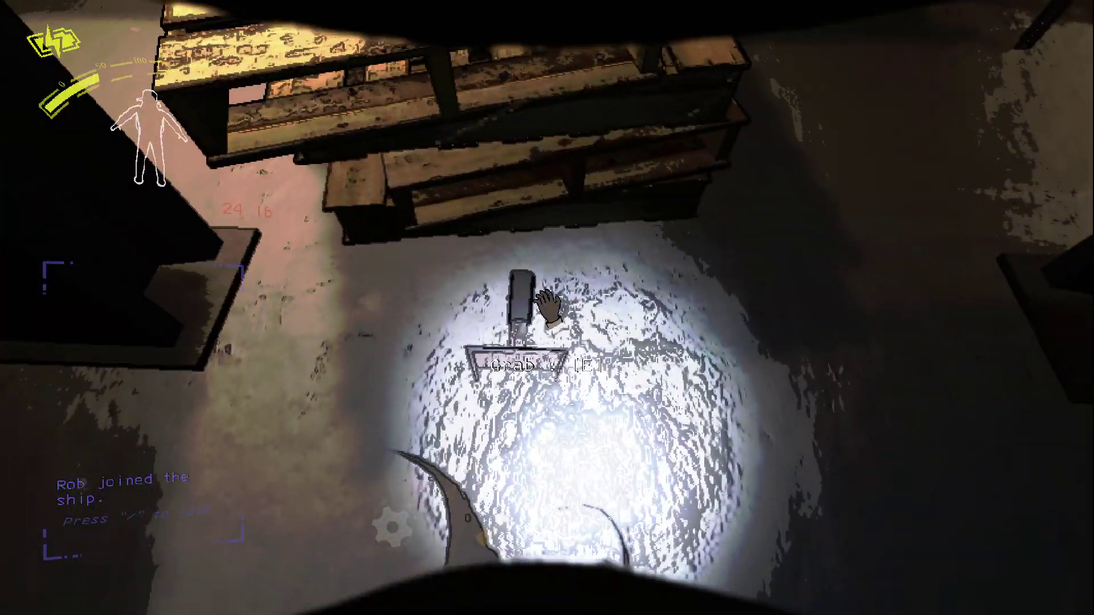
Step: Pick up the dust pan and shelf Big bolt (43 lb), then find the door locked
key("e")
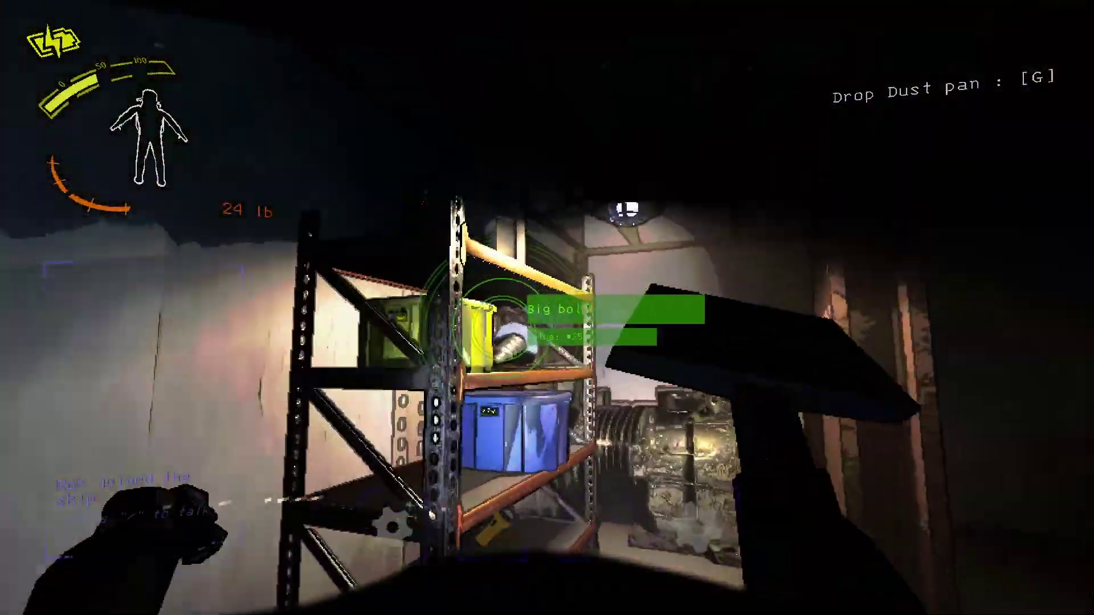
key("e")
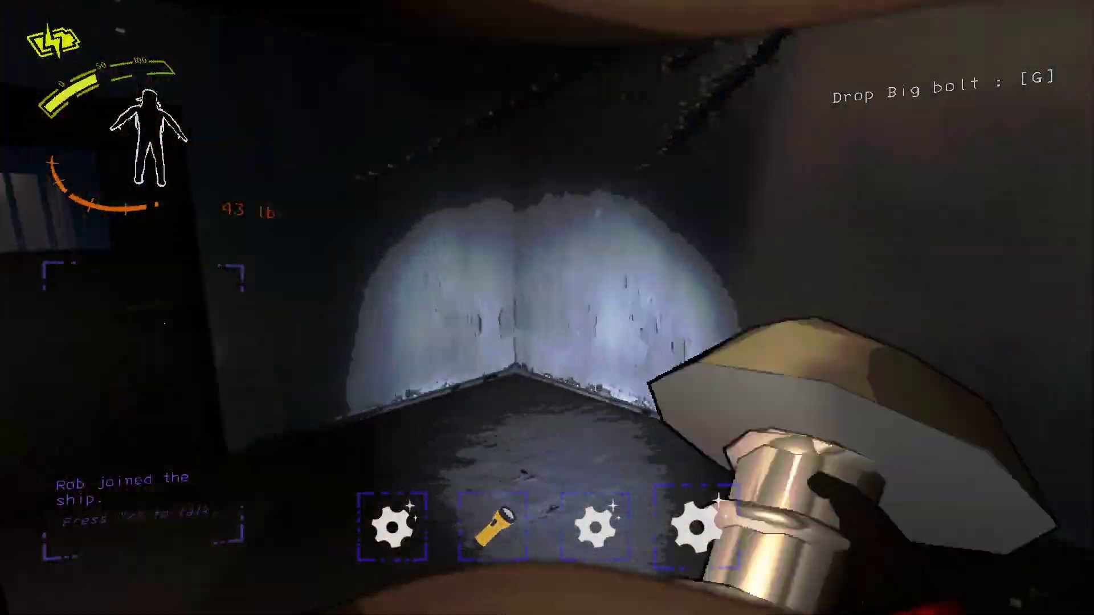
scroll(547, 308, "down", 1)
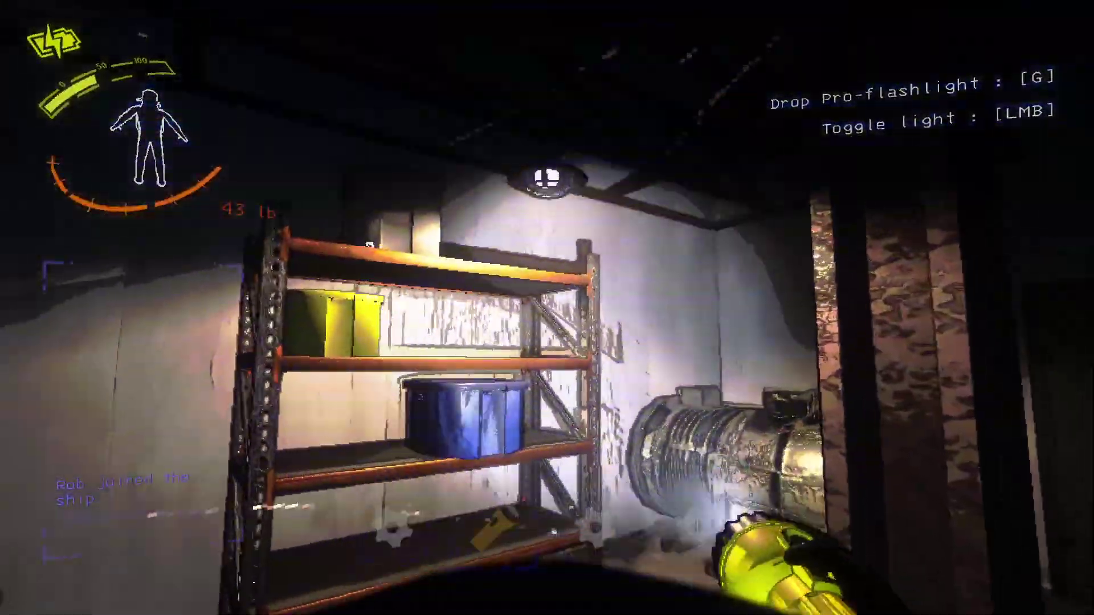
key("e")
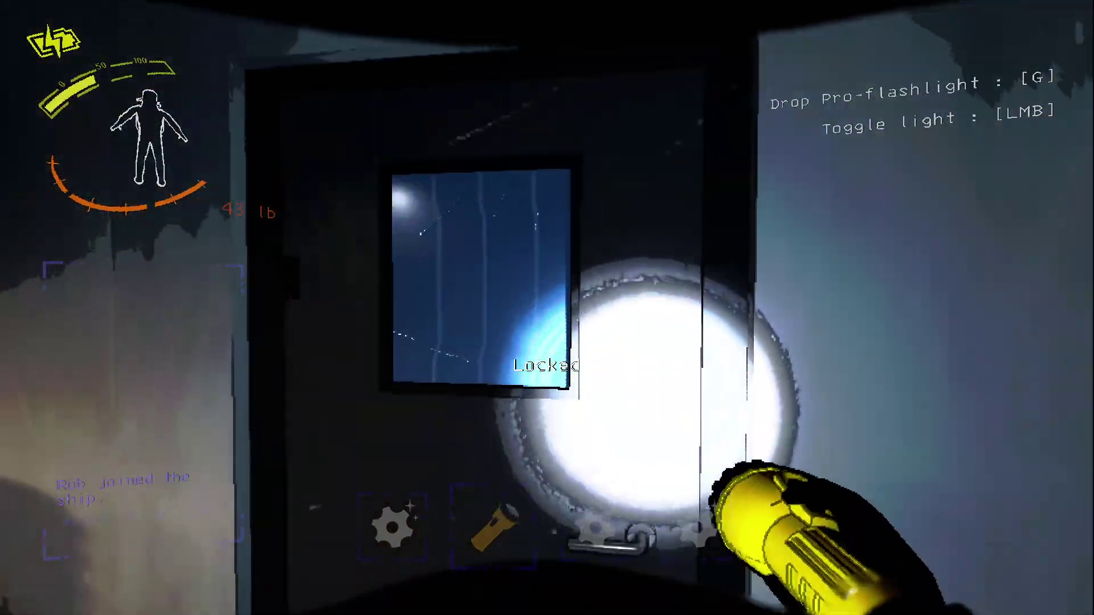
scroll(547, 308, "up", 1)
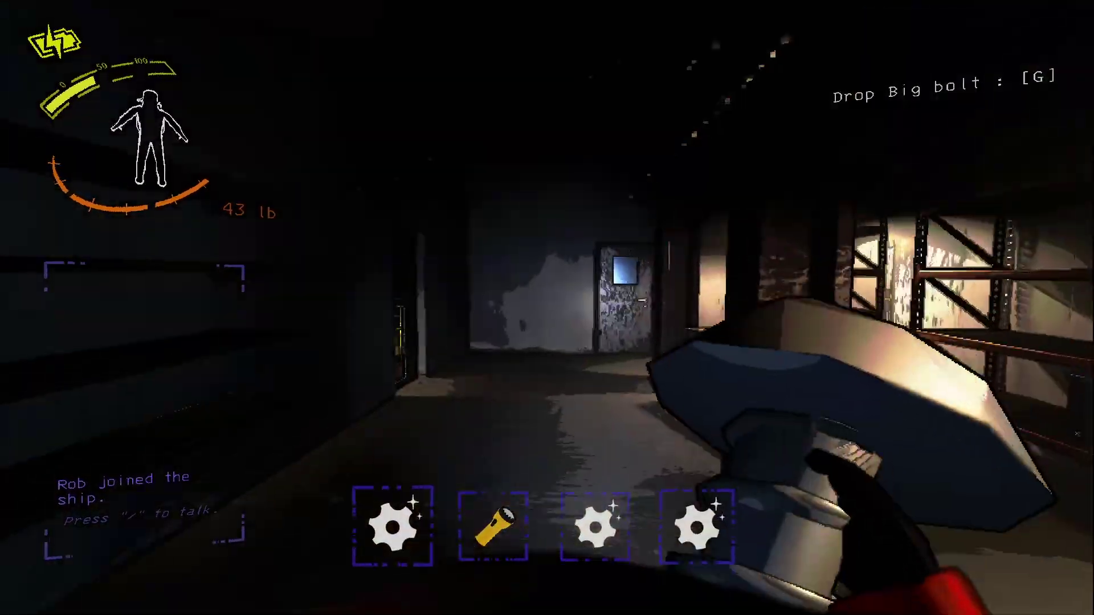
scroll(547, 308, "down", 1)
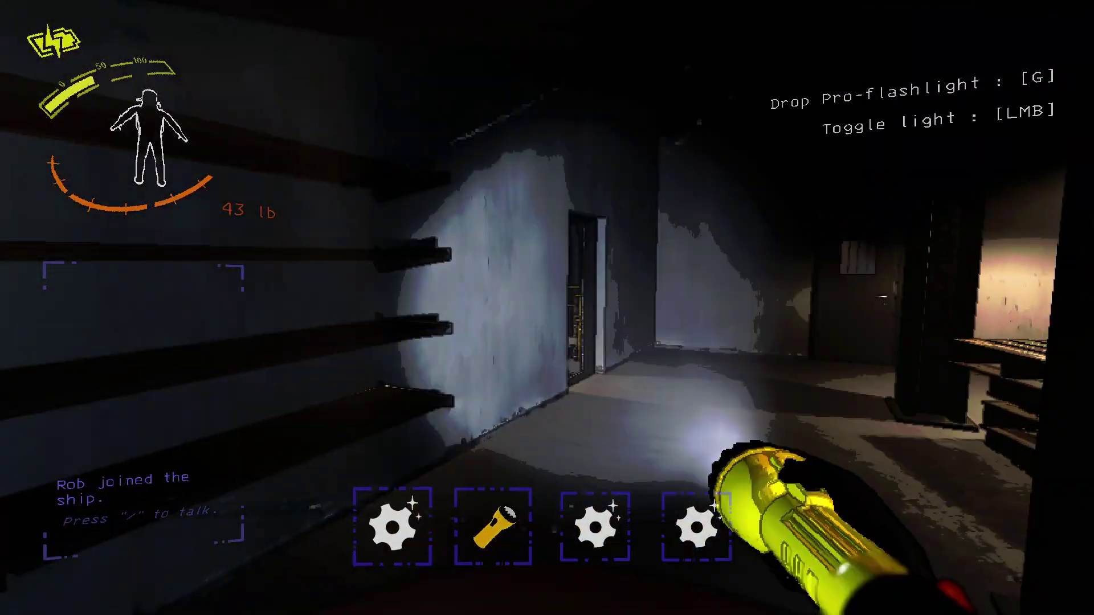
Step: Light the storage room and head out along the catwalk to the square floor opening
left_click(548, 308)
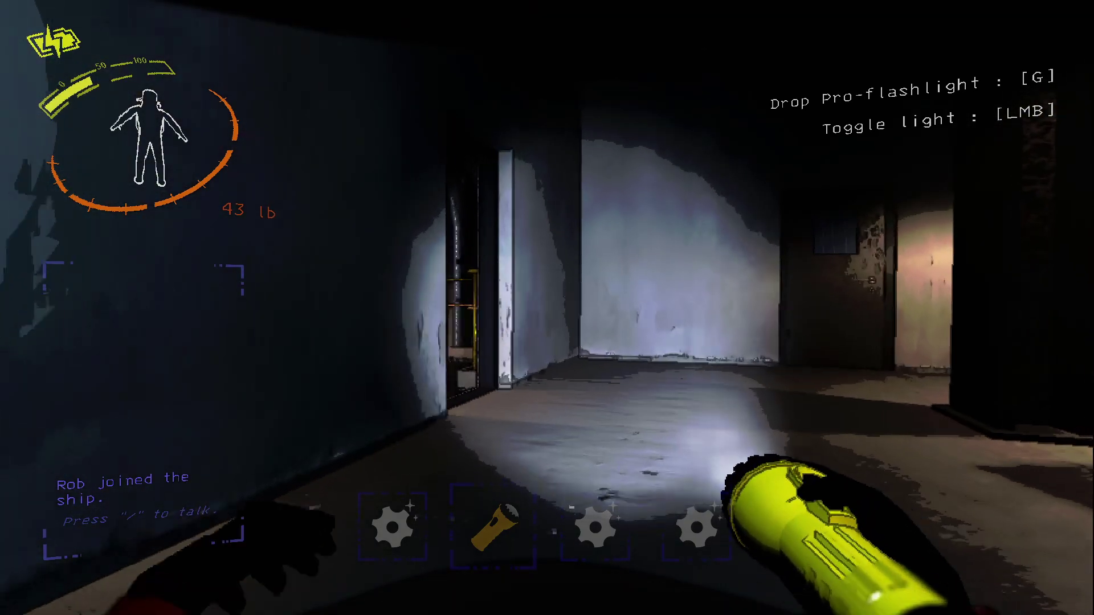
key("w")
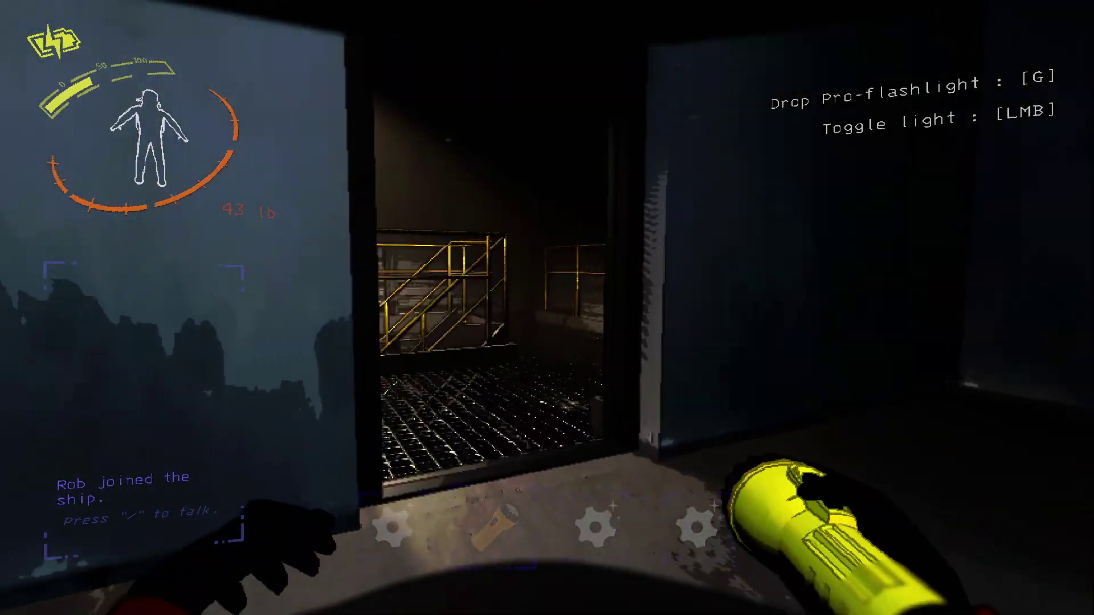
key("w")
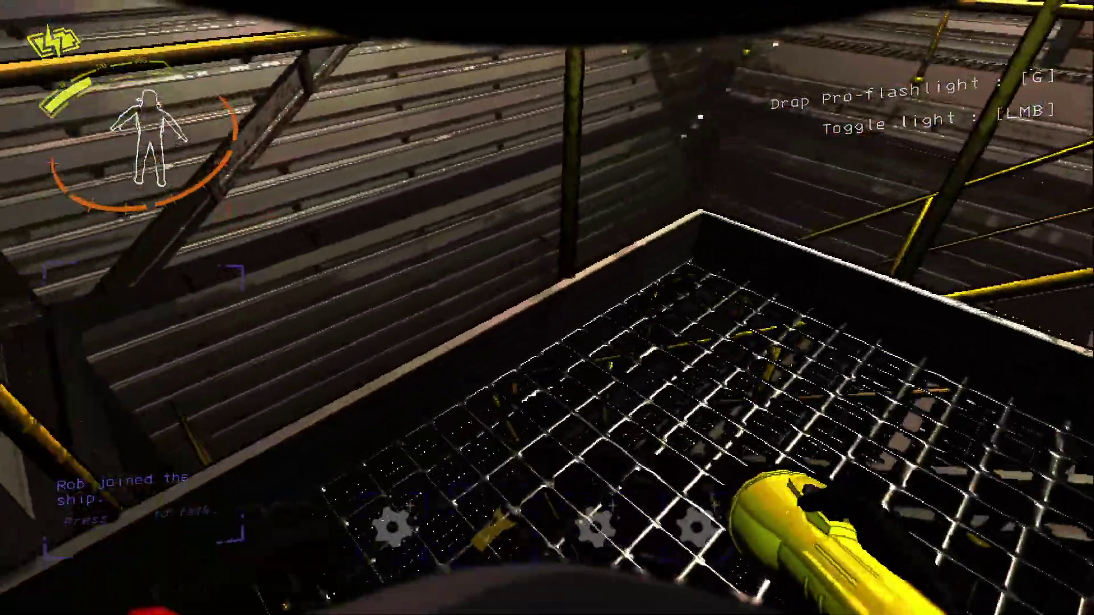
key("w")
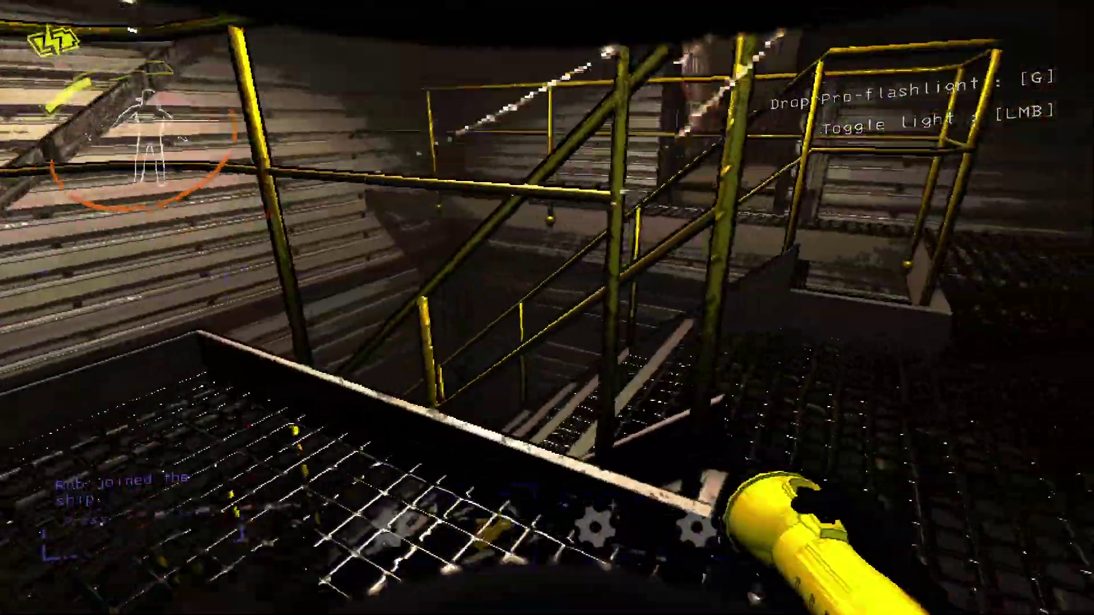
key("w")
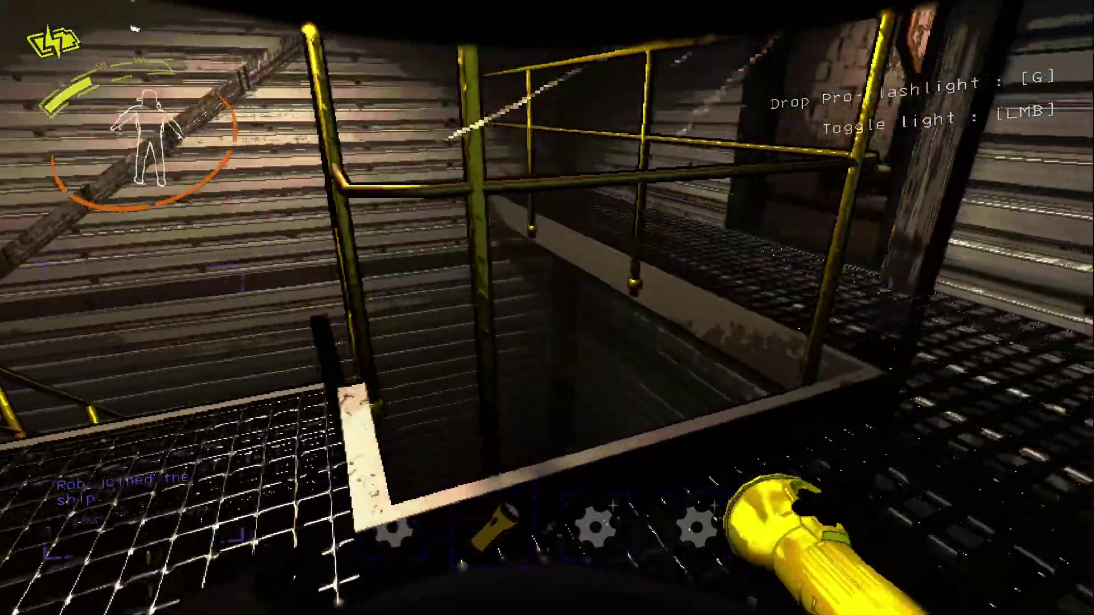
key("w")
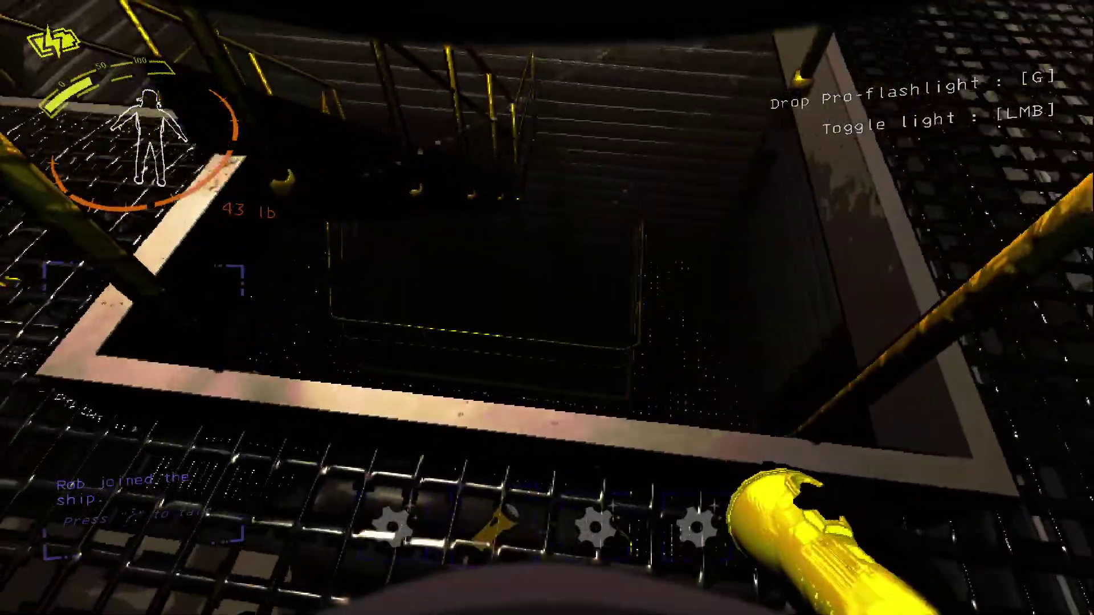
key("w")
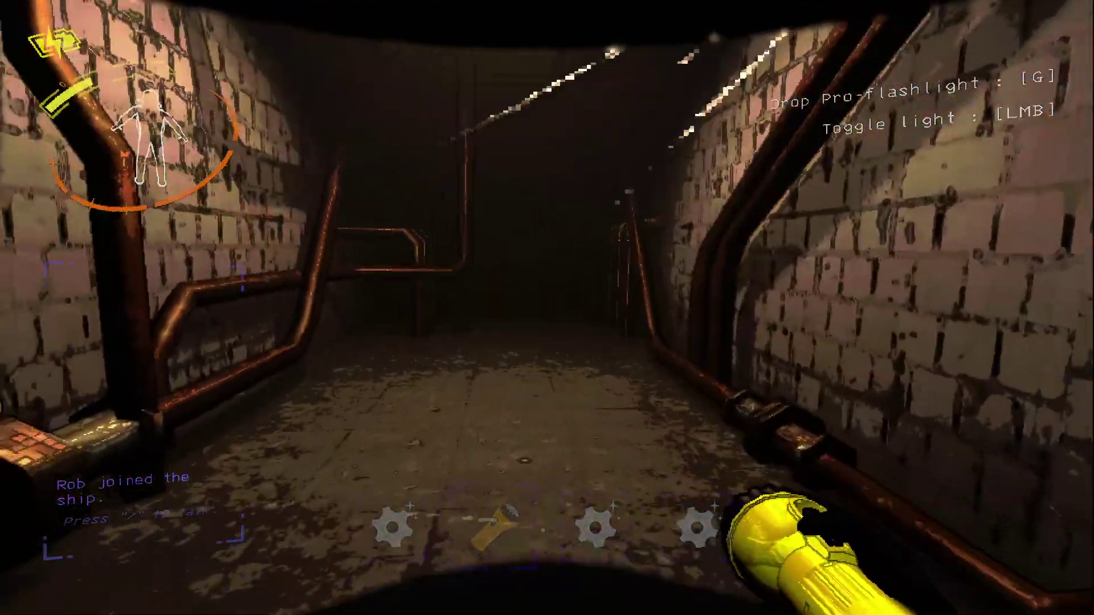
Step: Continue through the pipe corridor, down the staircase, and along the catwalk toward the far door
key("w")
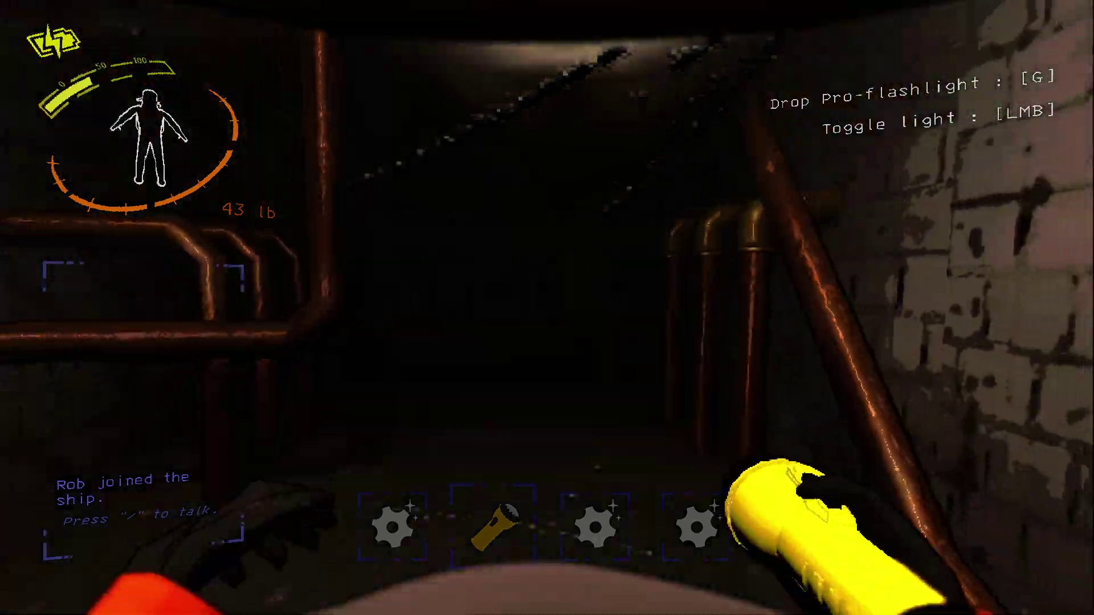
key("w")
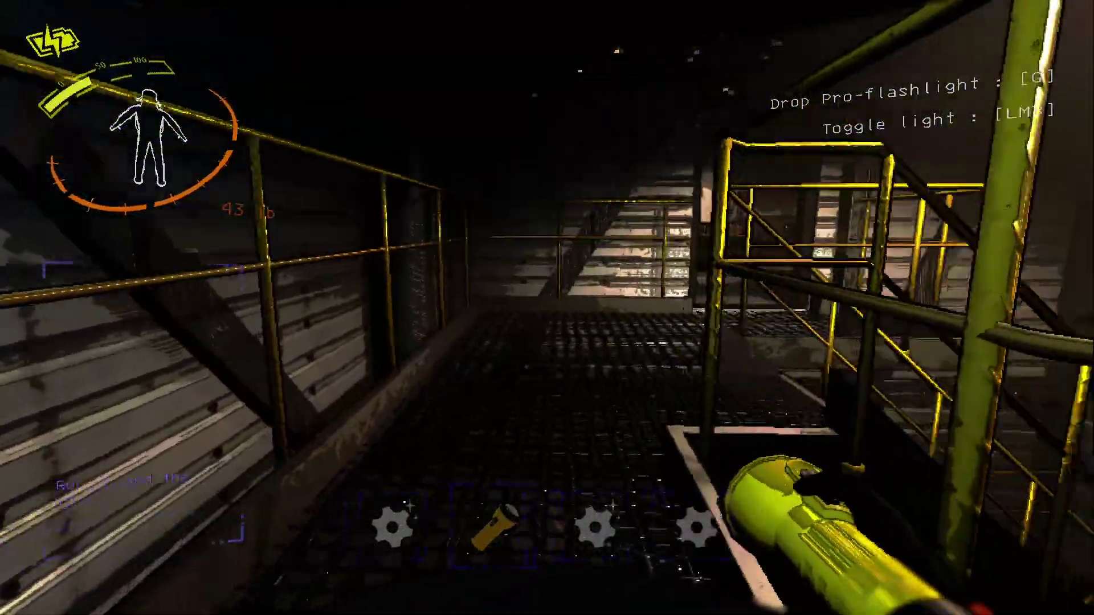
key("w")
key("w")
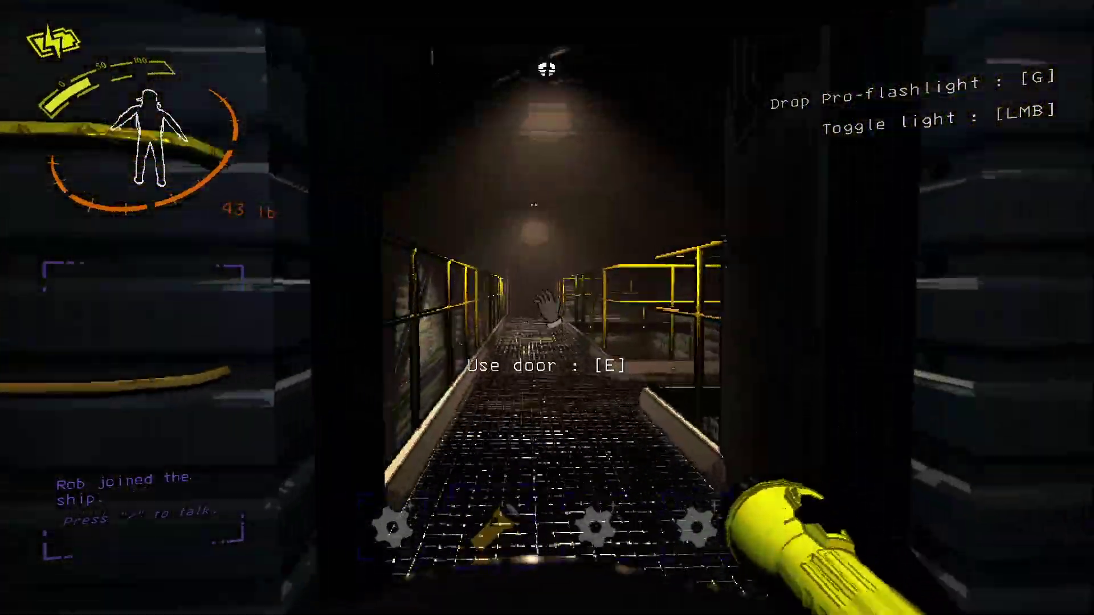
key("w")
key("w")
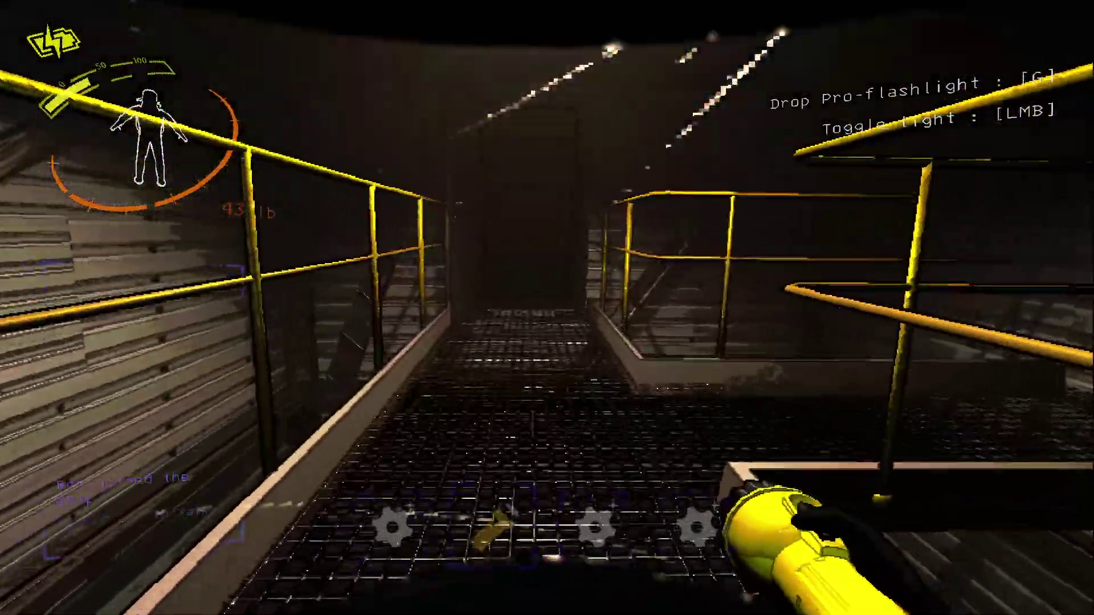
Step: Go through the catwalk-end door into the dark pipe room toward the brick wall corner
key("w")
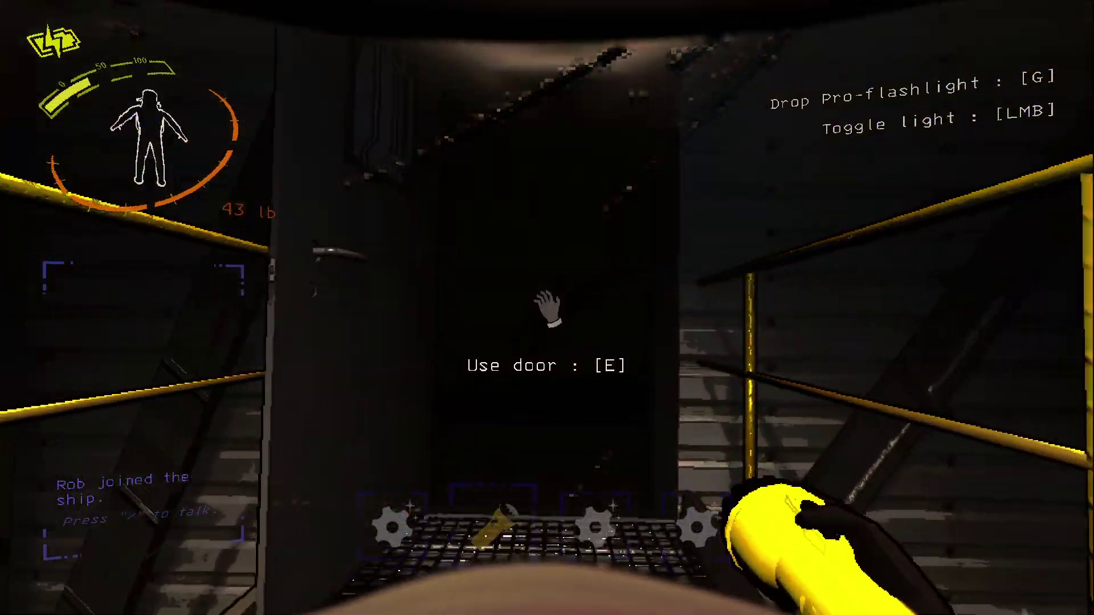
key("e")
key("w")
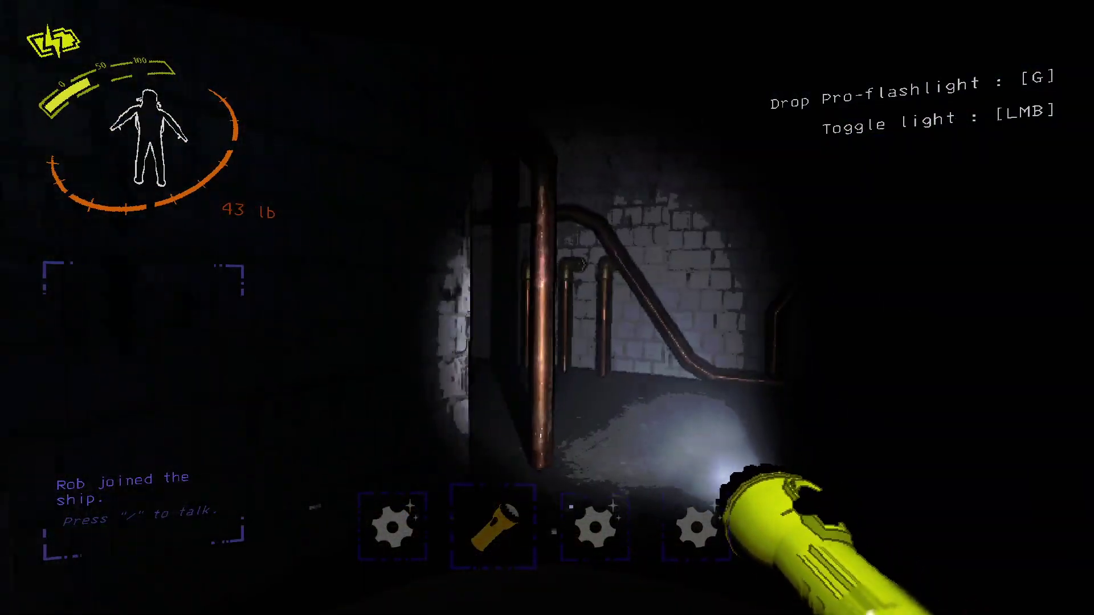
key("w")
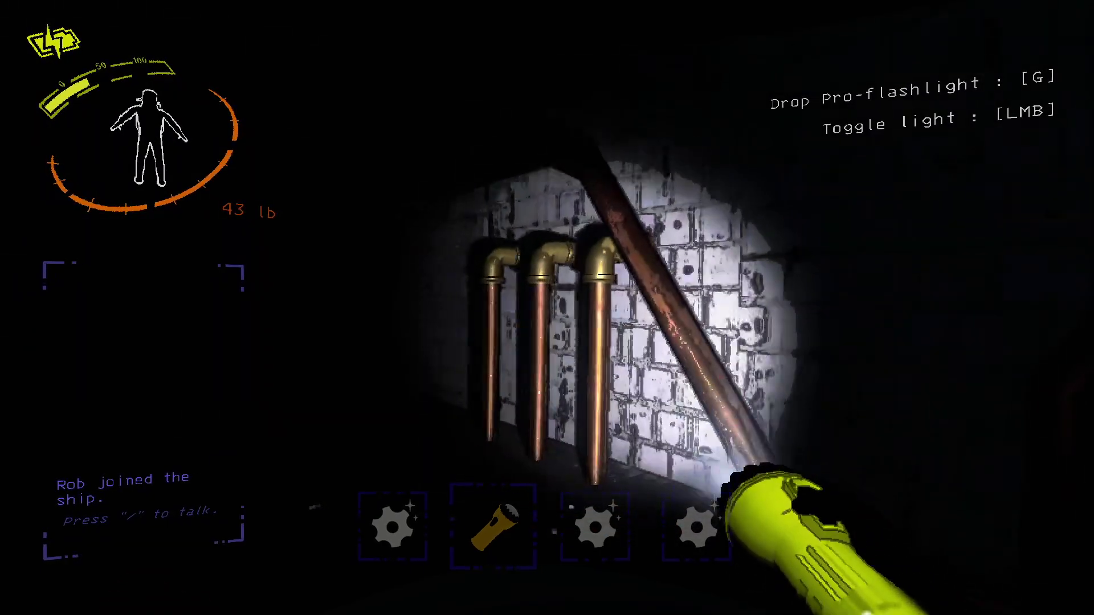
key("w")
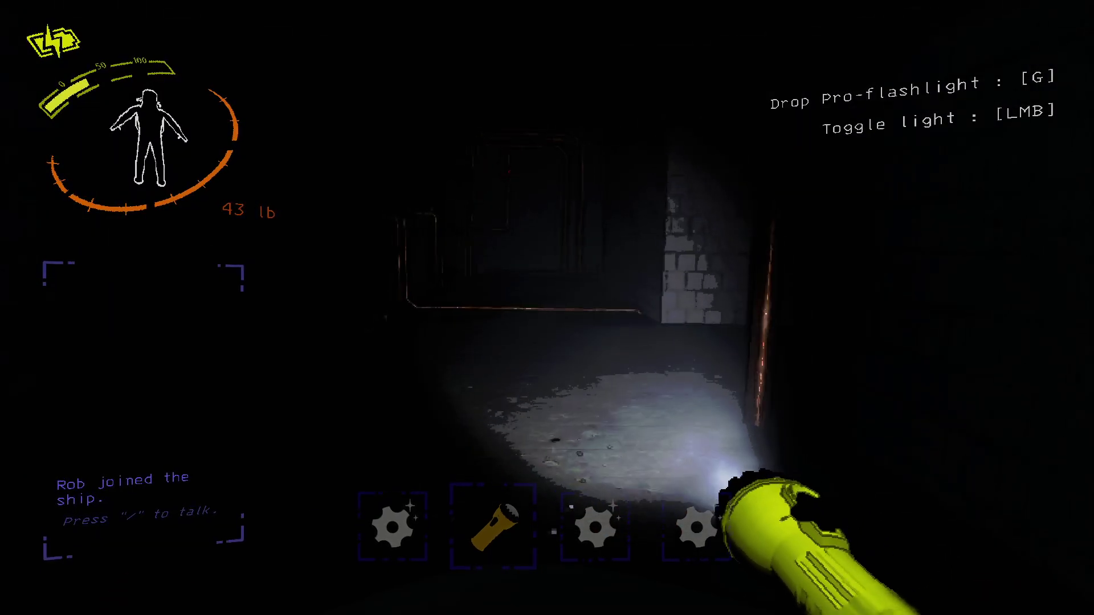
key("w")
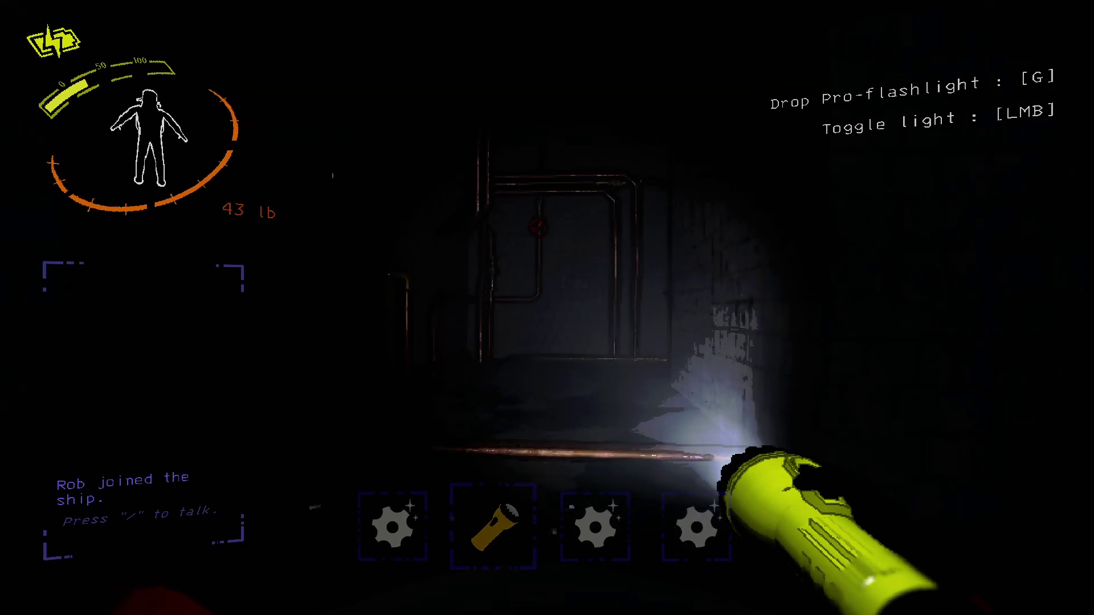
key("w")
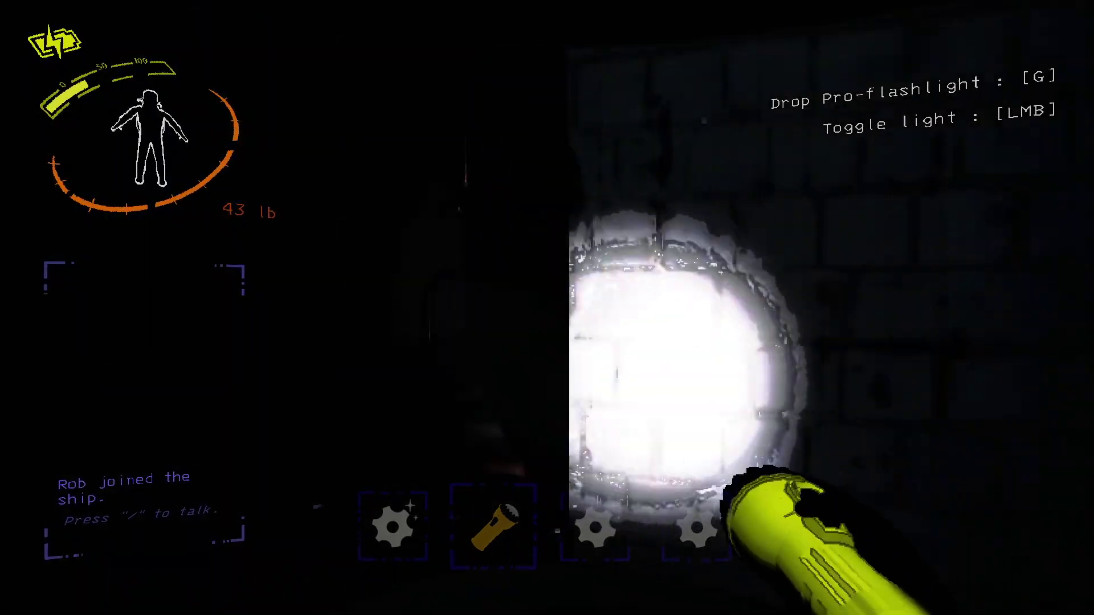
Step: Search the dark pipe rooms for the exit, flicking the flashlight off and on
left_click(547, 307)
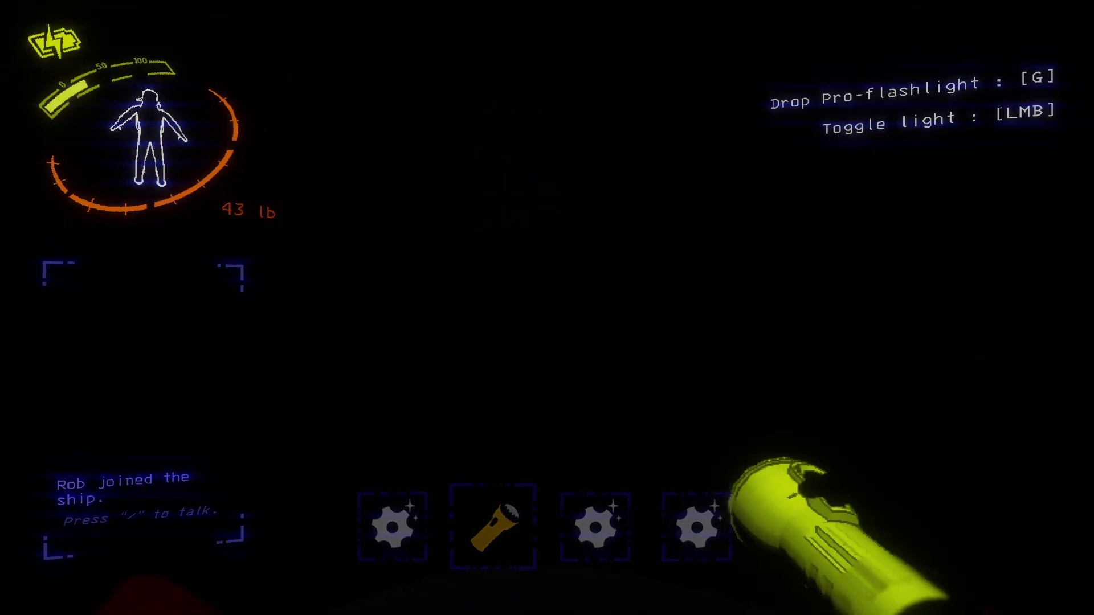
left_click(547, 308)
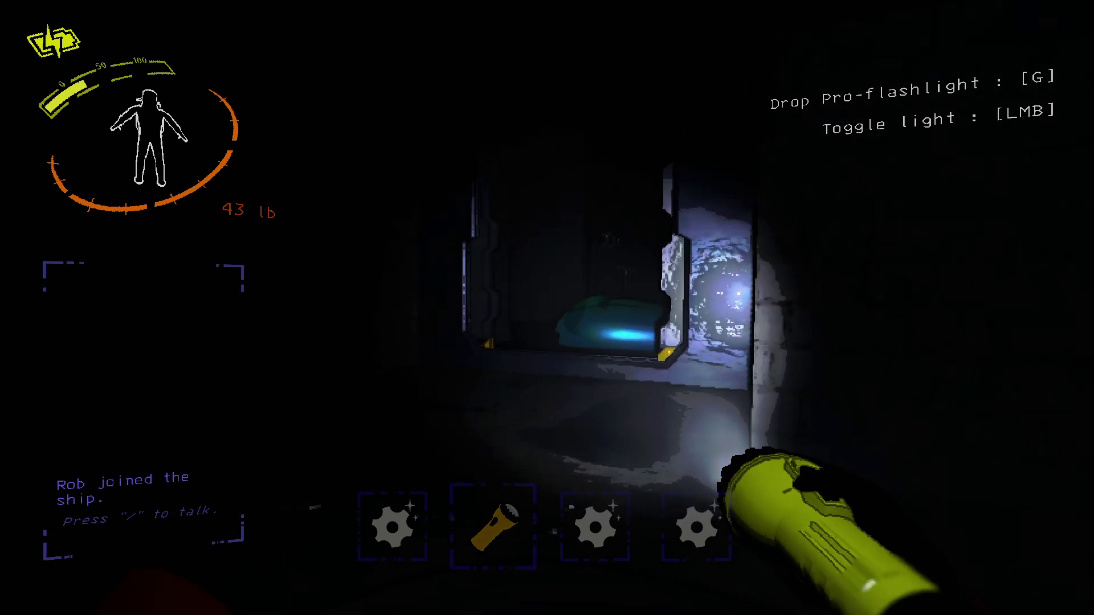
left_click(547, 308)
left_click(548, 308)
left_click(548, 307)
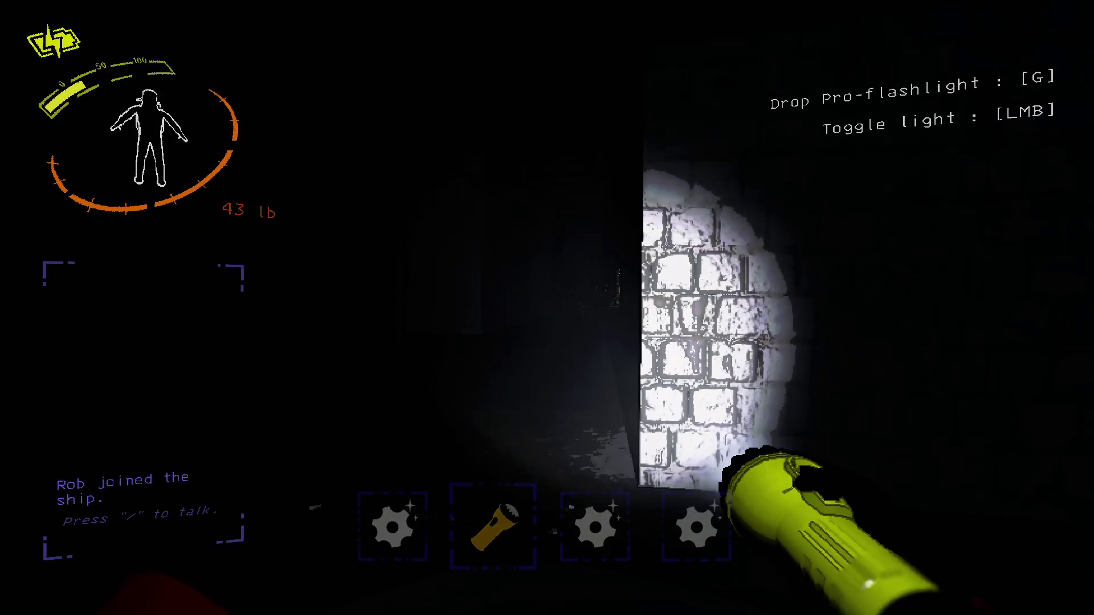
left_click(547, 308)
left_click(547, 308)
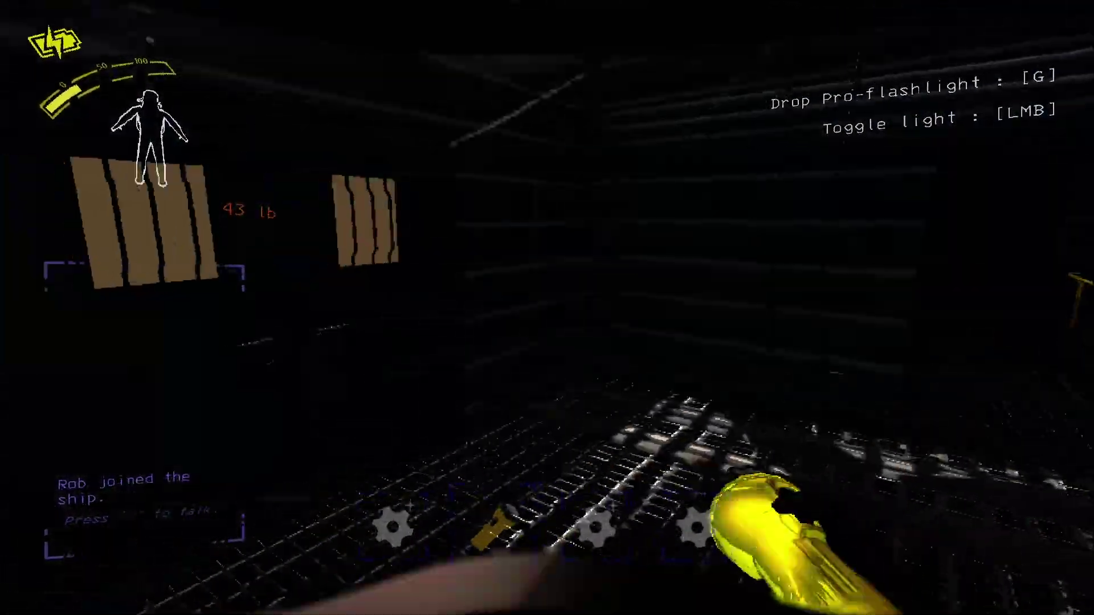
Step: Exit through the main entrance into the foggy 4:35 PM dusk, still carrying 43 lb
key("e")
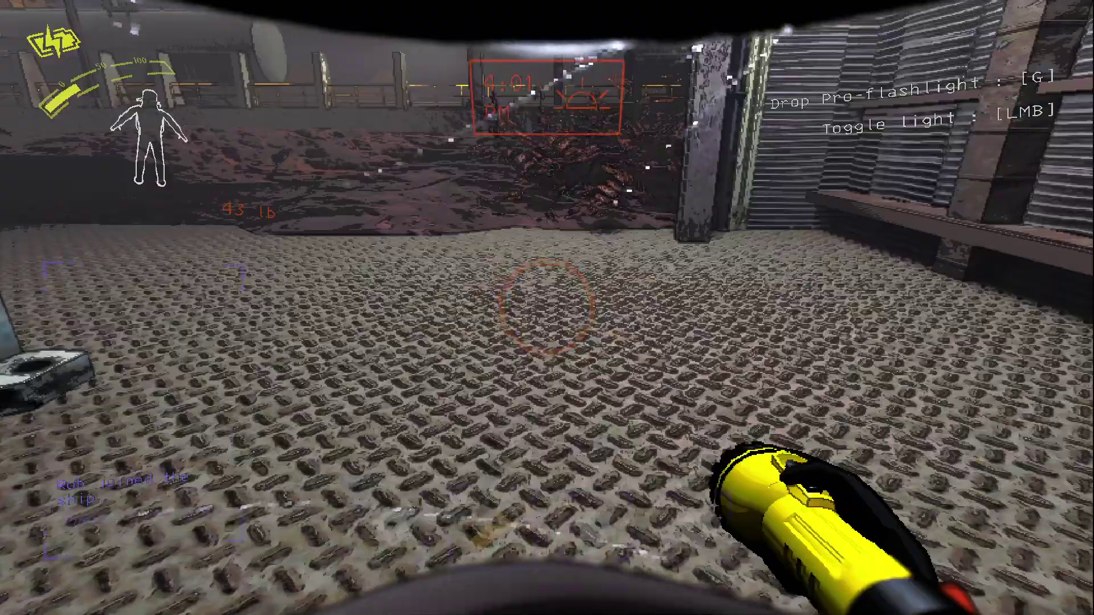
scroll(547, 308, "down", 1)
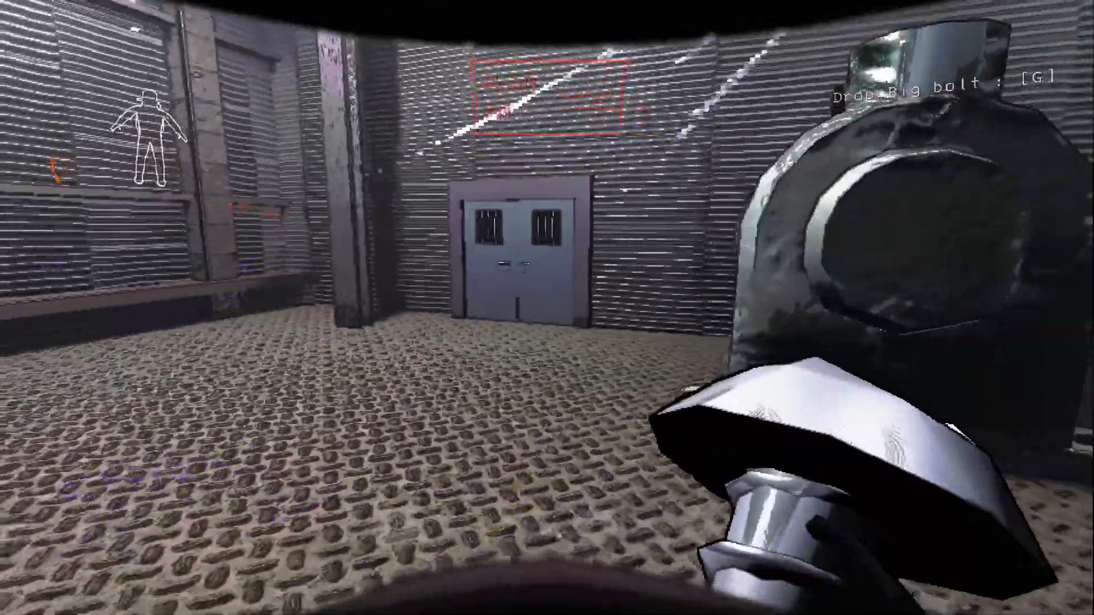
scroll(548, 308, "up", 1)
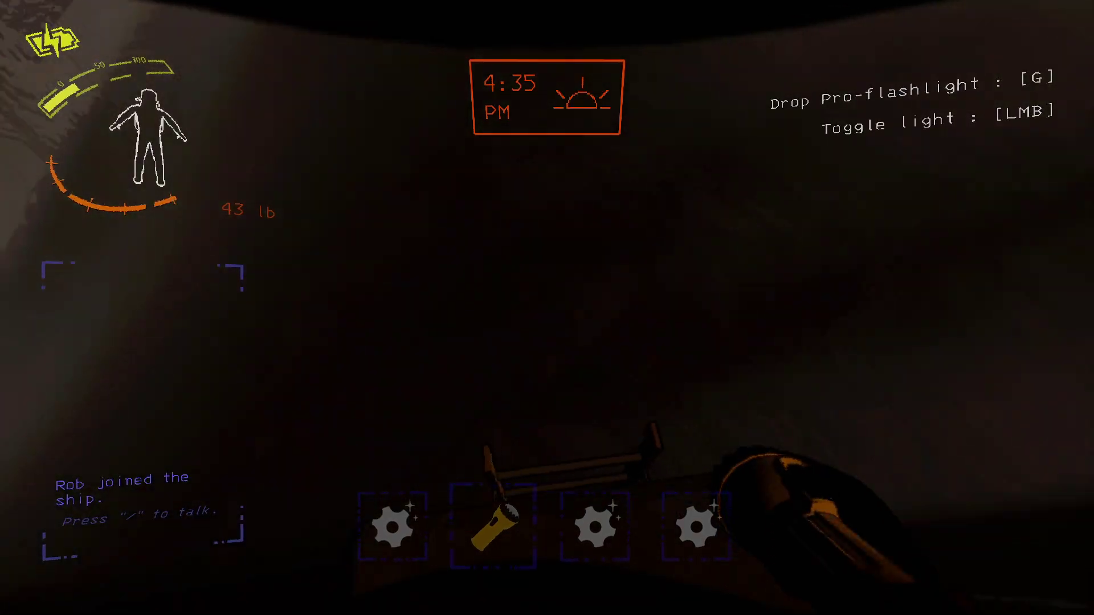
Step: Climb the ladder out from under the structure to the surface
key("e")
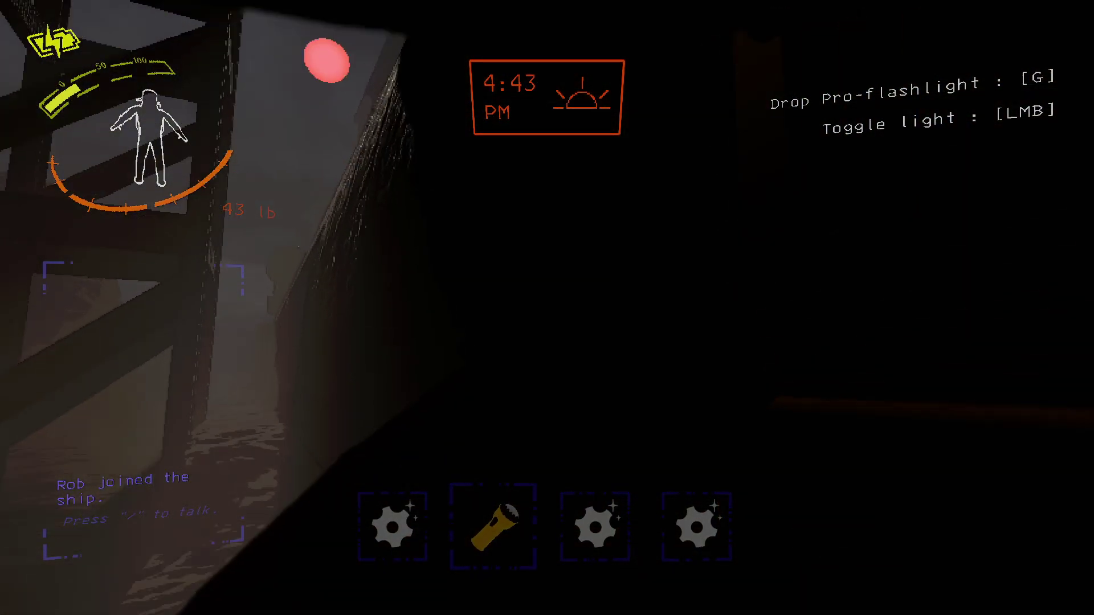
key("e")
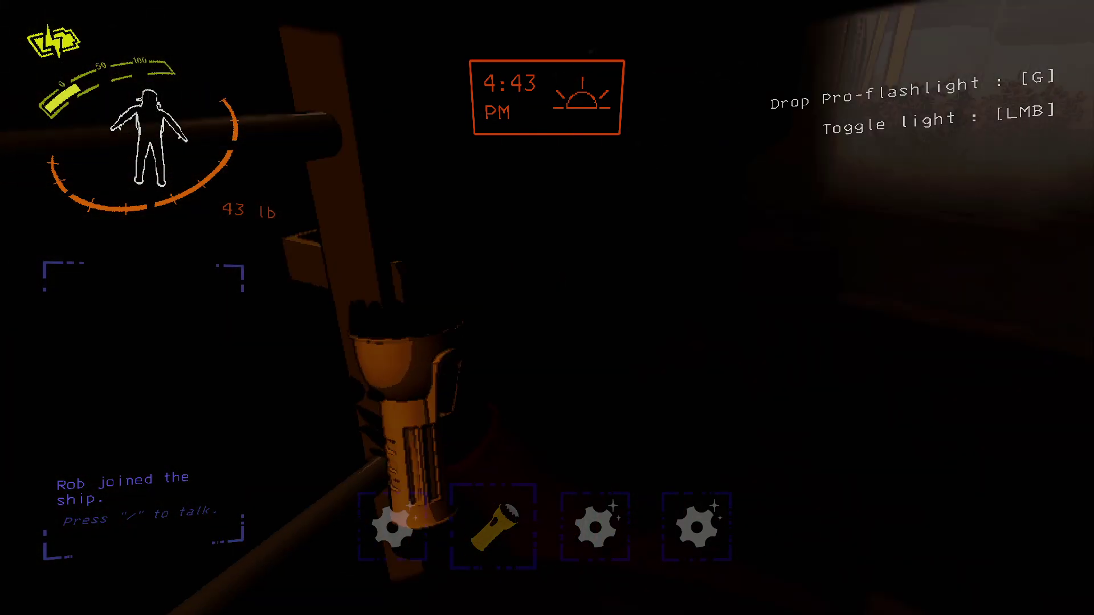
key("e")
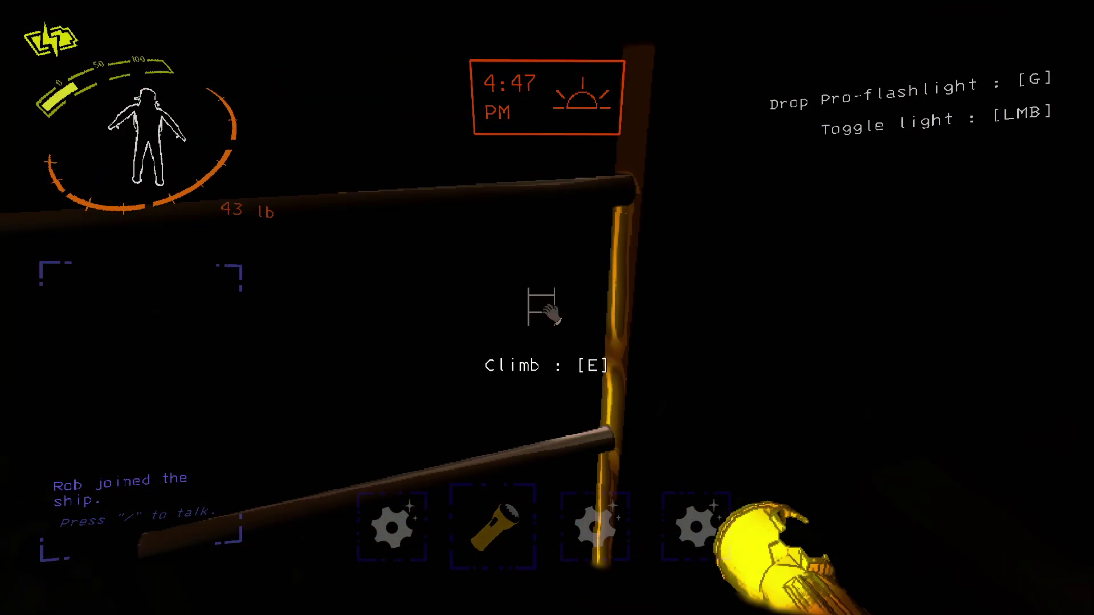
key("w")
Step: Walk through the foggy forest toward the ship marker with the flashlight lit
left_click(547, 308)
key("w")
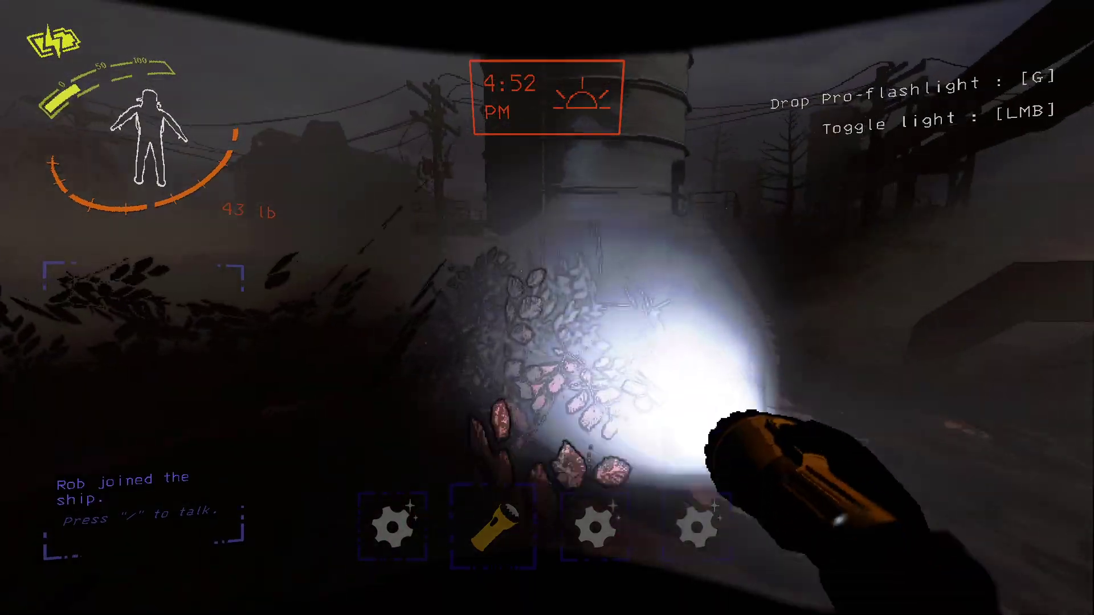
key("w")
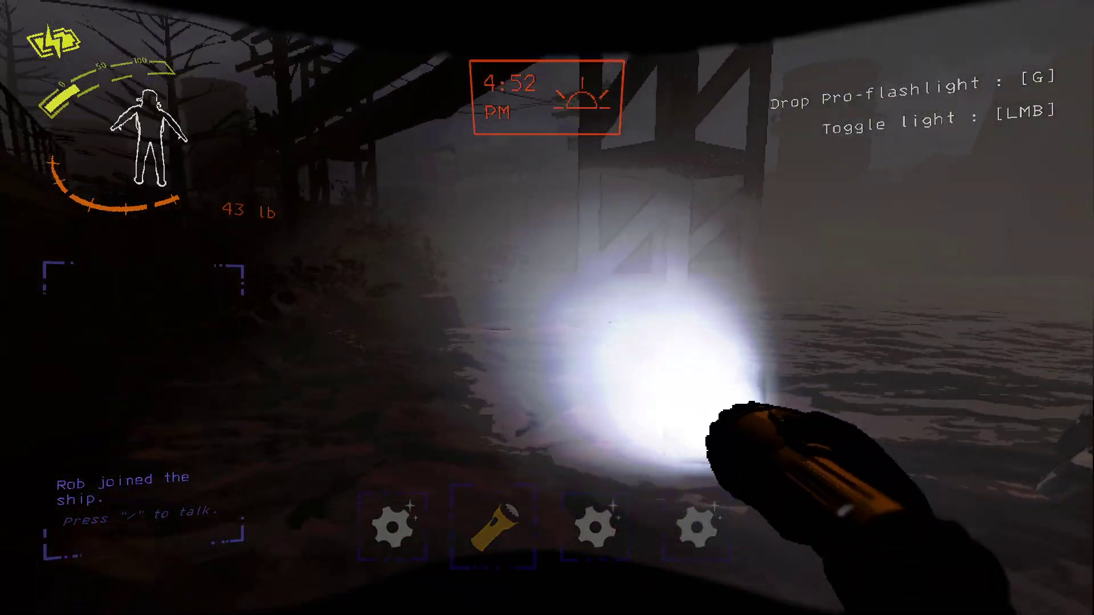
key("w")
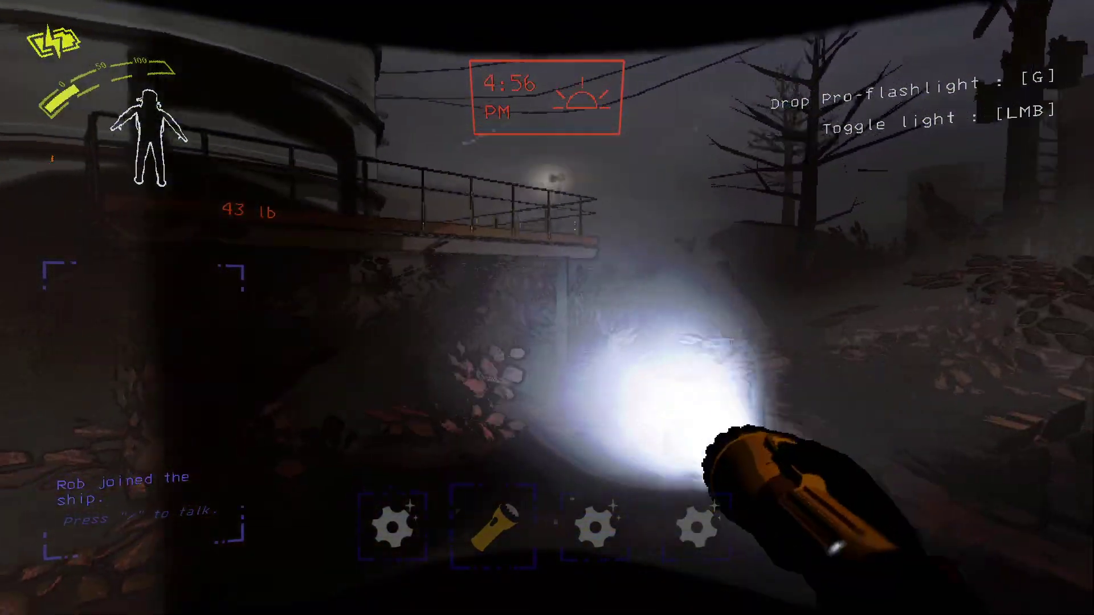
key("w")
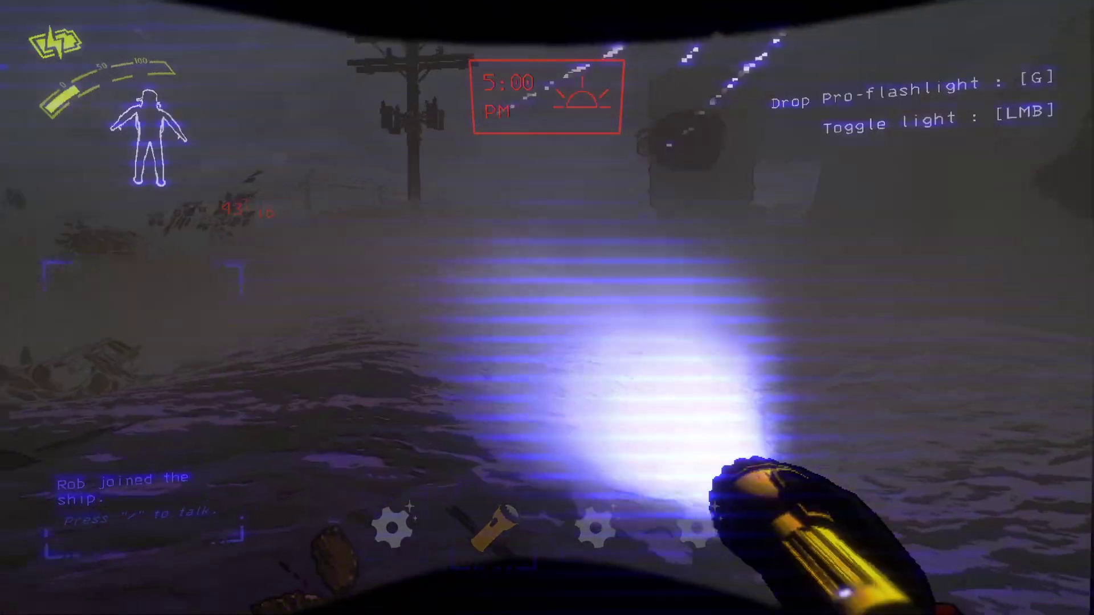
key("w")
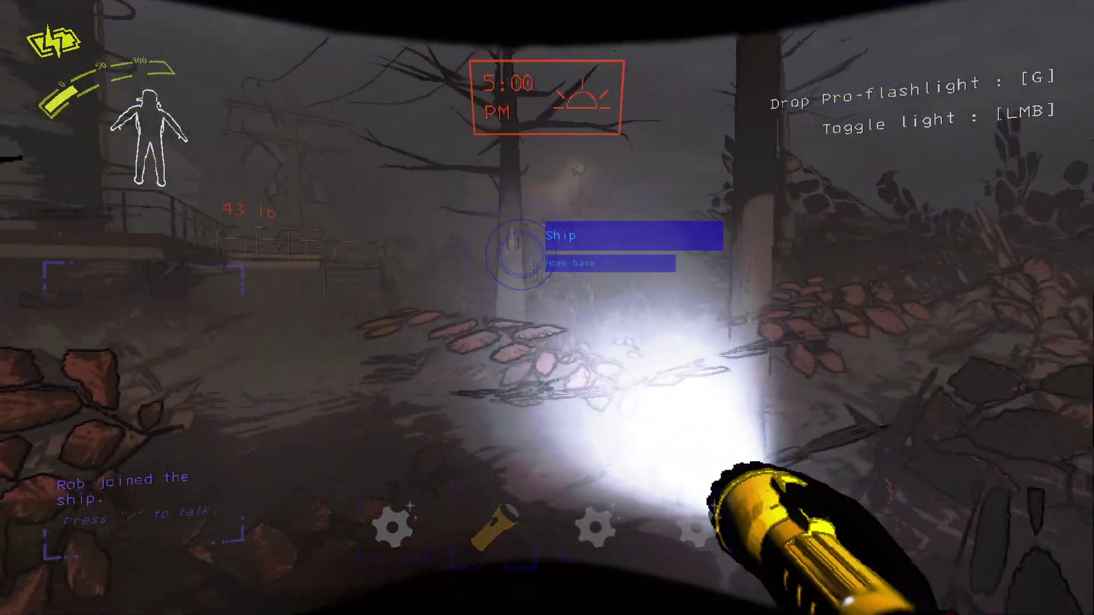
left_click(548, 307)
key("w")
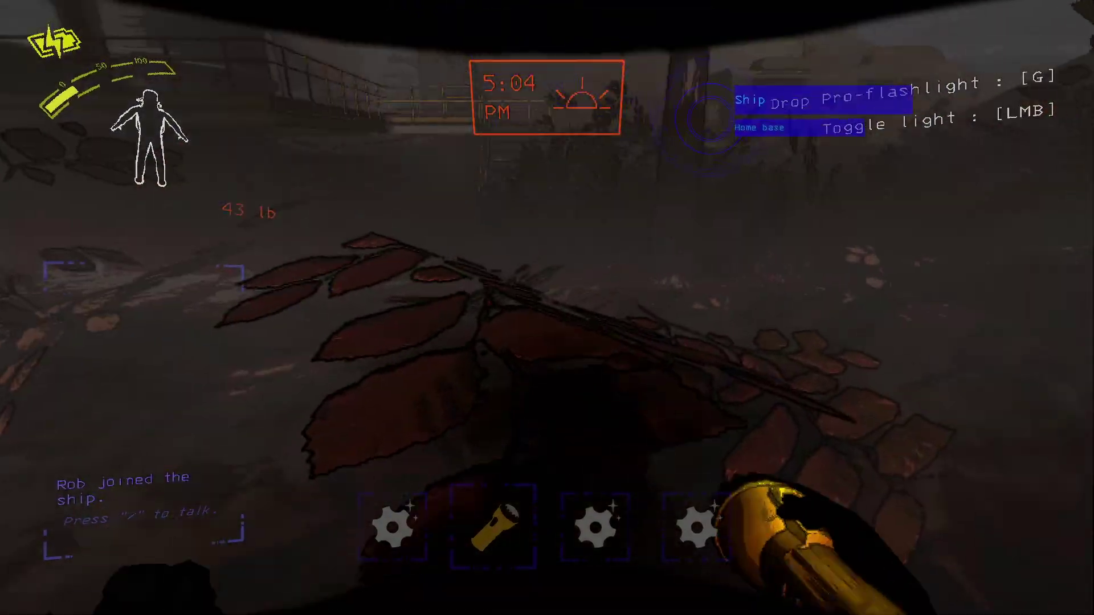
Step: Climb the ship's ladder and walk inside past the storage shelf
key("w")
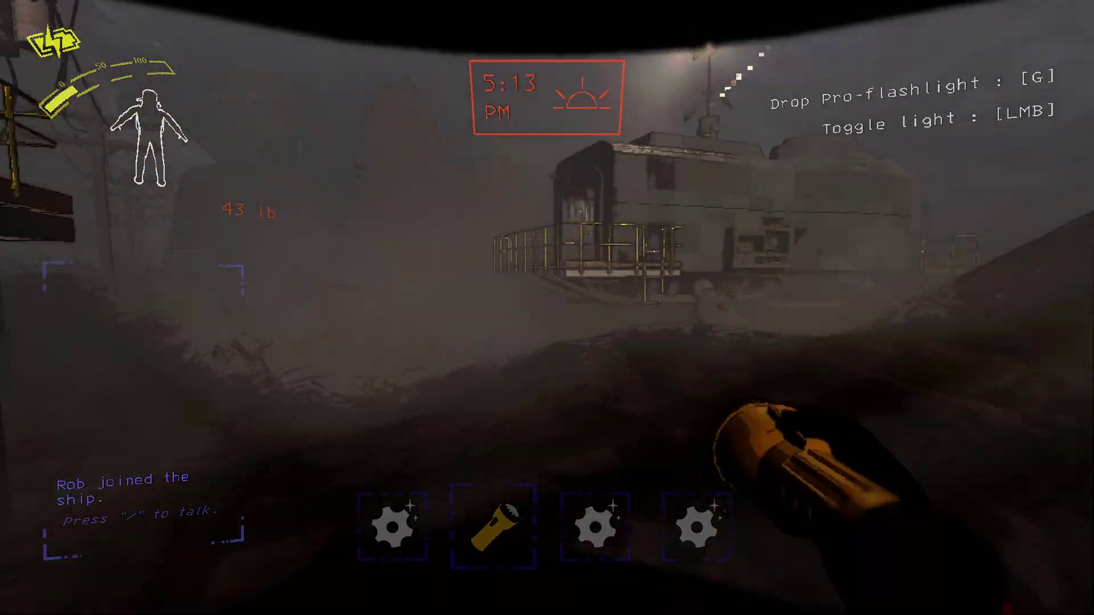
key("w")
key("w")
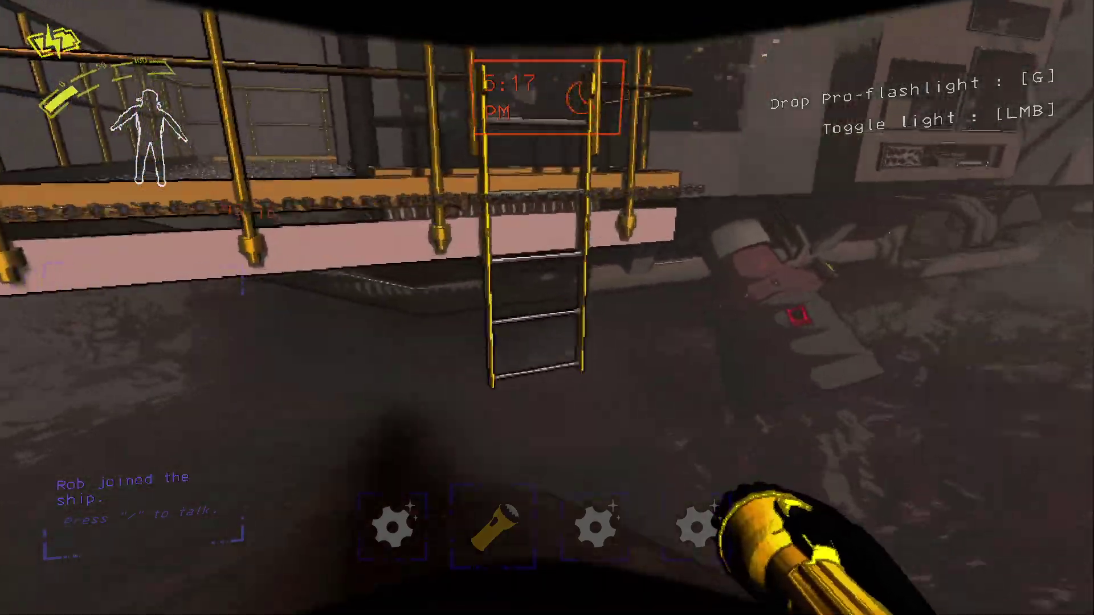
key("e")
key("w")
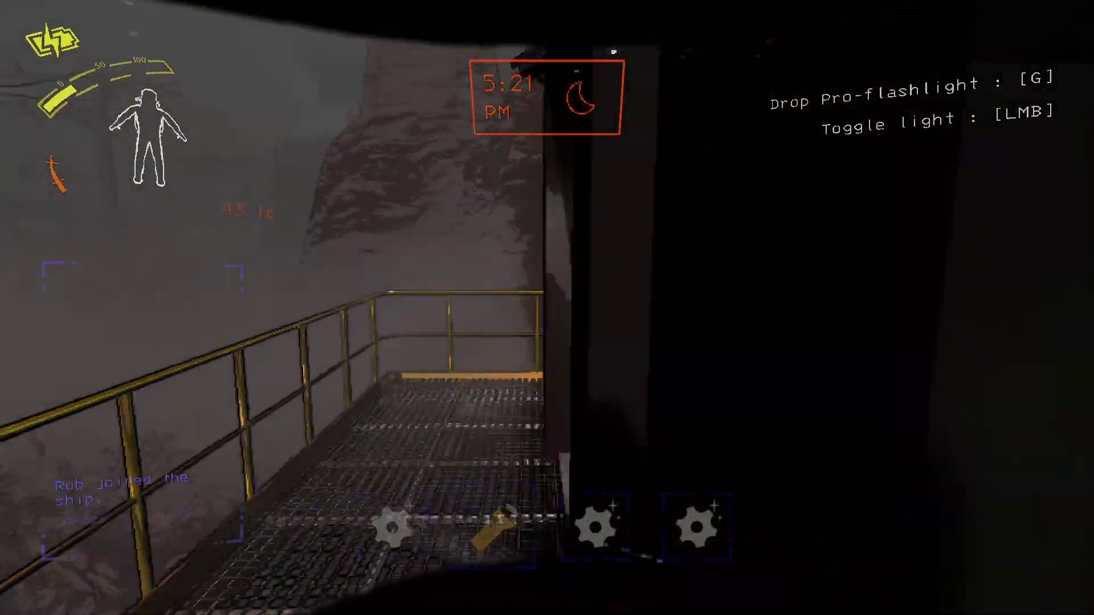
key("w")
Step: Close and reopen the ship door at the hydraulics panel, then scan the dropped loot (total 170)
key("w")
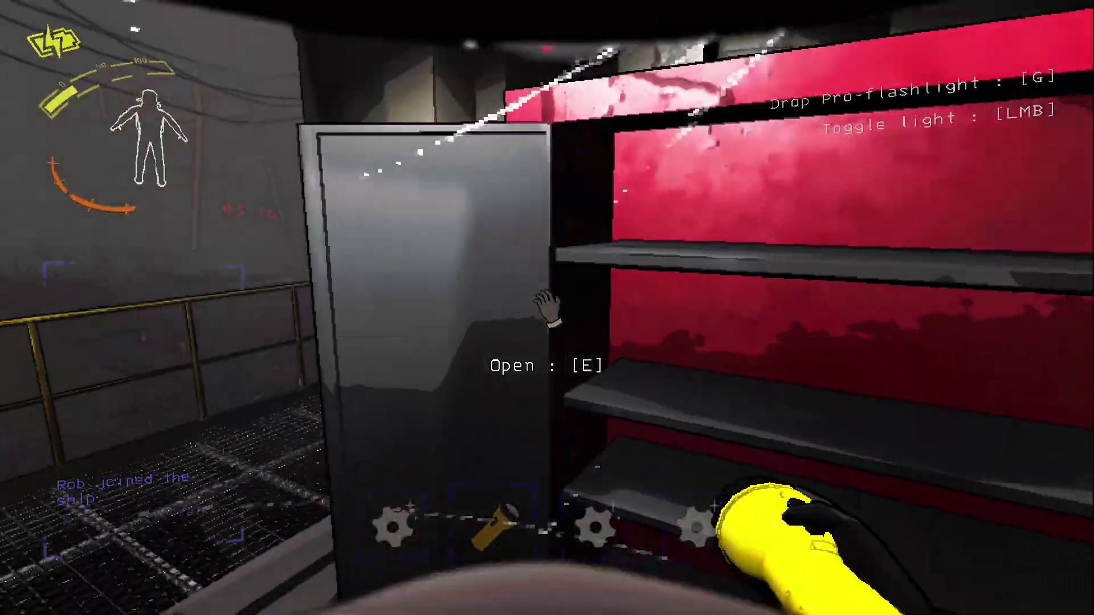
key("w")
key("e")
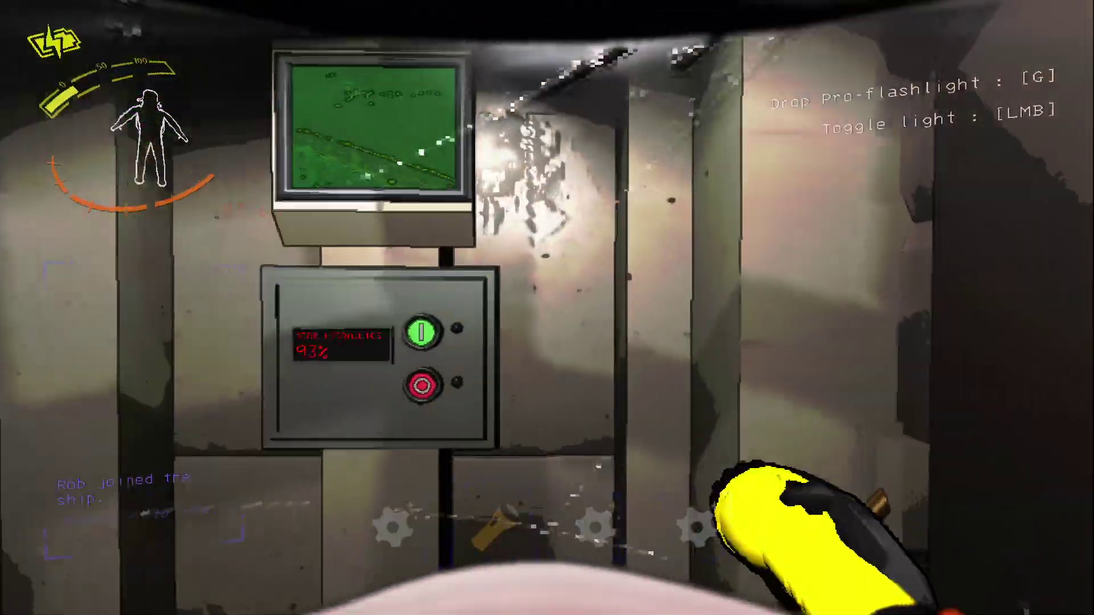
key("w")
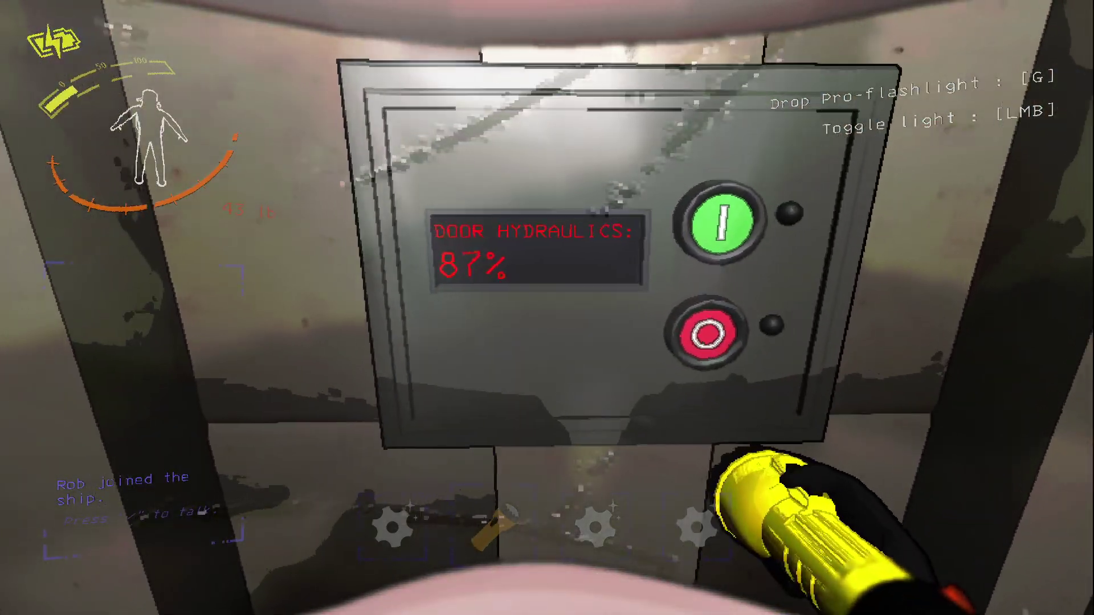
key("e")
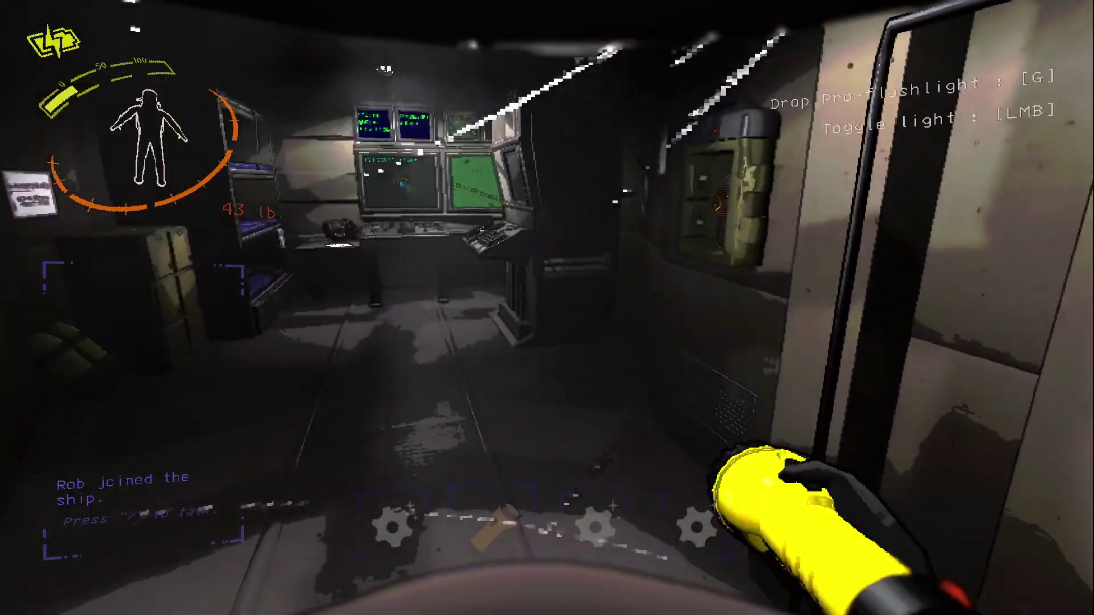
scroll(547, 308, "down", 1)
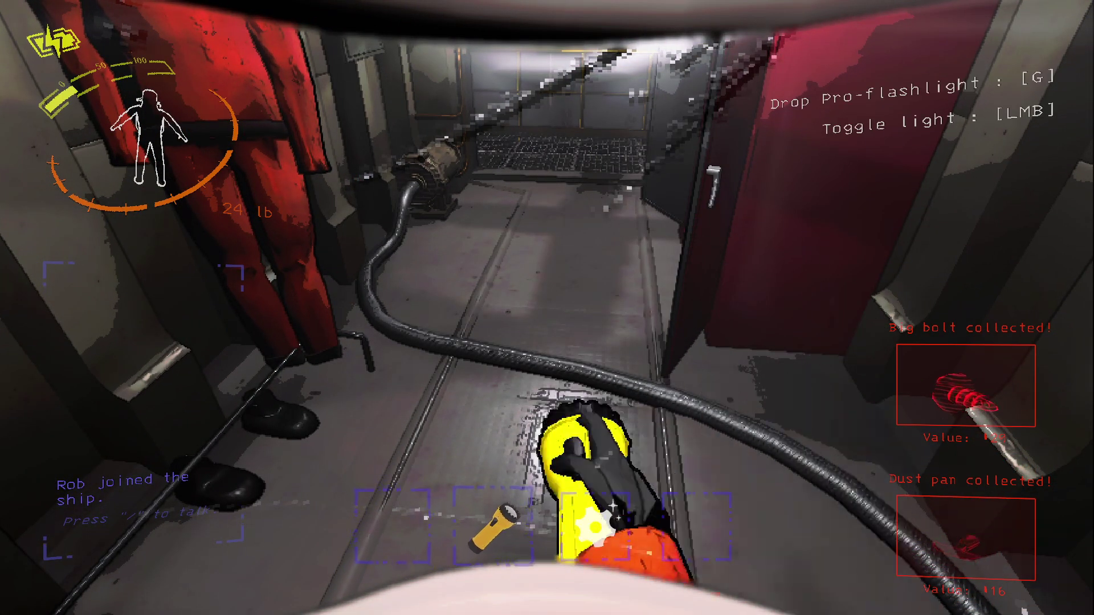
right_click(547, 308)
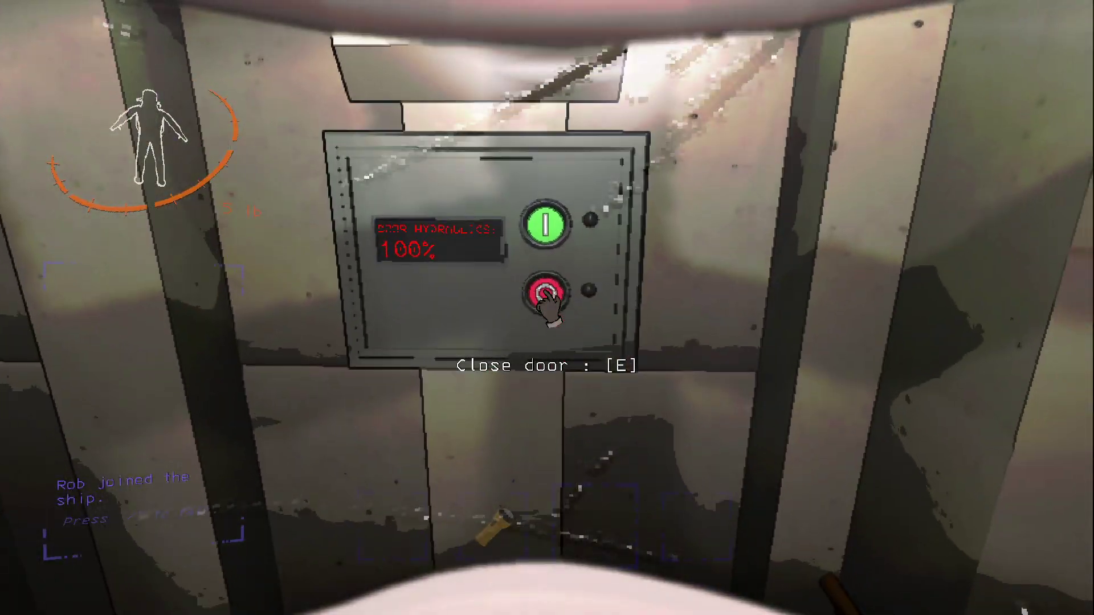
Step: Walk to the control desk, glance at the terminal, and pull the throttle lever to lift off
key("w")
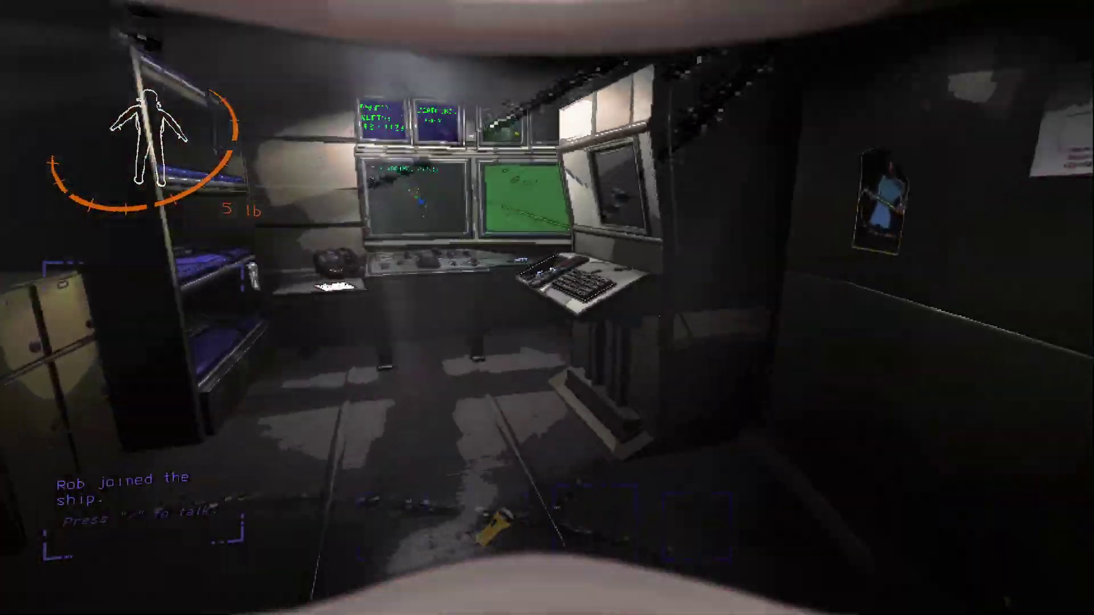
key("w")
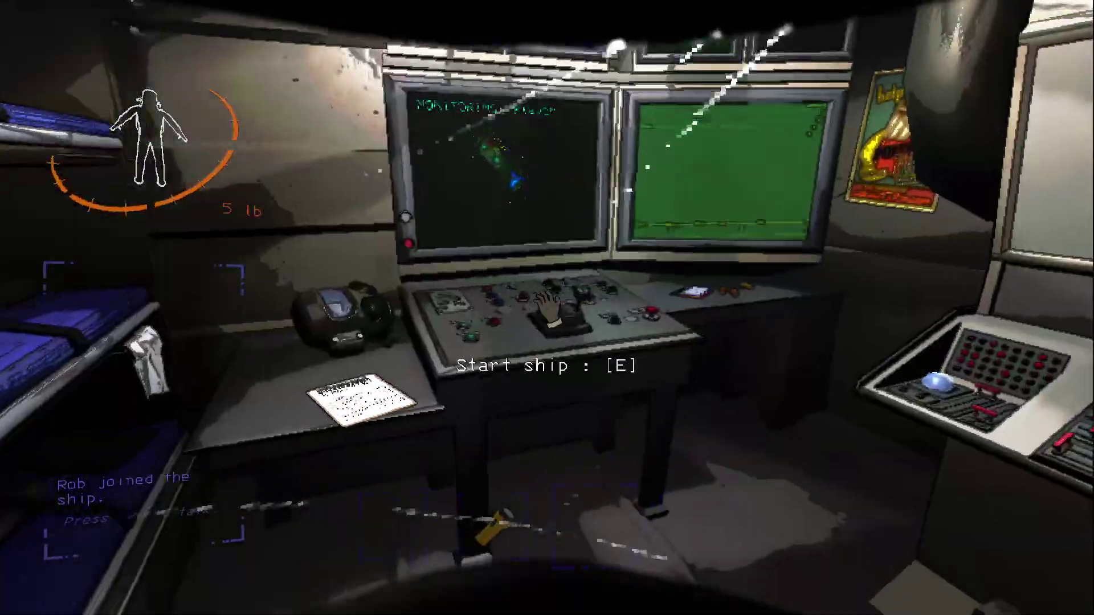
key("d")
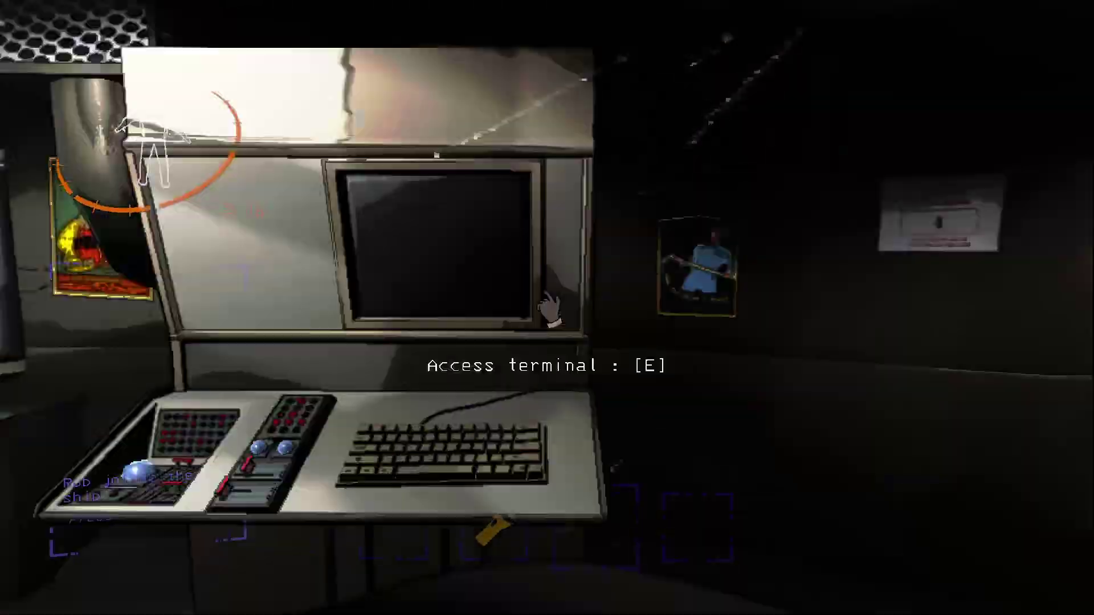
key("a")
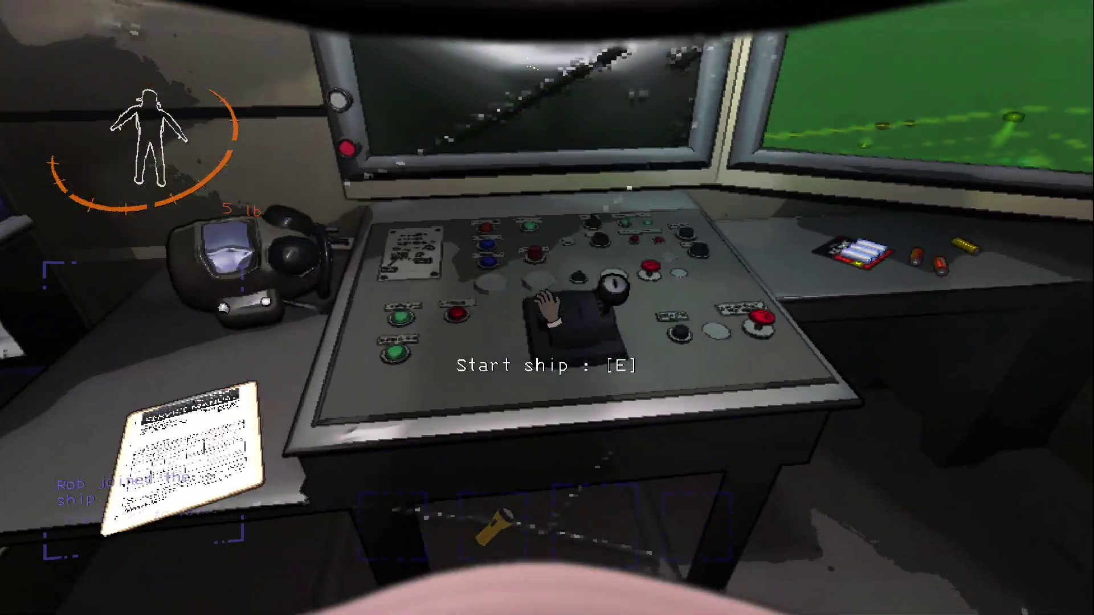
key("e")
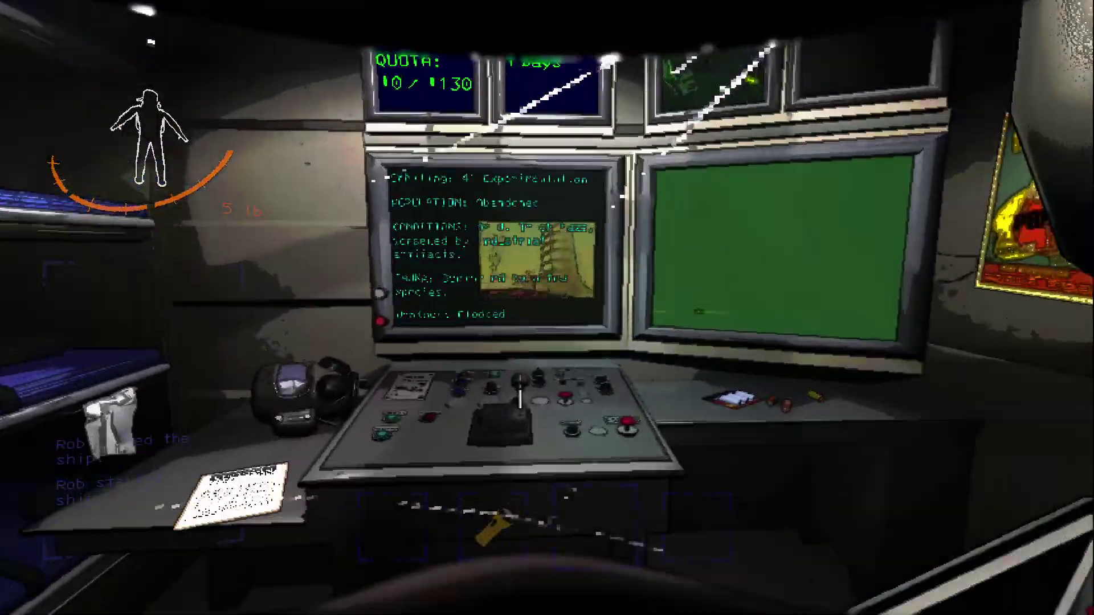
Step: Check the moons catalogue at the terminal, then land on 41 Experimentation
key("e")
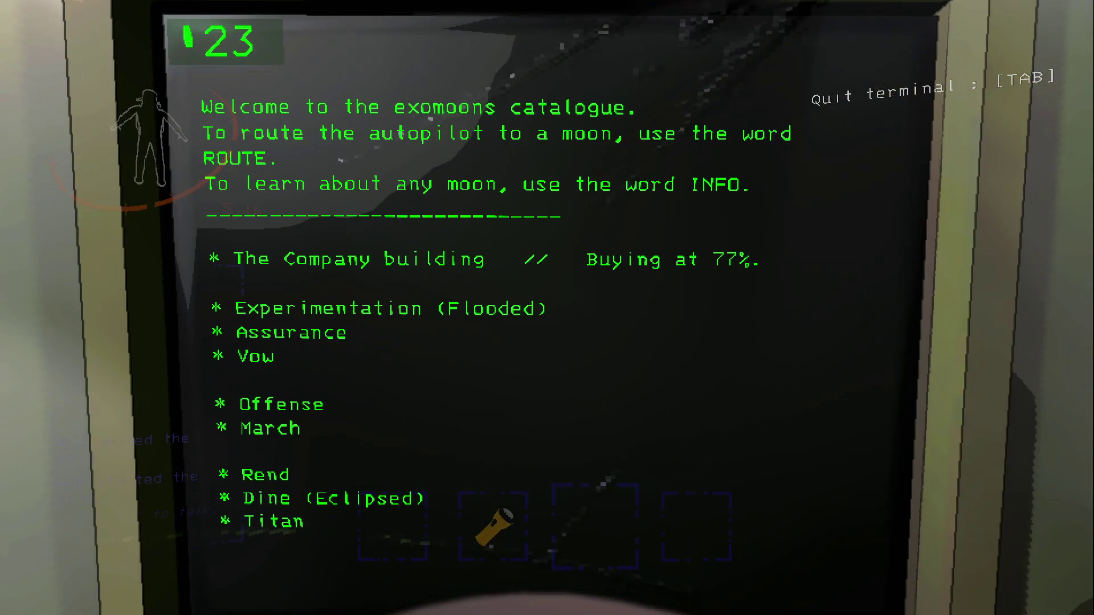
key("Tab")
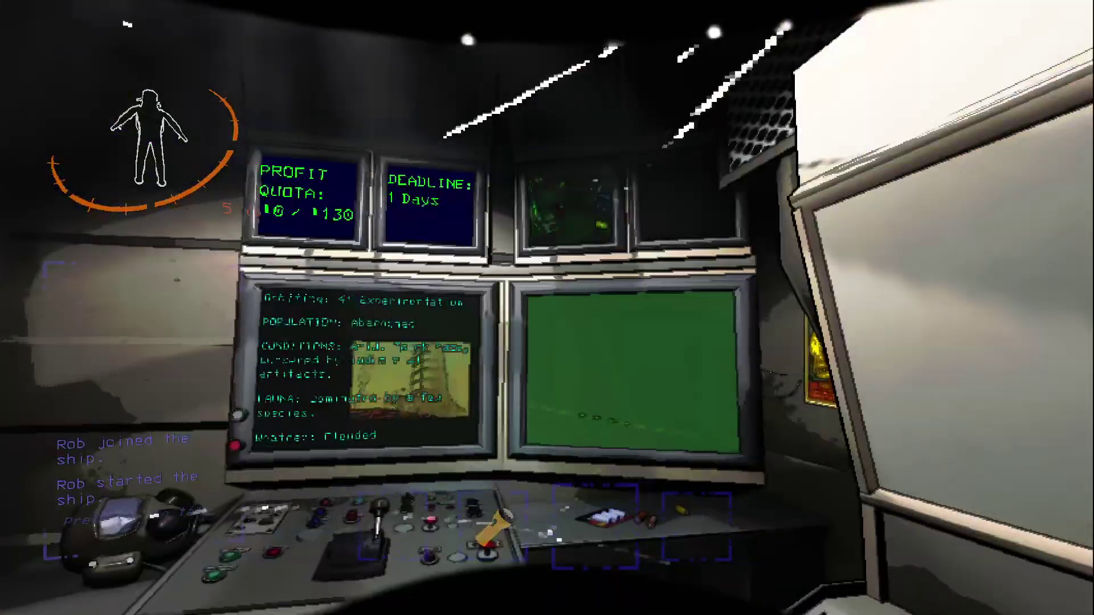
key("e")
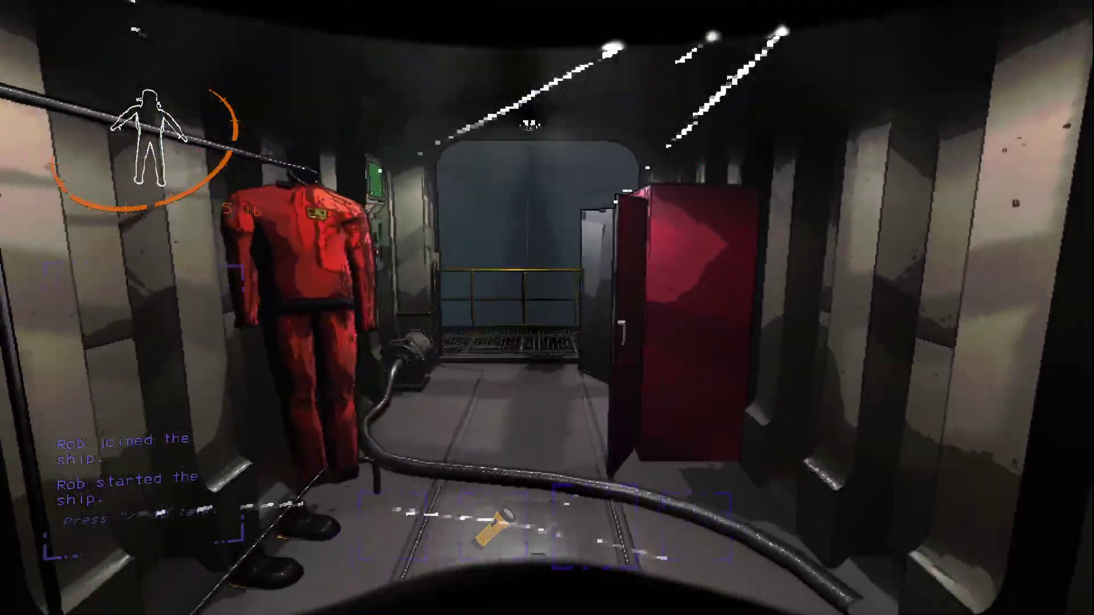
Step: Walk through the ship past the suit rack onto the outer platform
key("w")
key("w")
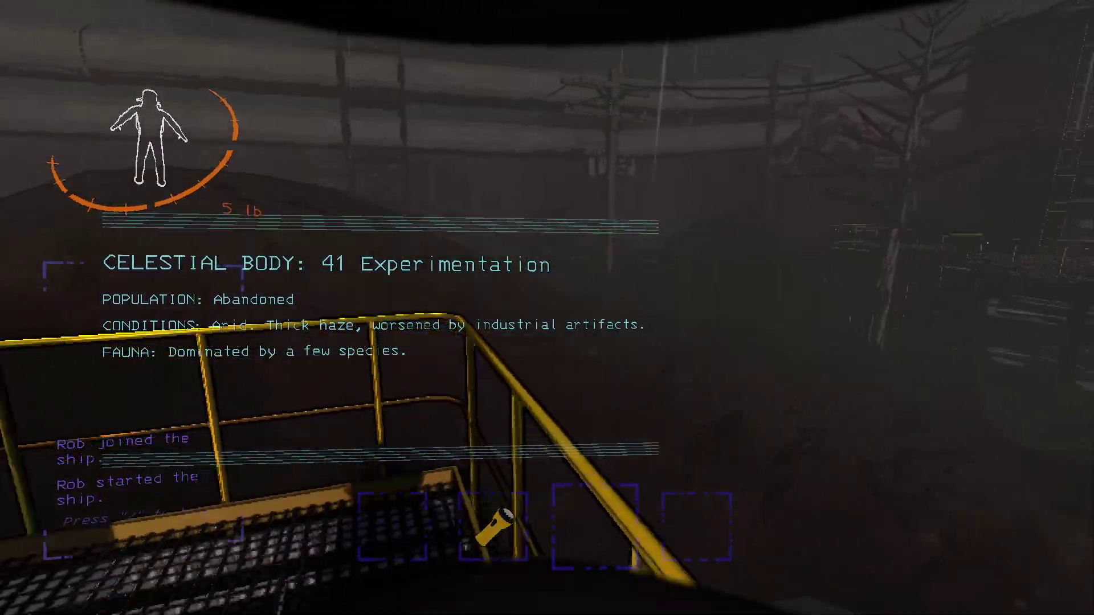
key("w")
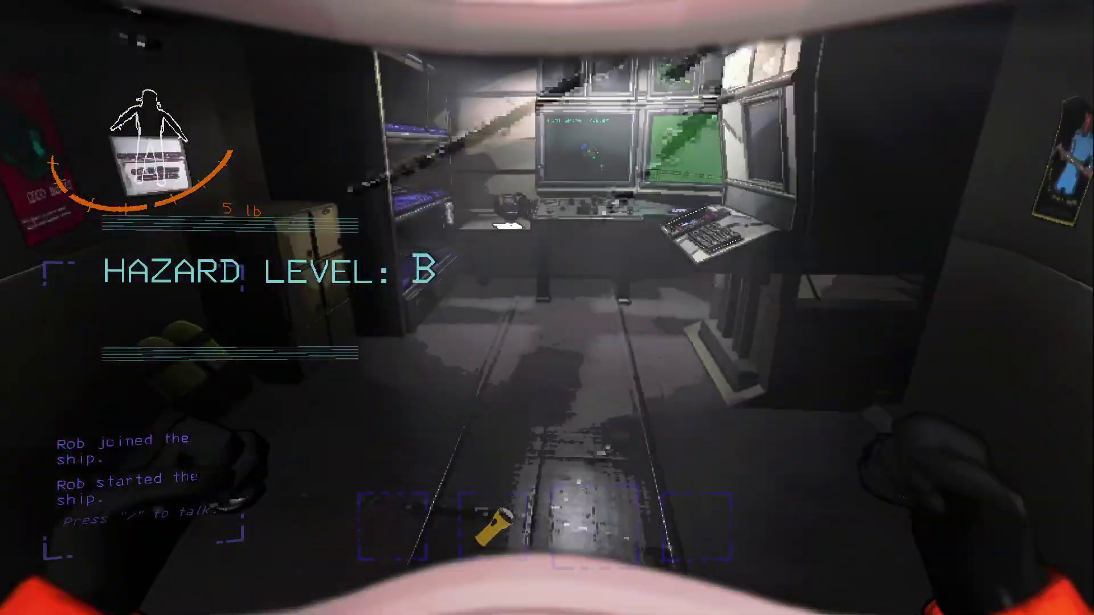
key("w")
key("w")
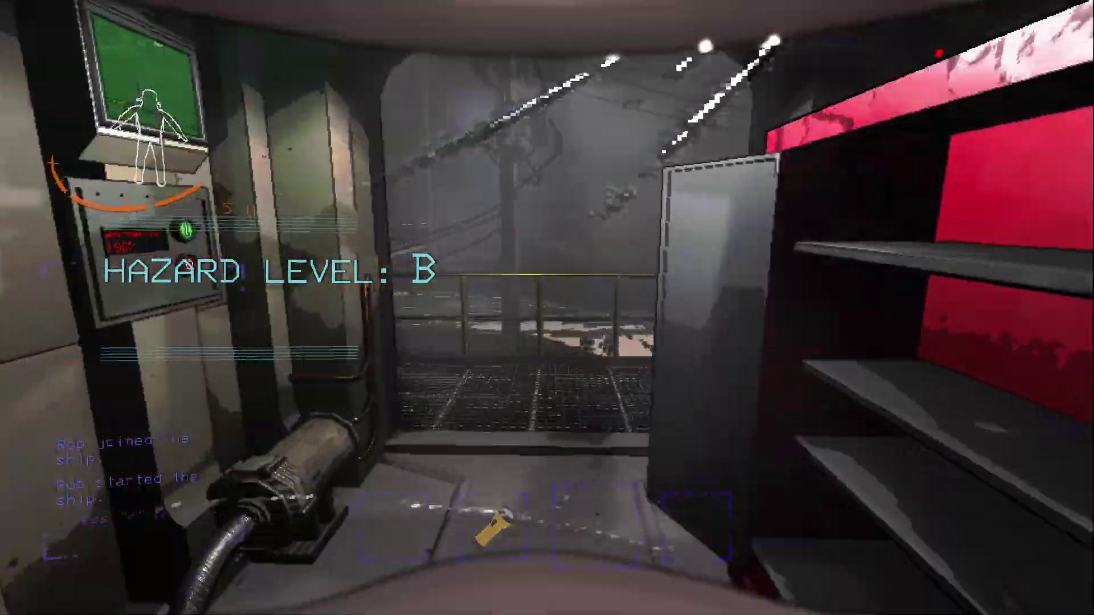
key("w")
key("w")
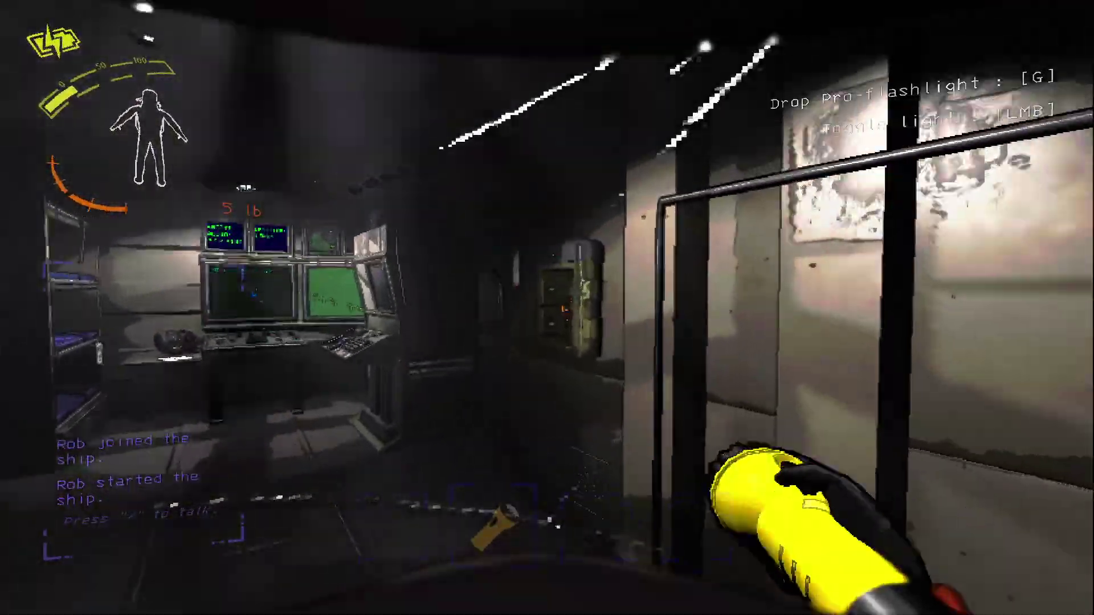
Step: Put the pro flashlight on the charger, then walk out the ship door onto the platform
key("w")
key("e")
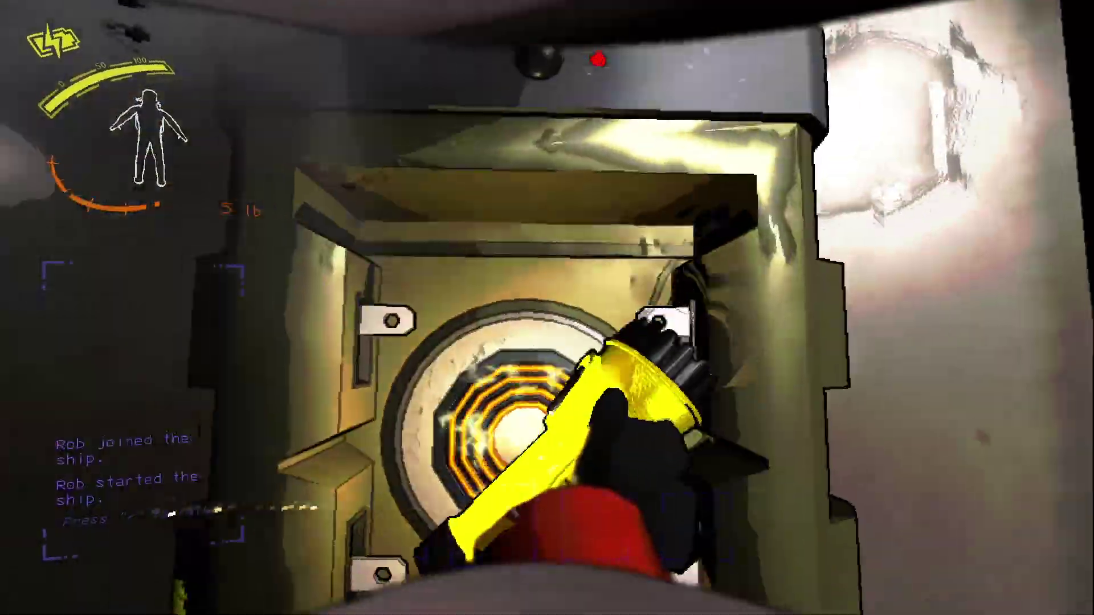
key("s")
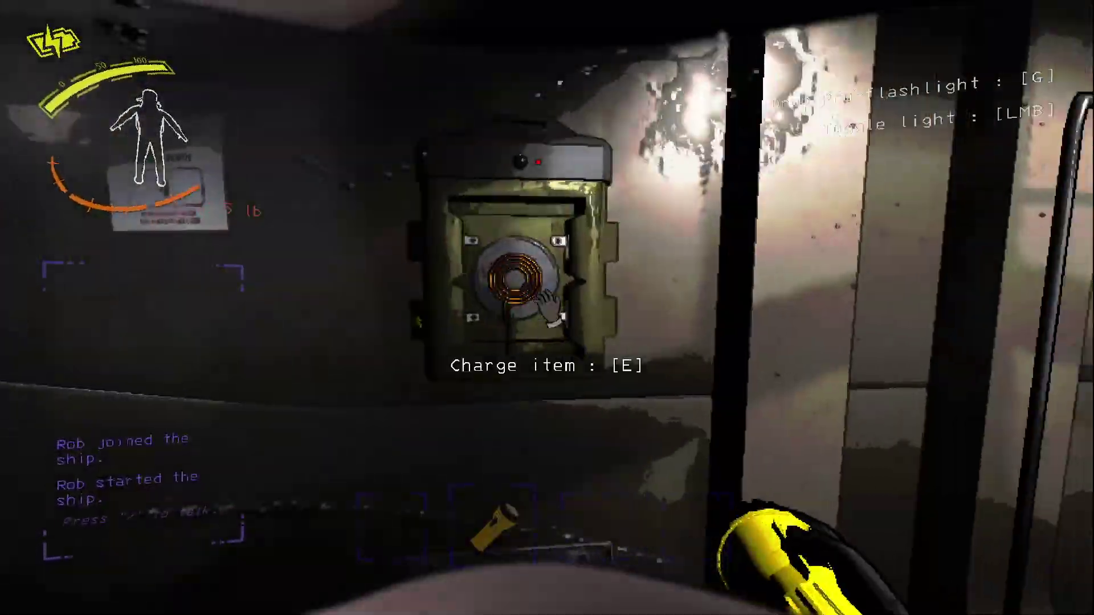
key("w")
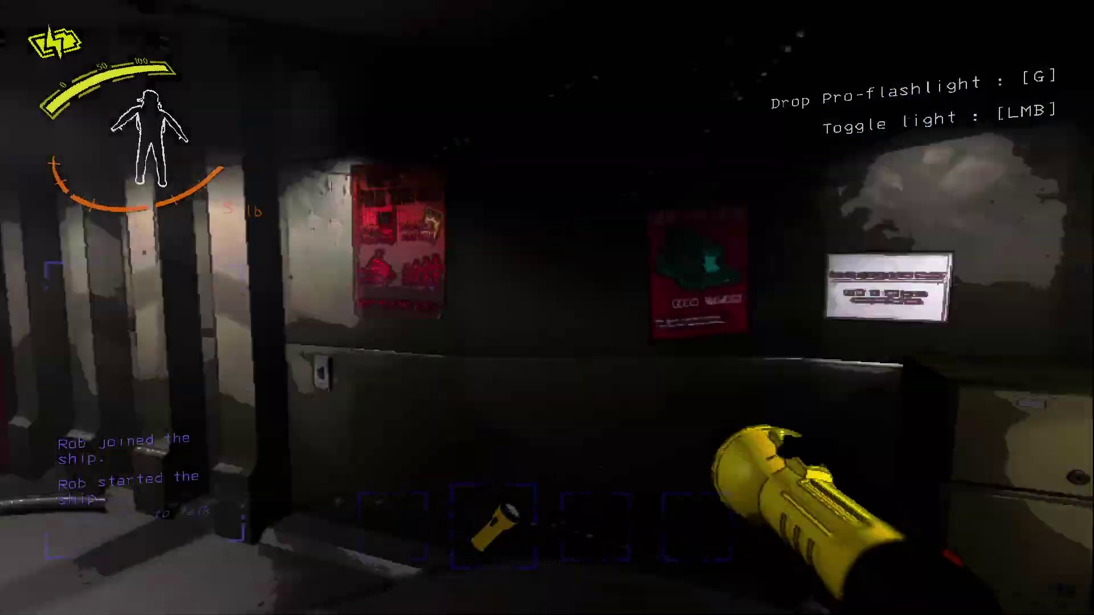
key("w")
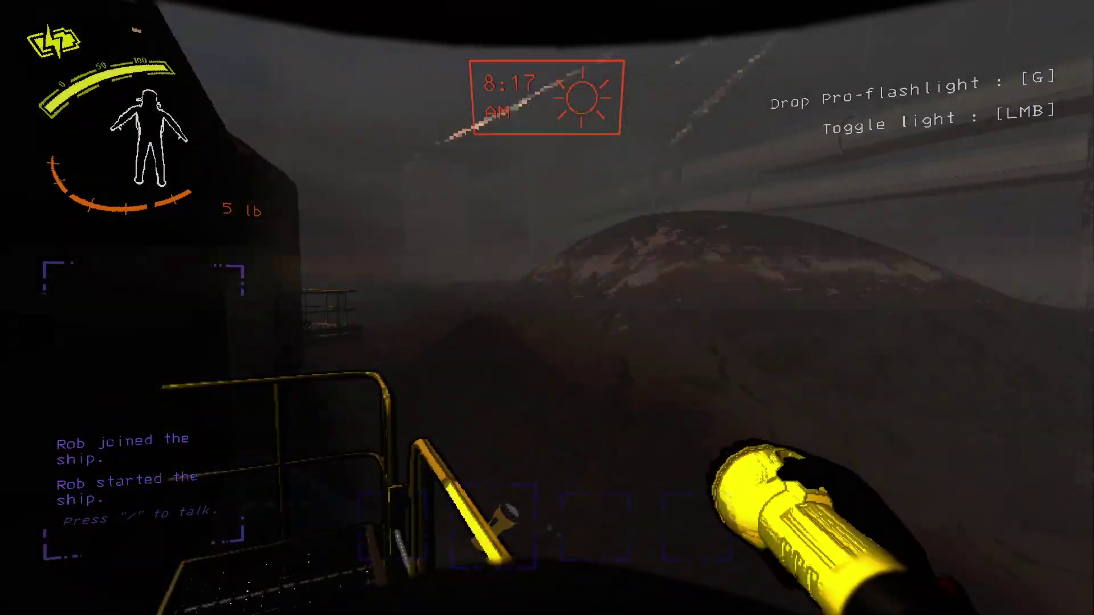
Step: Cross the ship platform and the foggy slope to the ladder by the dark wall
key("w")
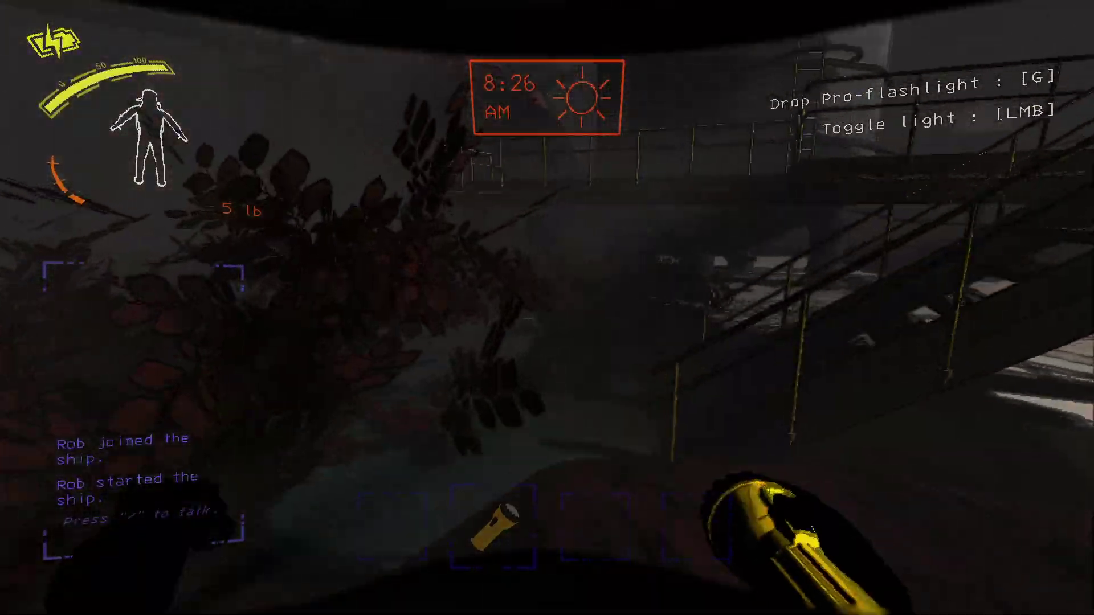
key("w")
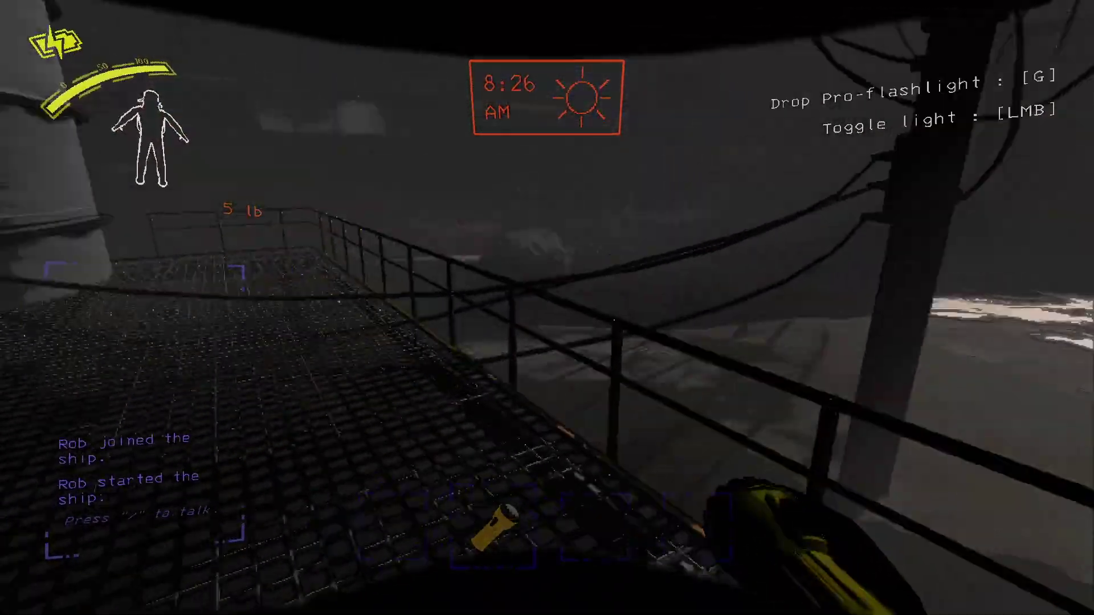
key("w")
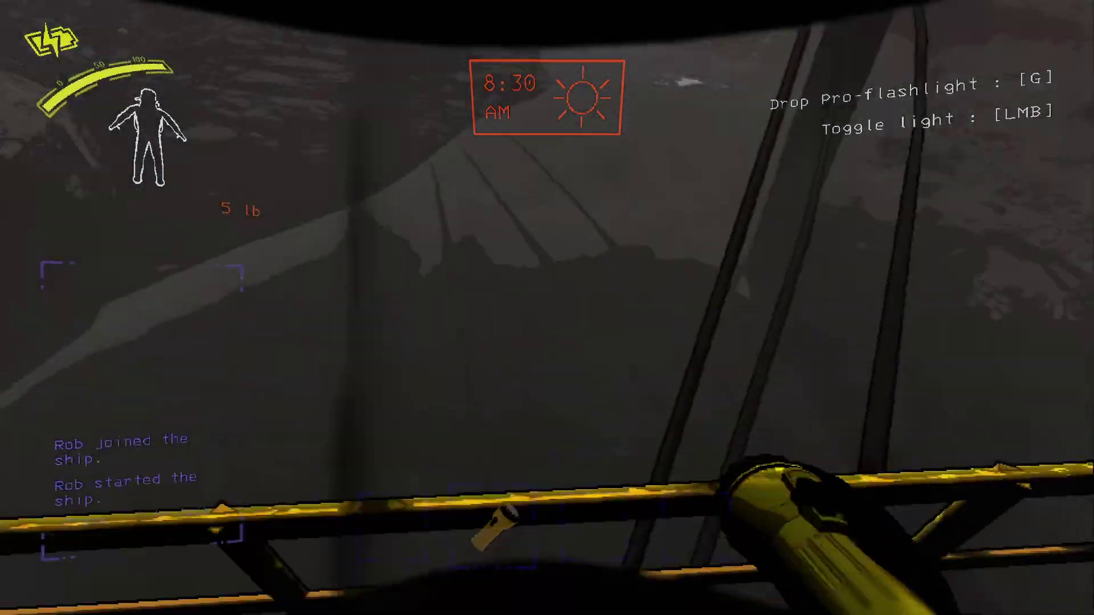
key("w")
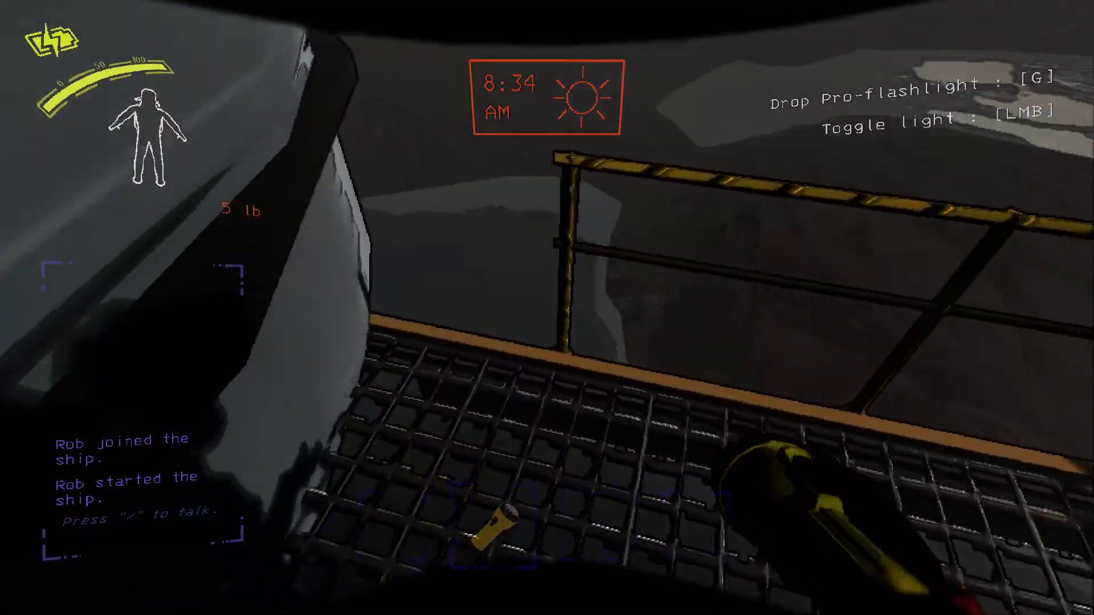
key("w")
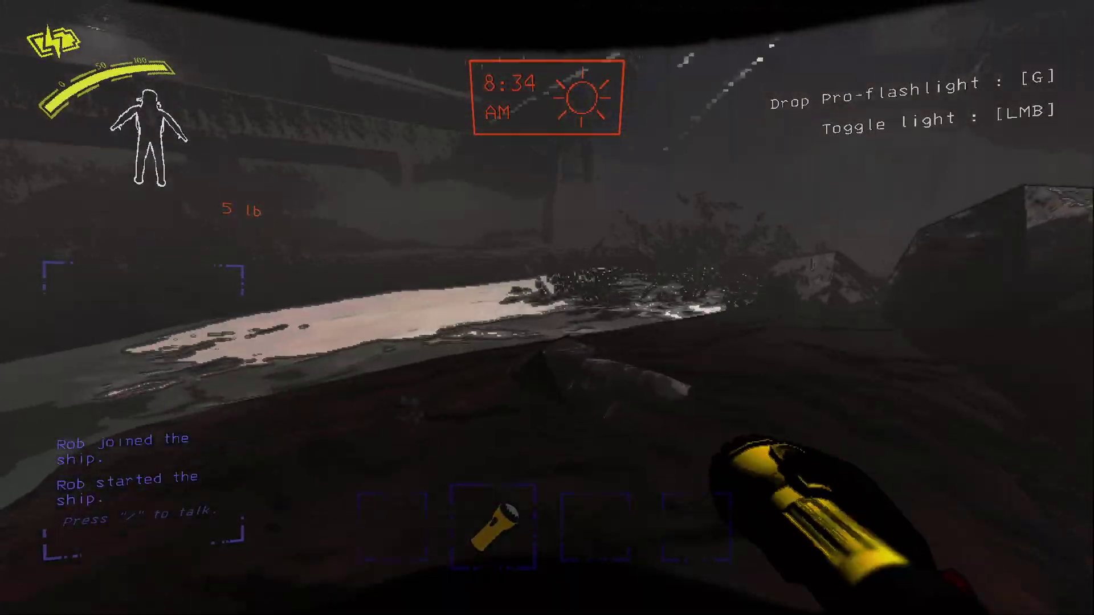
key("w")
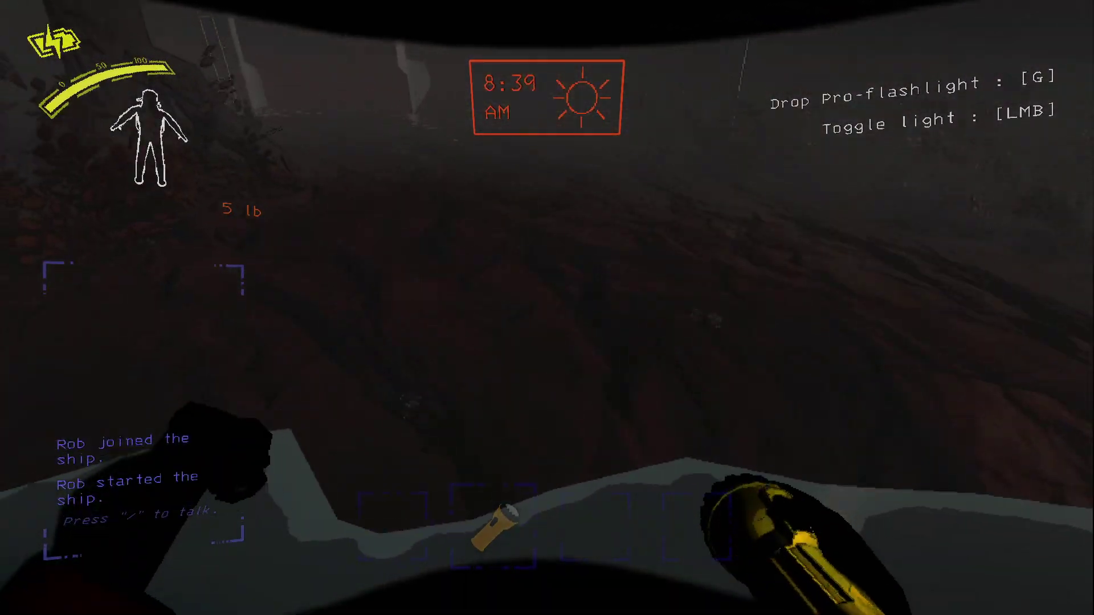
key("w")
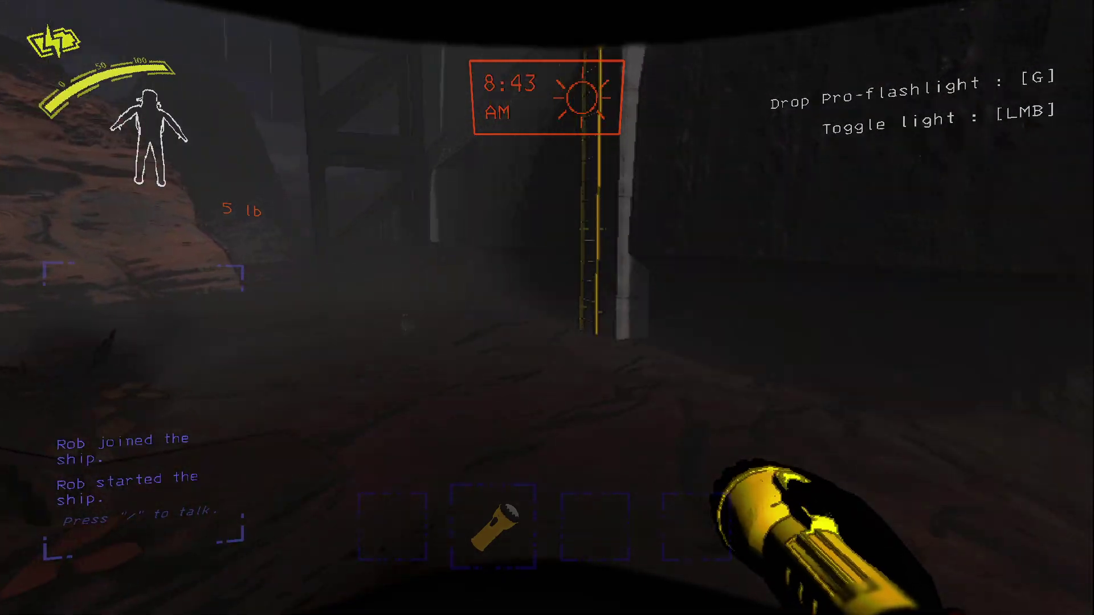
key("w")
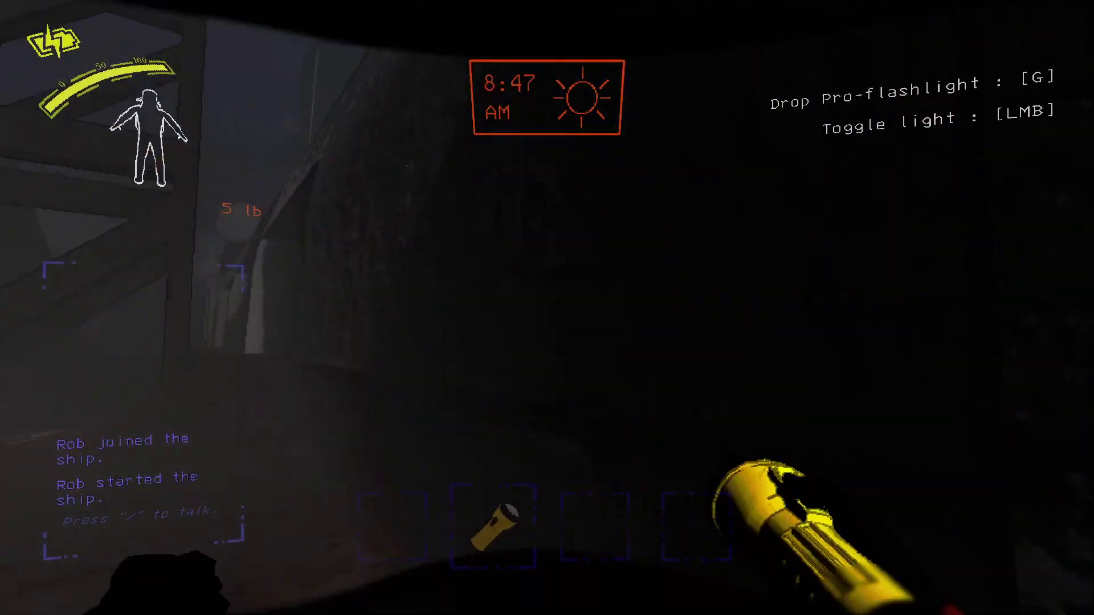
key("w")
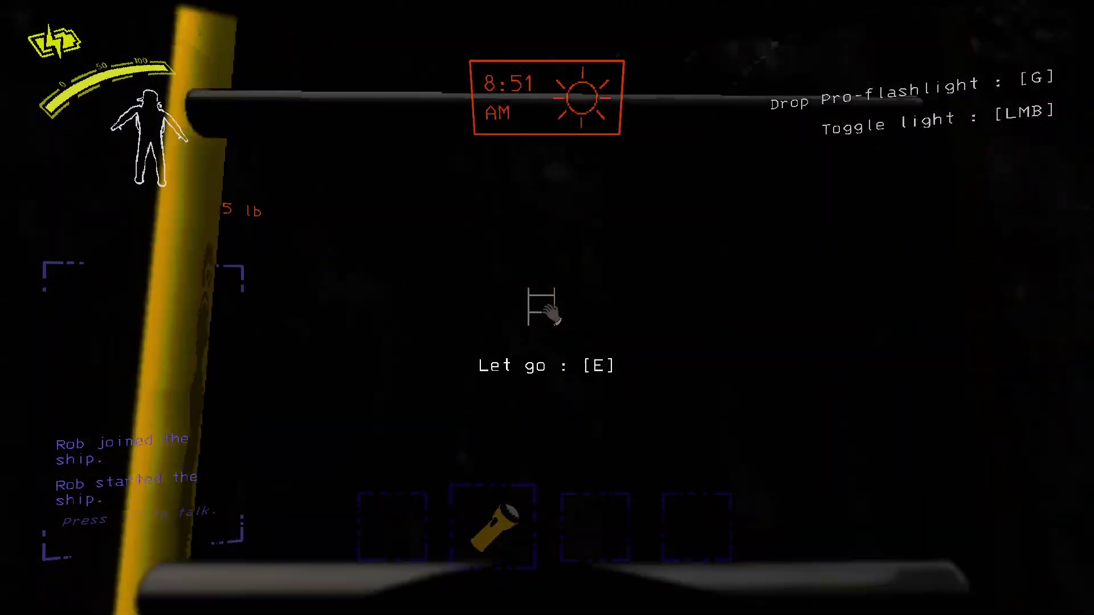
Step: Climb the ladder, cross the machinery room, and enter the facility's double doors
key("e")
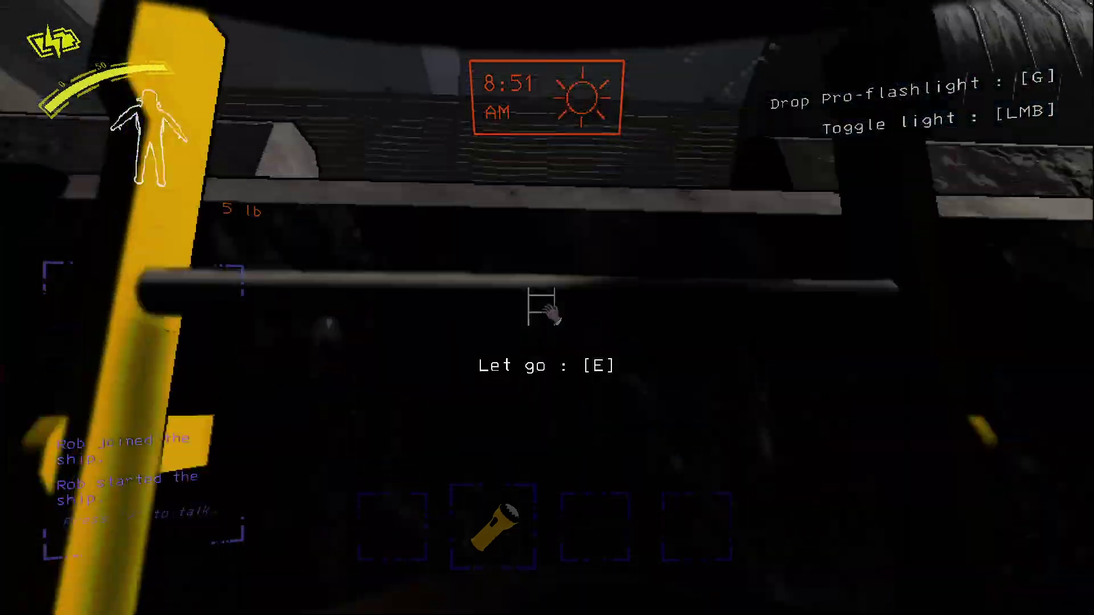
key("e")
key("w")
key("w")
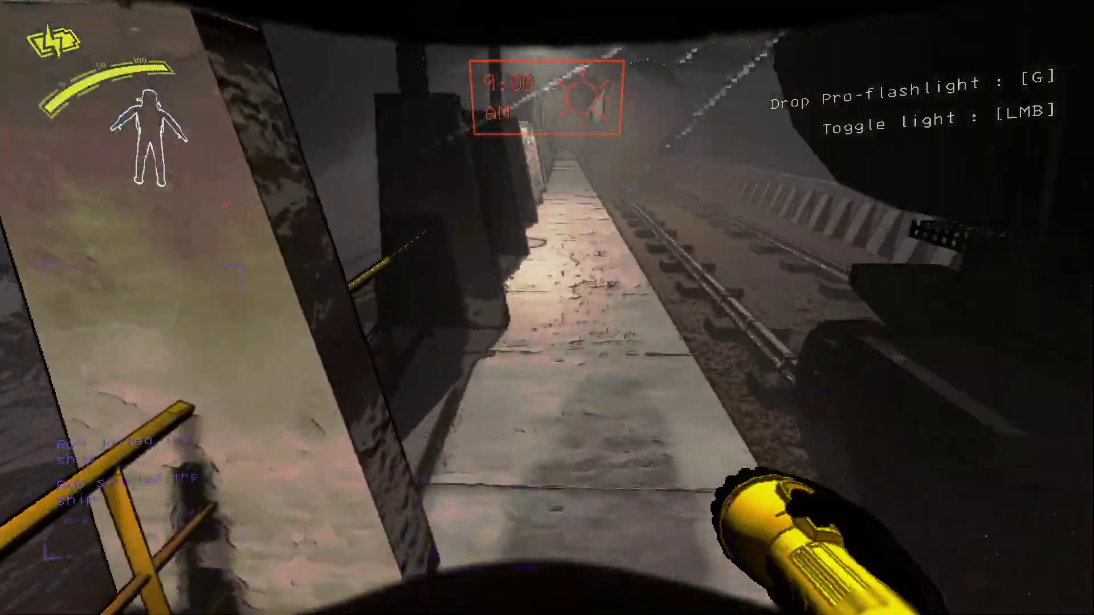
key("w")
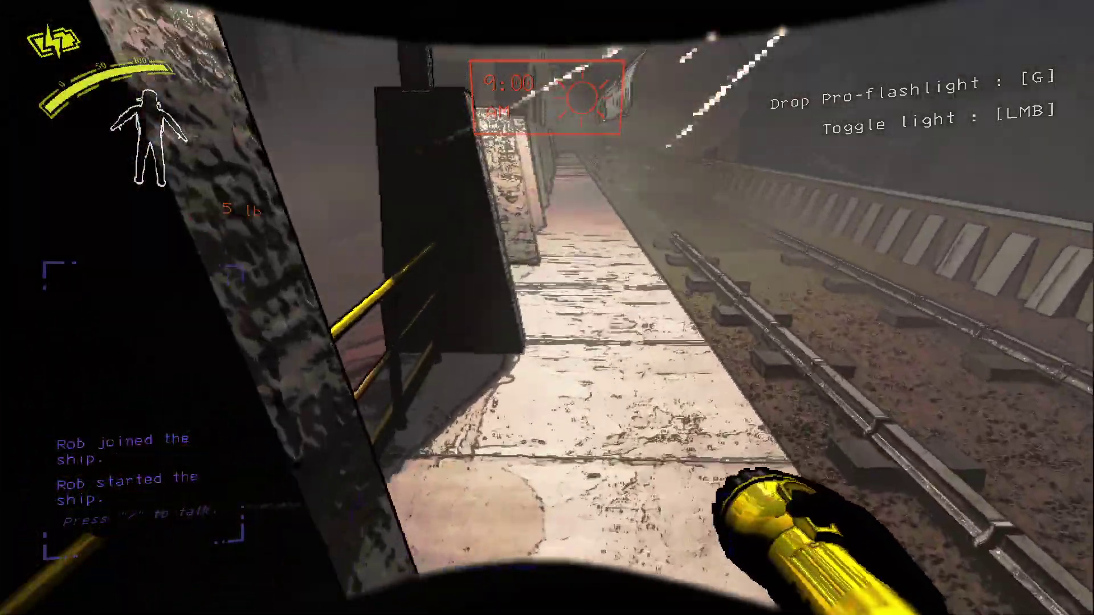
key("w")
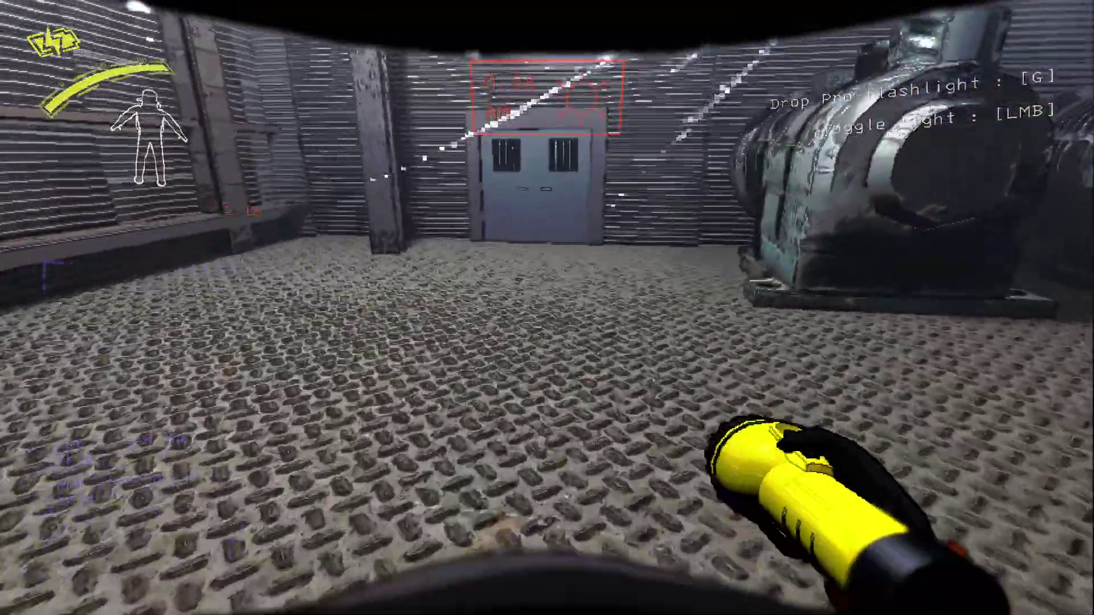
key("w")
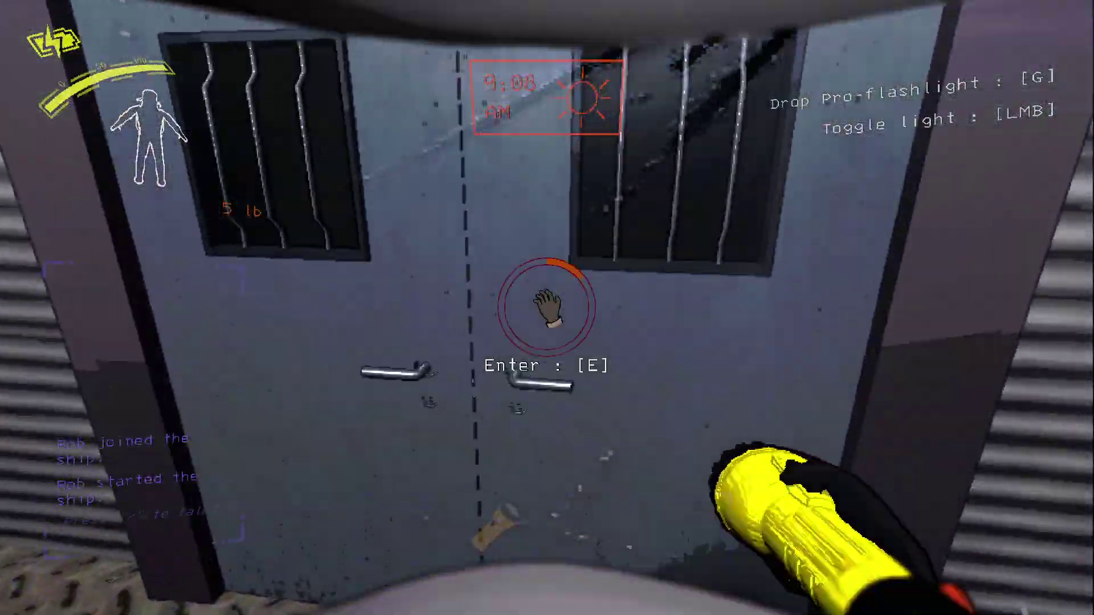
key("e")
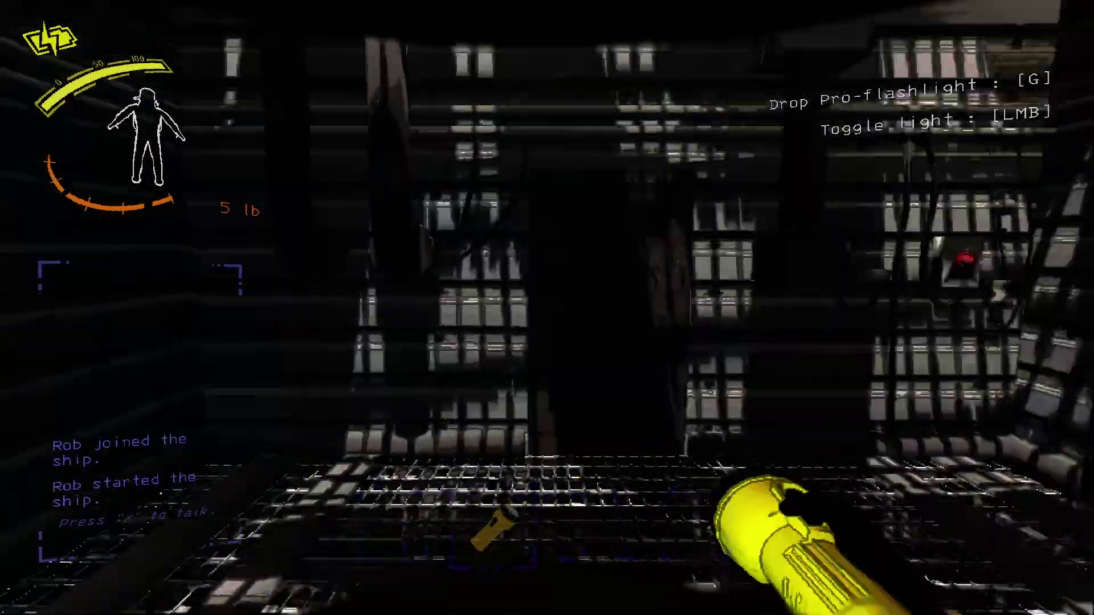
Step: Cross the catwalk, descend the stairwell, and open the metal door
key("w")
key("w")
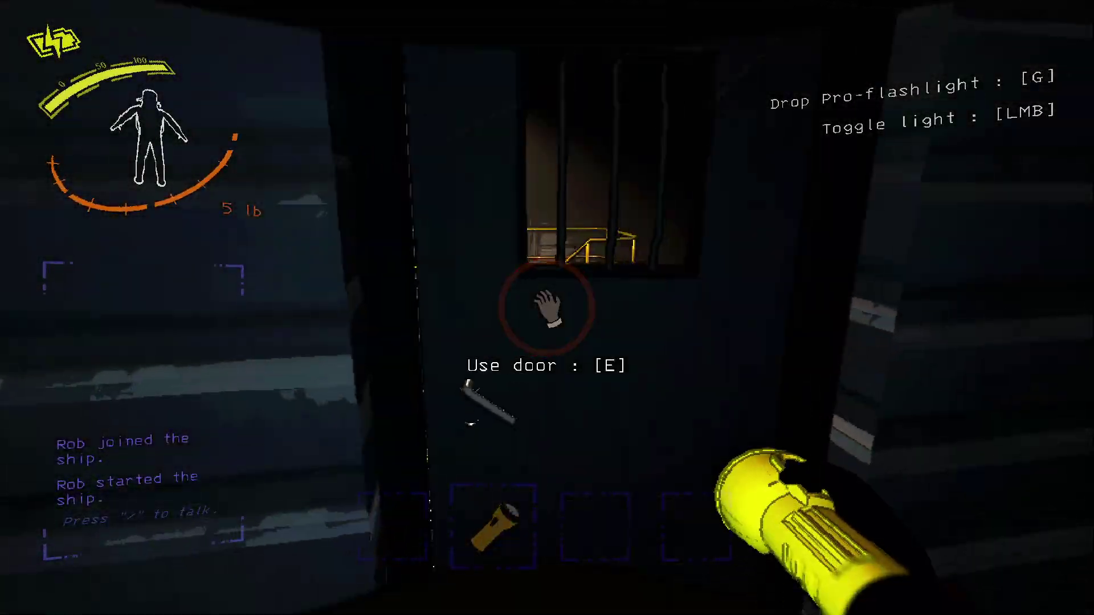
key("e")
key("w")
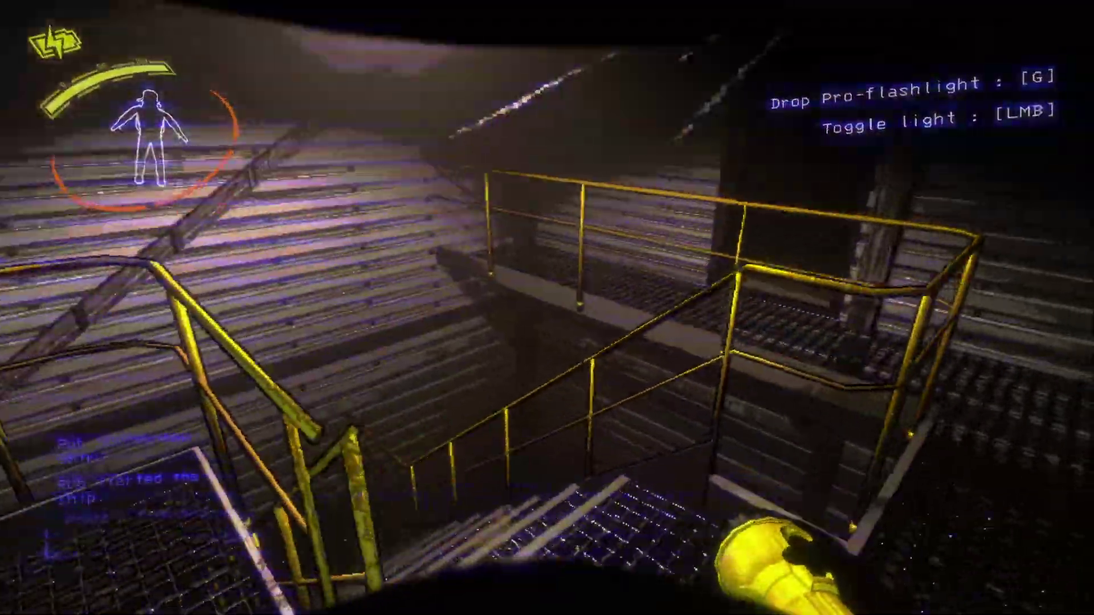
key("w")
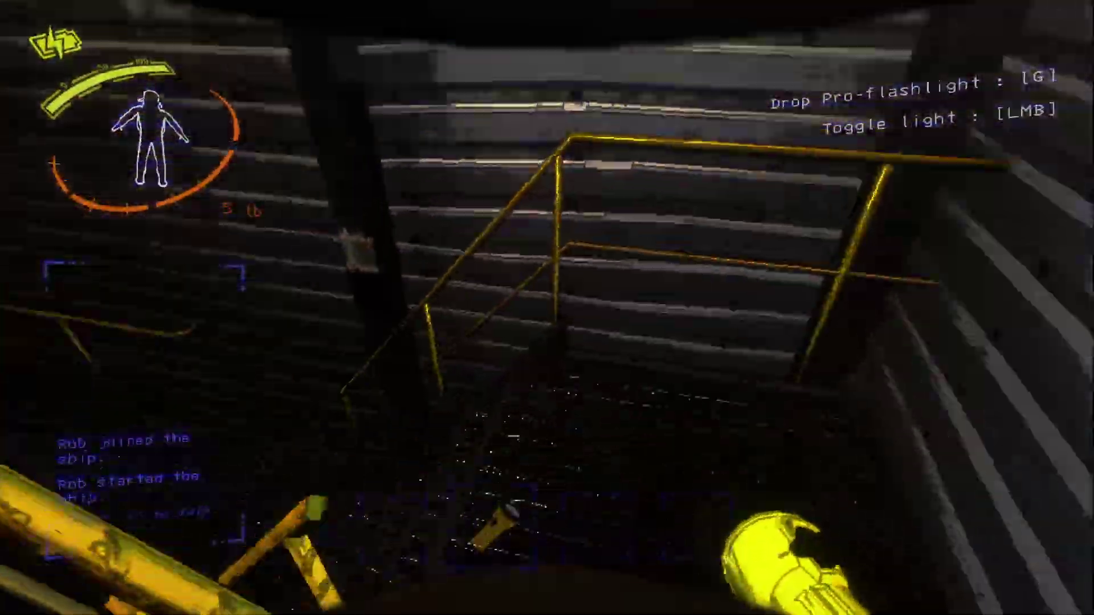
key("w")
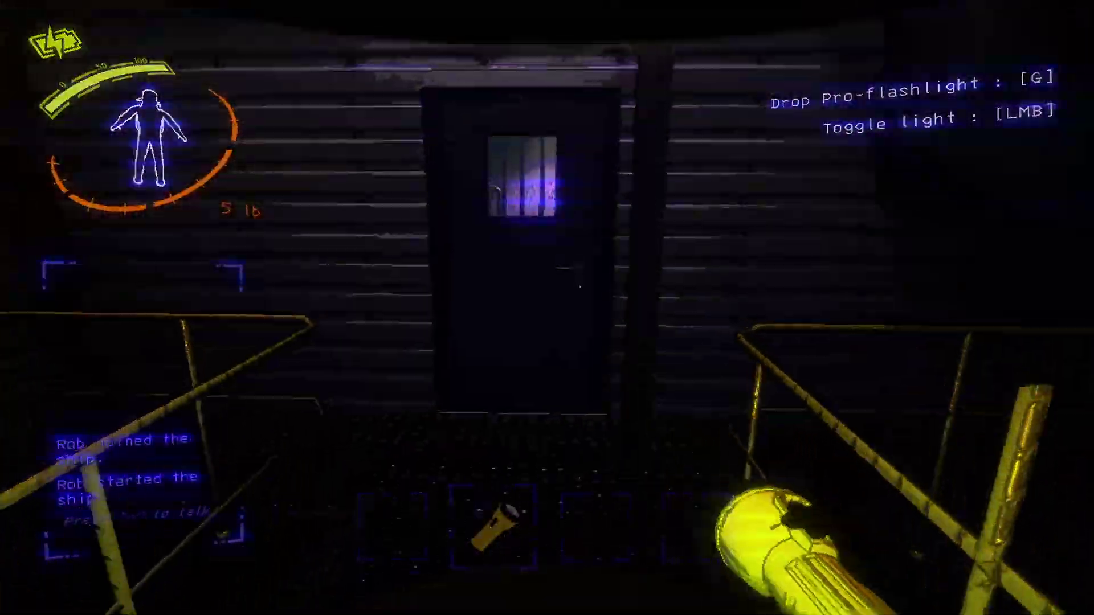
key("e")
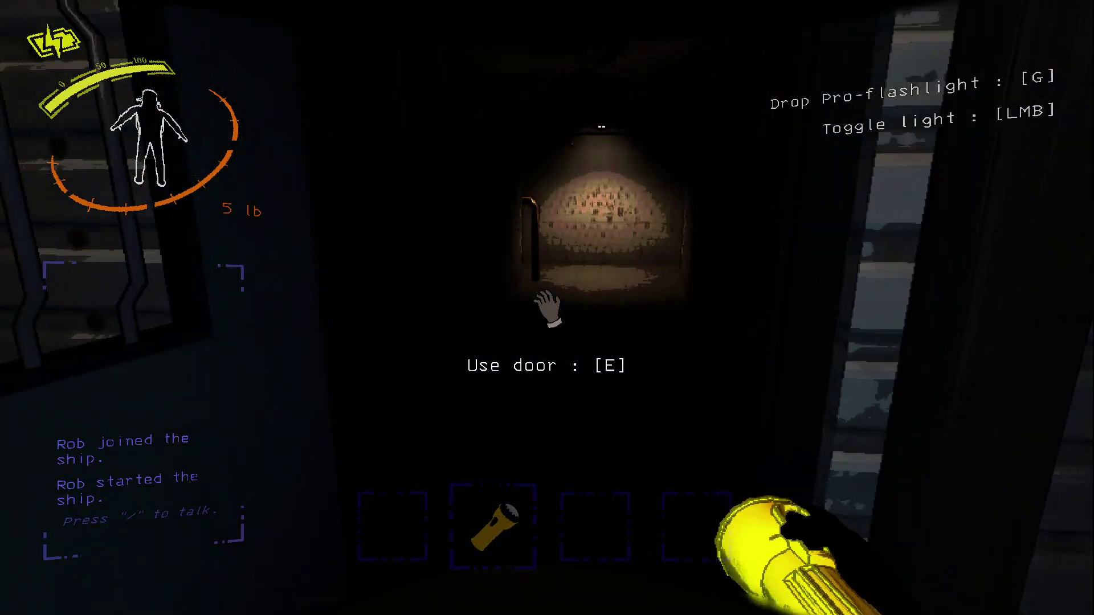
Step: Walk the pipe-lined corridors, switching the flashlight off and on twice
key("w")
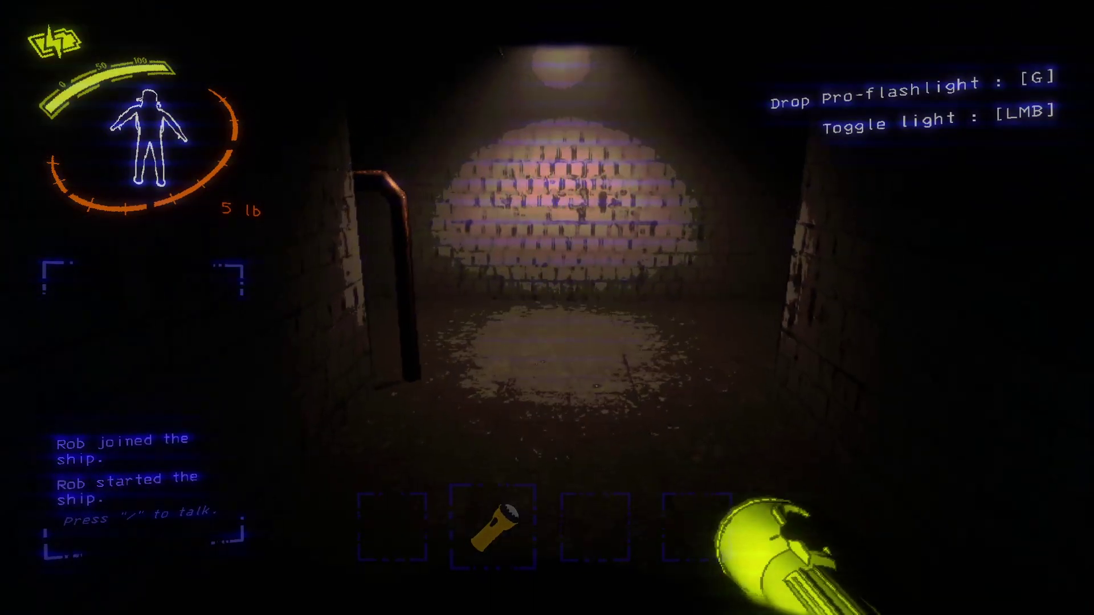
key("w")
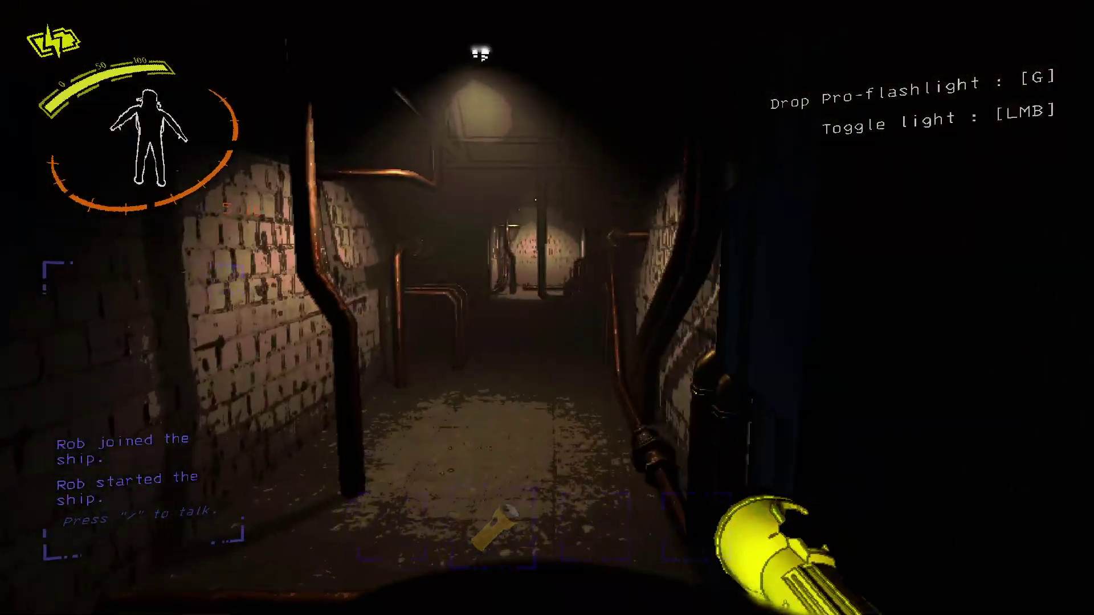
key("w")
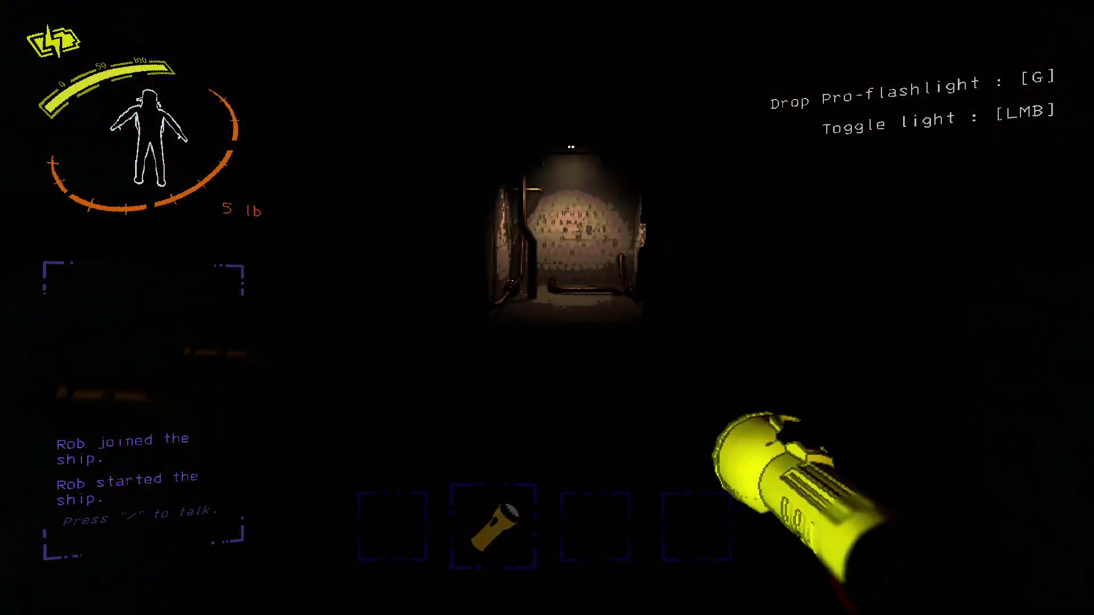
key("w")
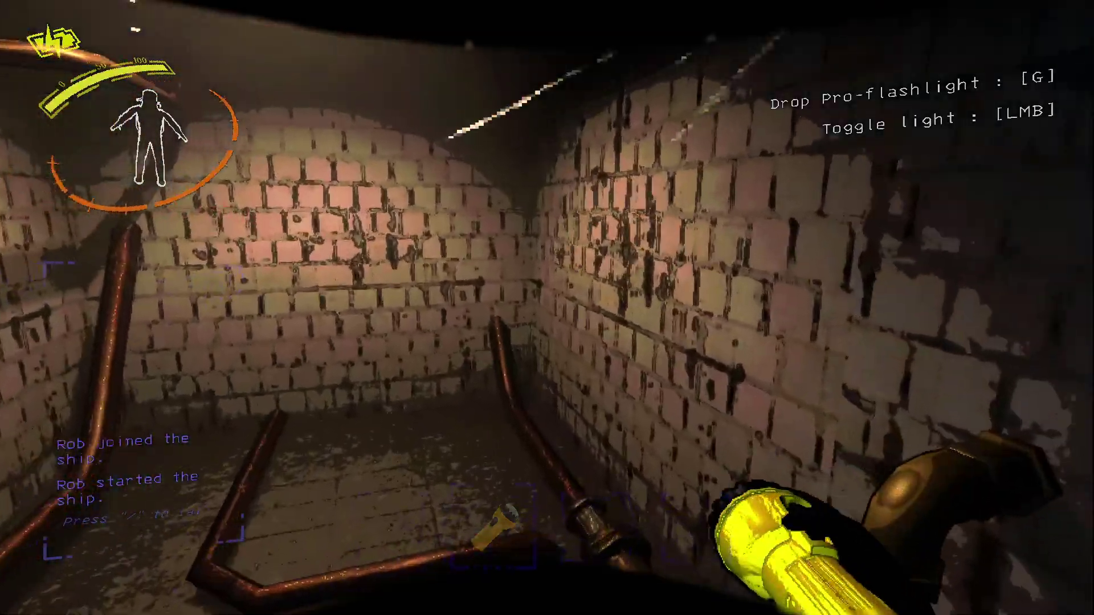
left_click(547, 308)
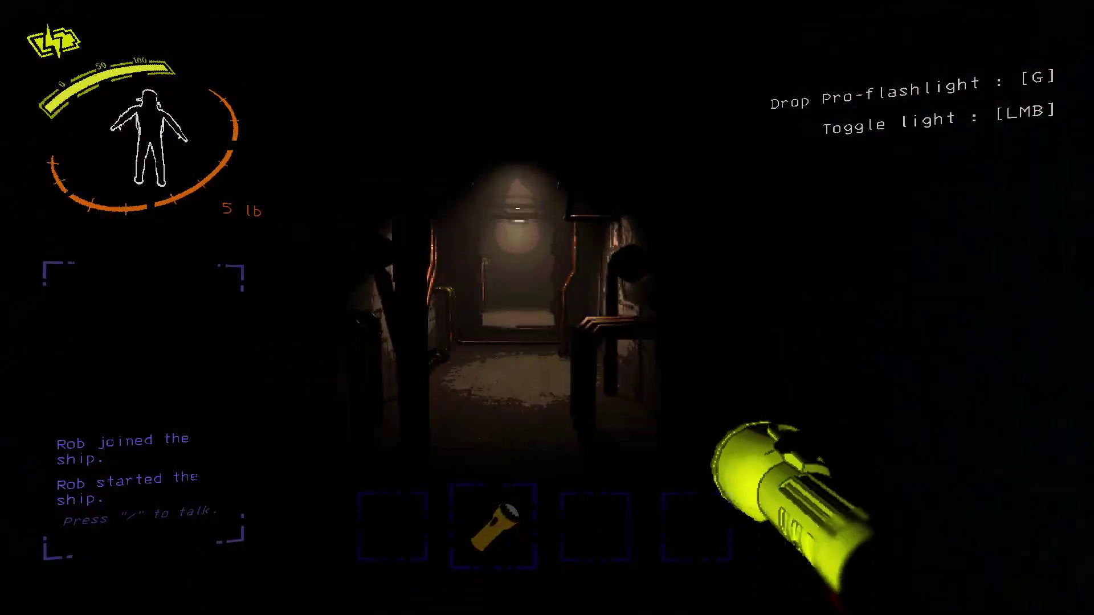
left_click(548, 308)
key("w")
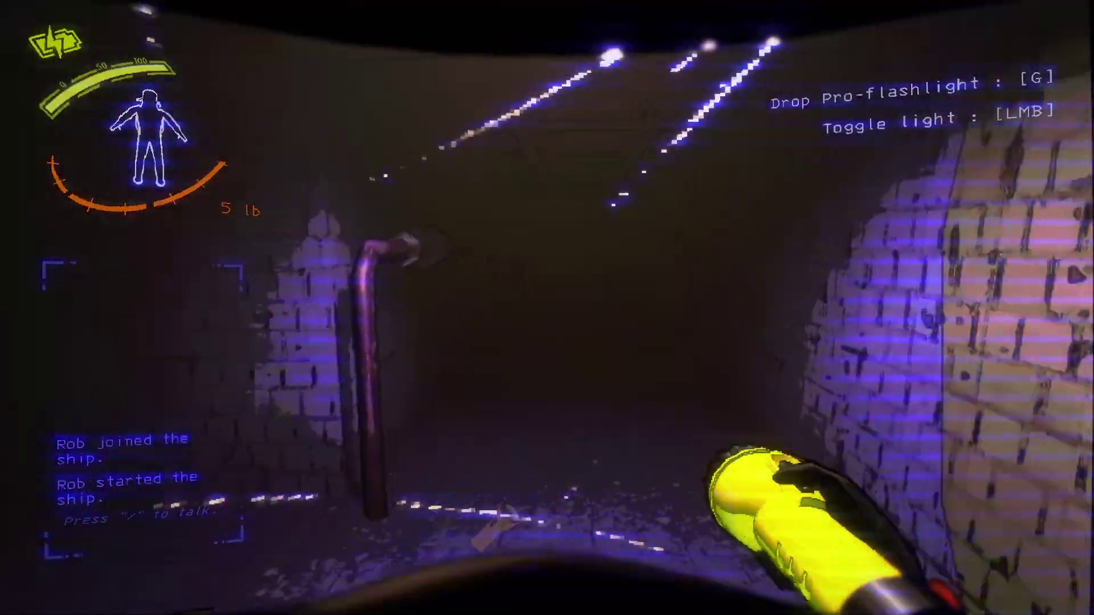
left_click(547, 307)
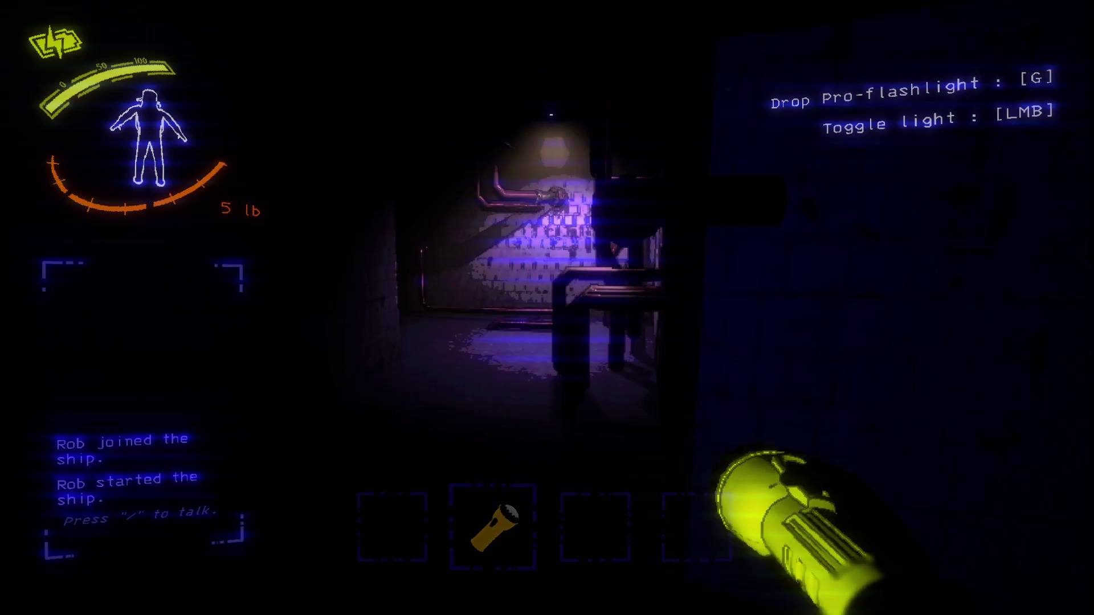
left_click(547, 308)
Step: Switch the flashlight off and continue into the lit corridor toward the Key
key("w")
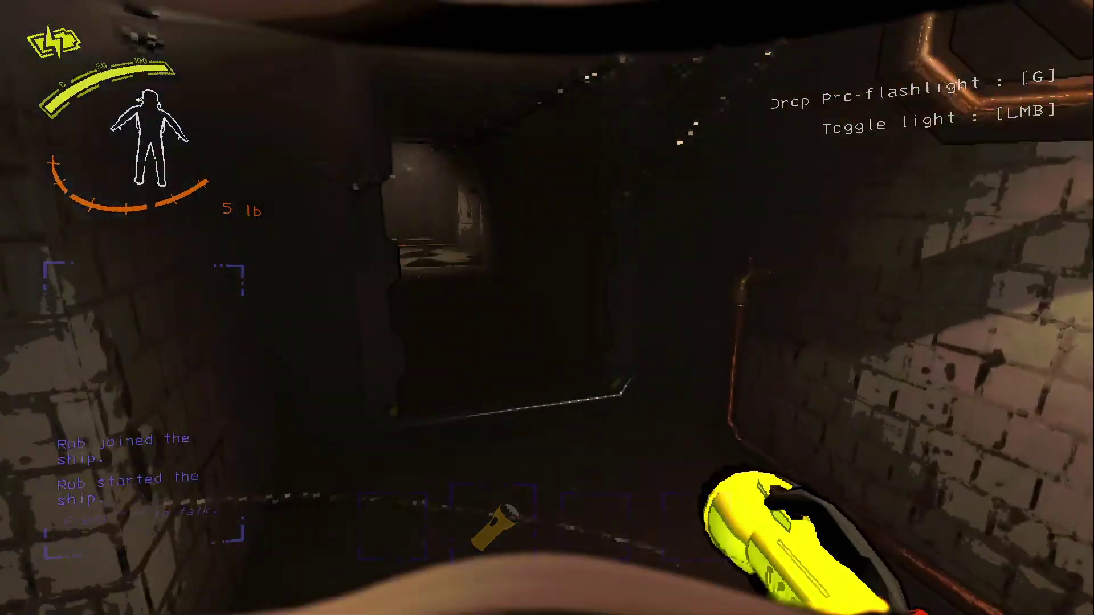
key("w")
left_click(548, 308)
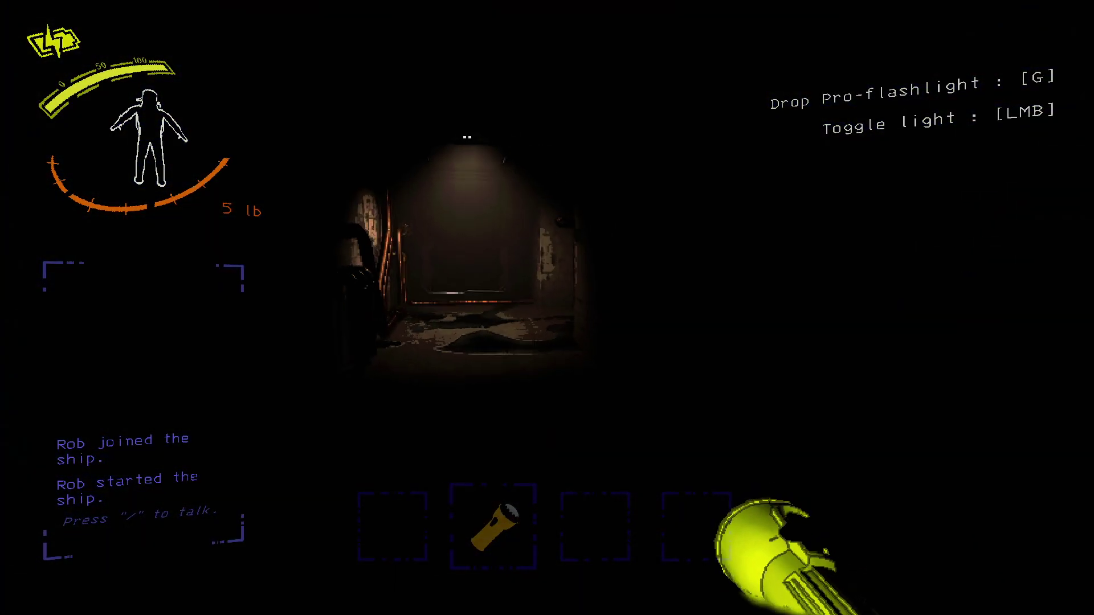
key("w")
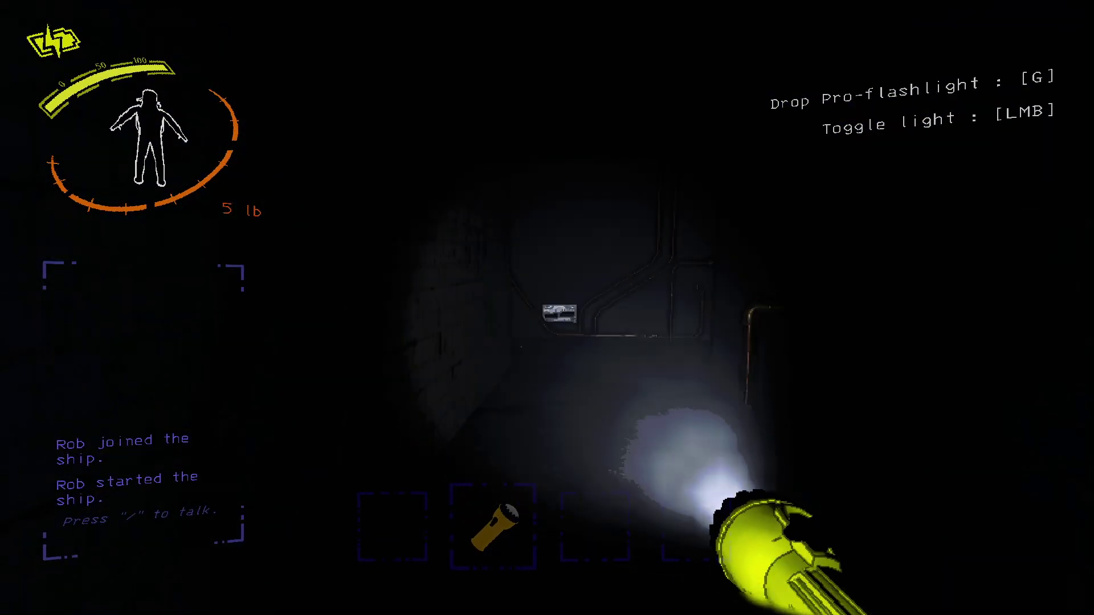
key("w")
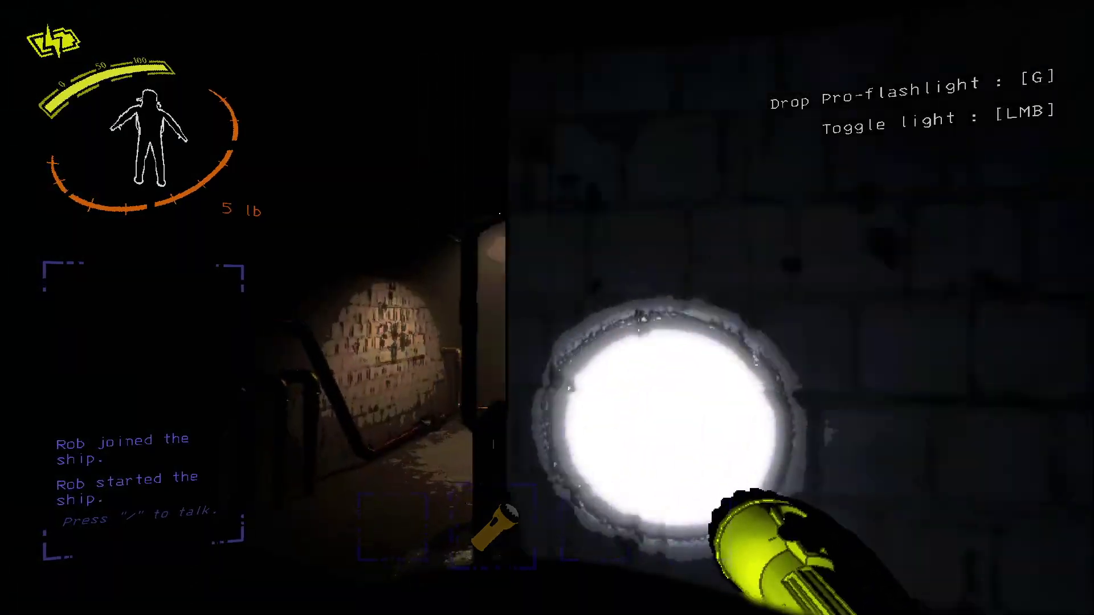
key("w")
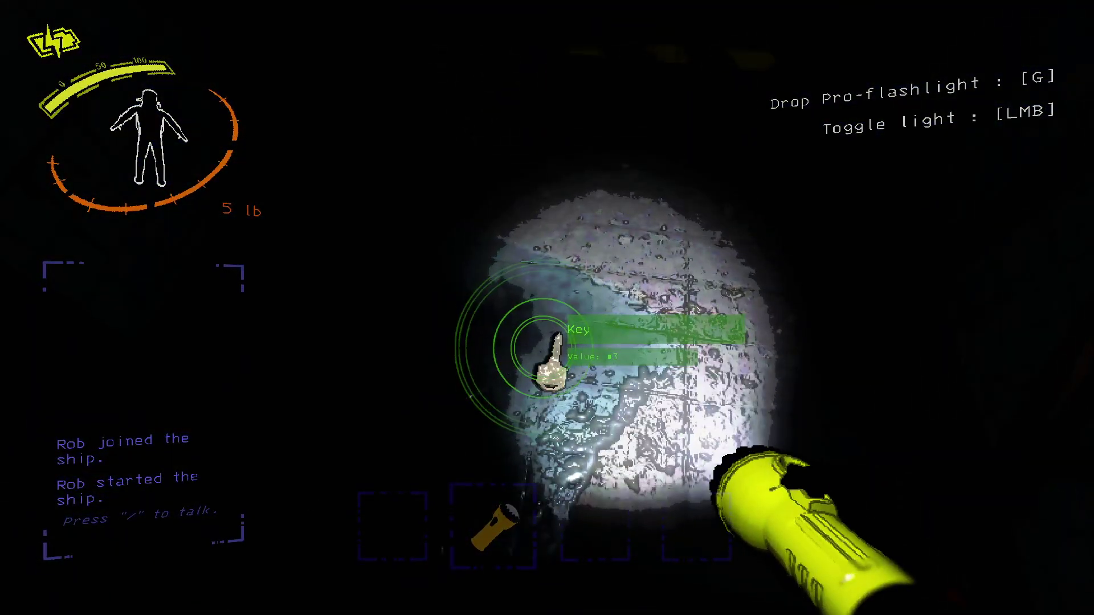
key("w")
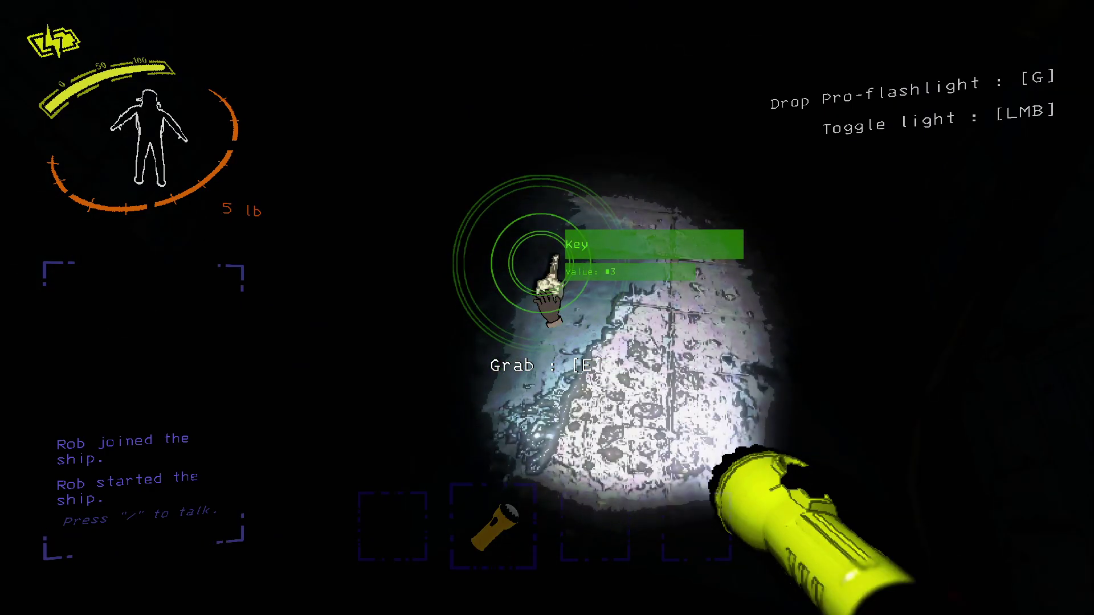
Step: Go through the door at the corridor's end onto the stairwell catwalk
key("e")
key("w")
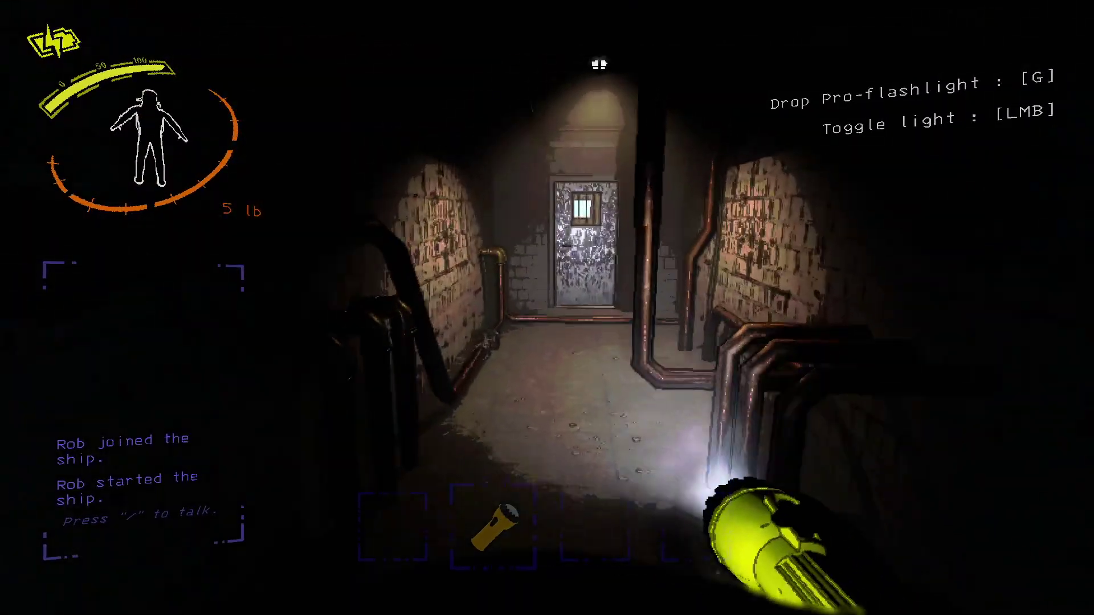
key("w")
key("e")
key("w")
key("w")
key("w")
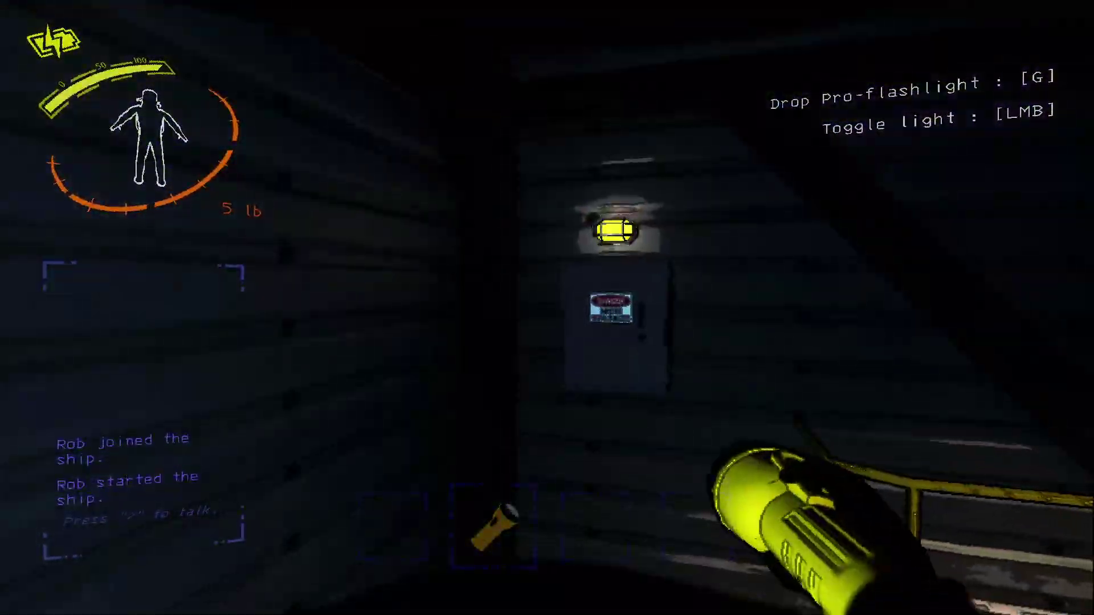
Step: Open the stairwell breaker box and flip a switch, cutting the lights
key("e")
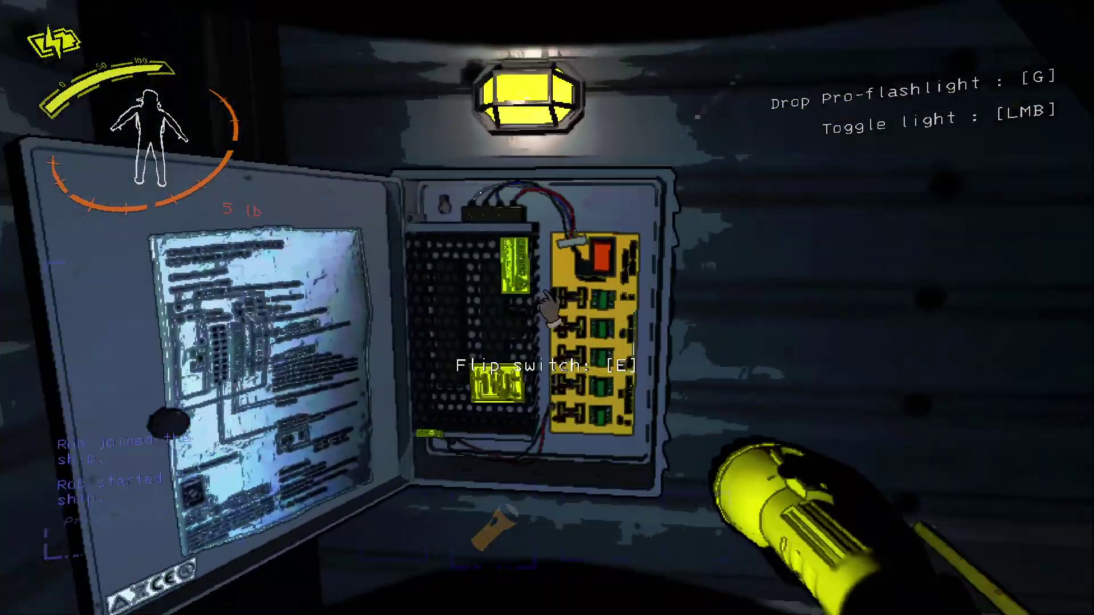
key("w")
key("w")
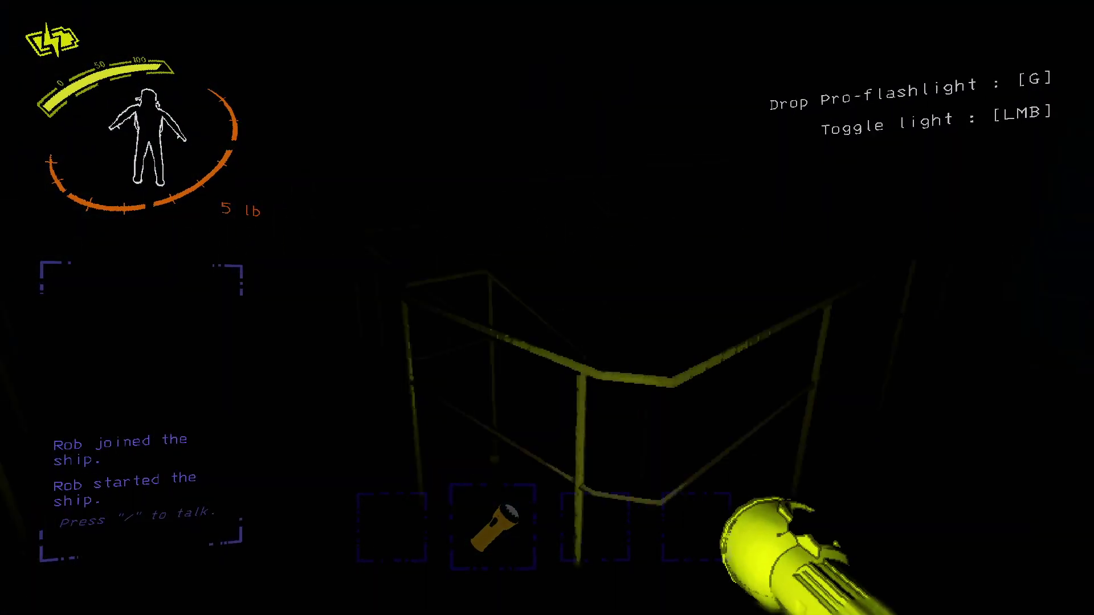
key("w")
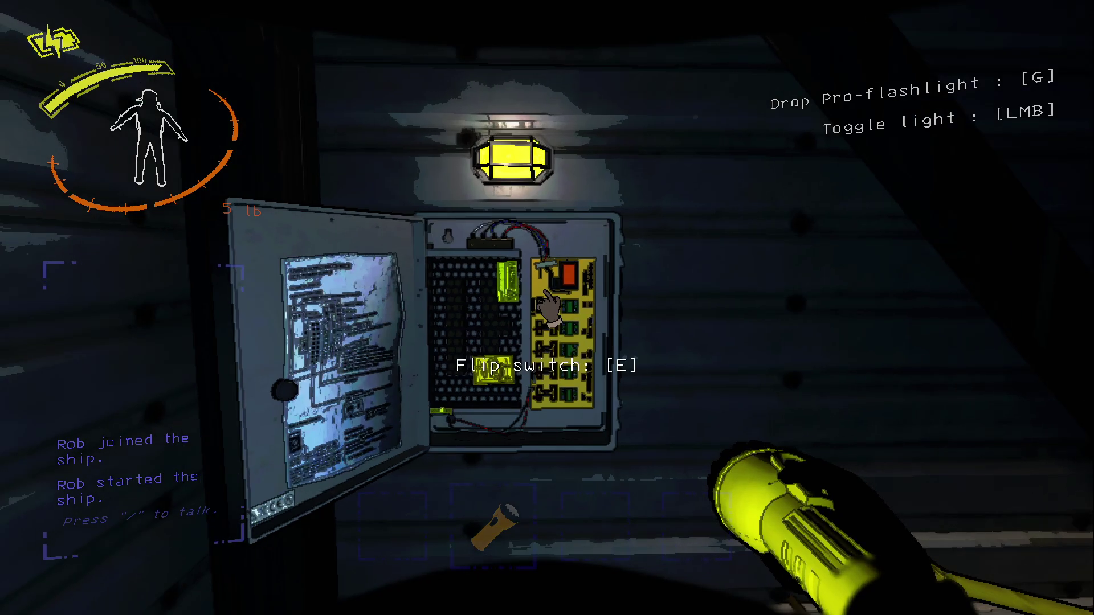
key("e")
key("w")
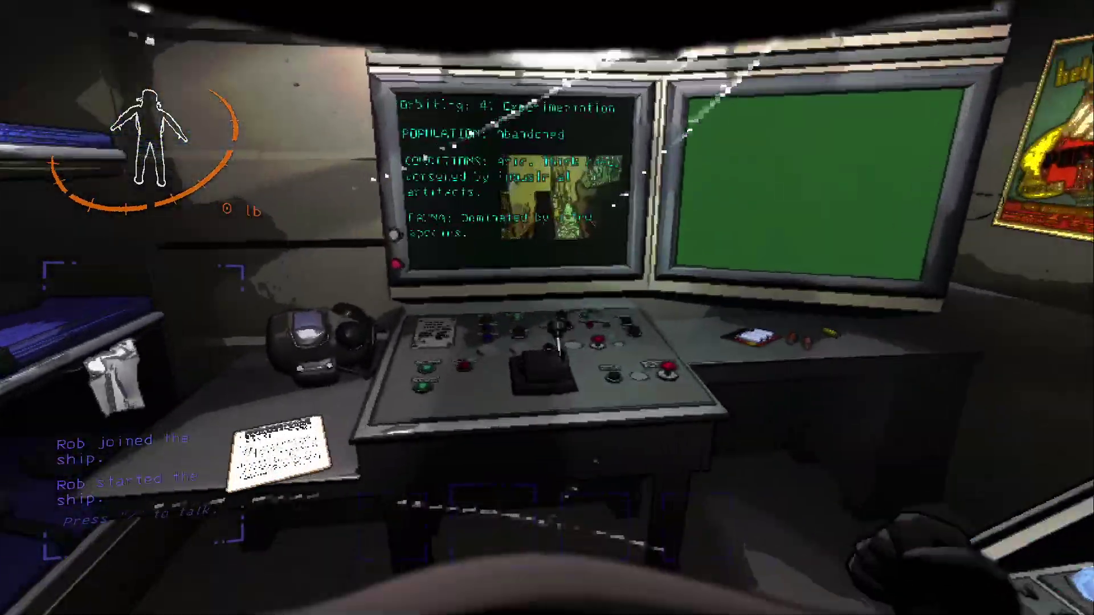
Step: Use the terminal's 'moons' list to route the autopilot to the Company building
key("w")
key("e")
type("m")
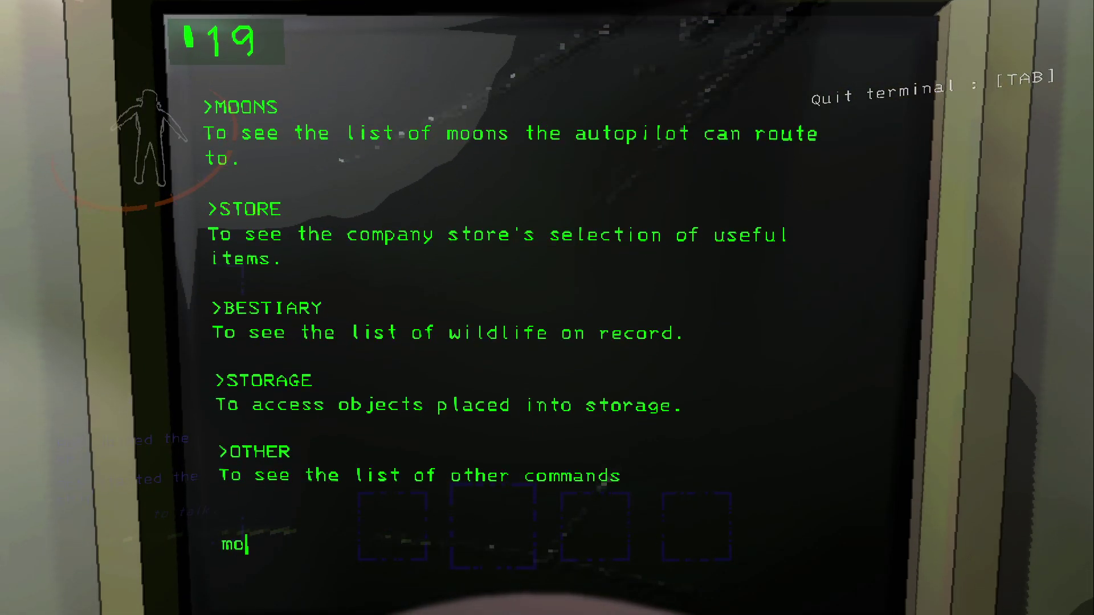
type("ons")
key("Return")
key("Return")
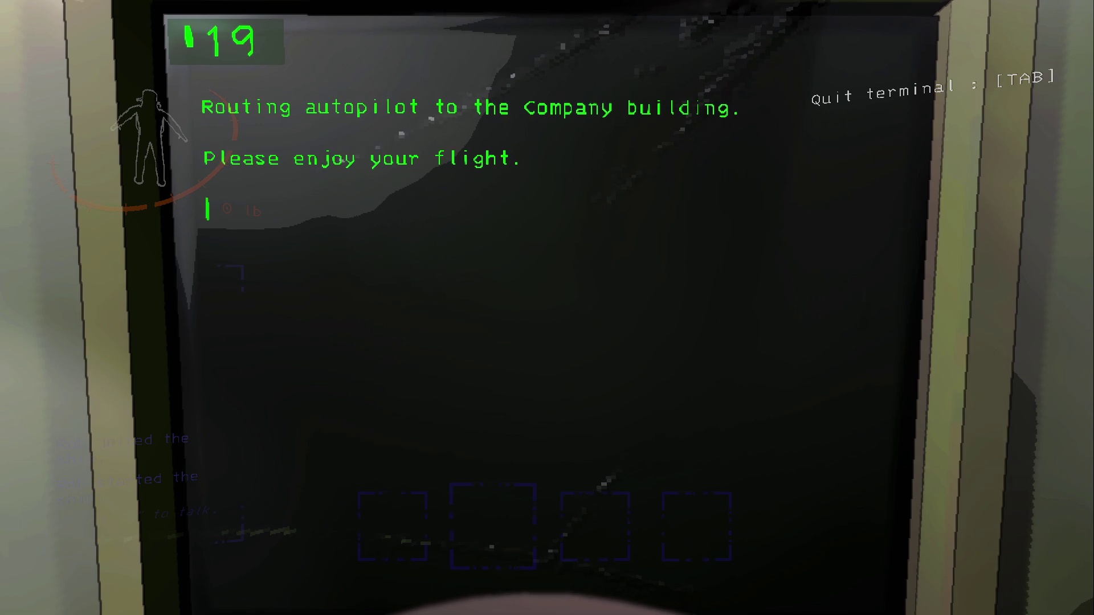
key("Tab")
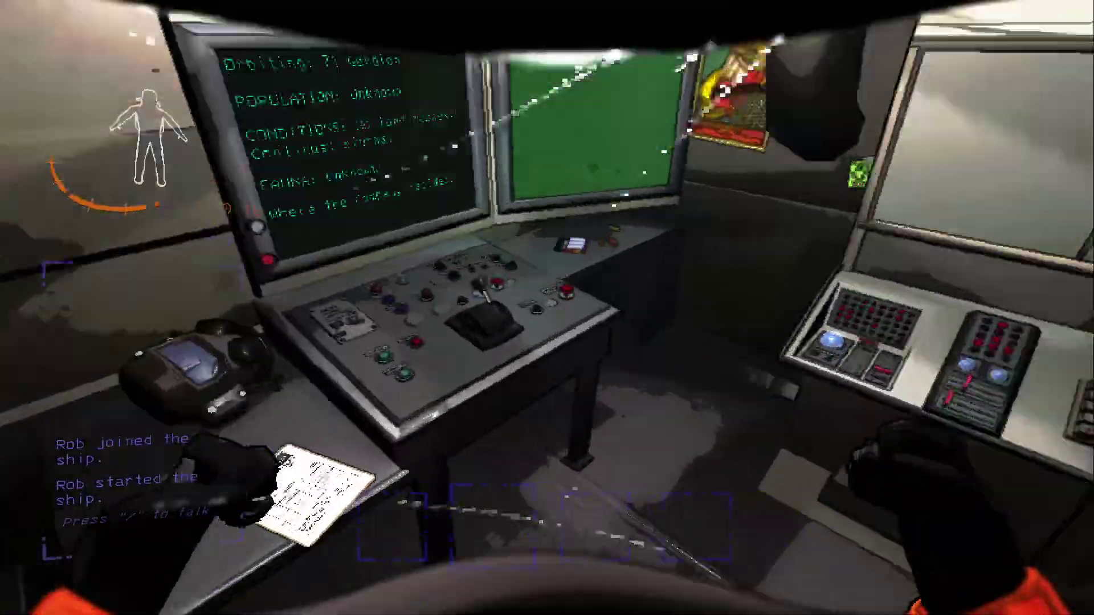
Step: Pull the control-desk lever to land at the Company, then walk the hallway to the door
key("w")
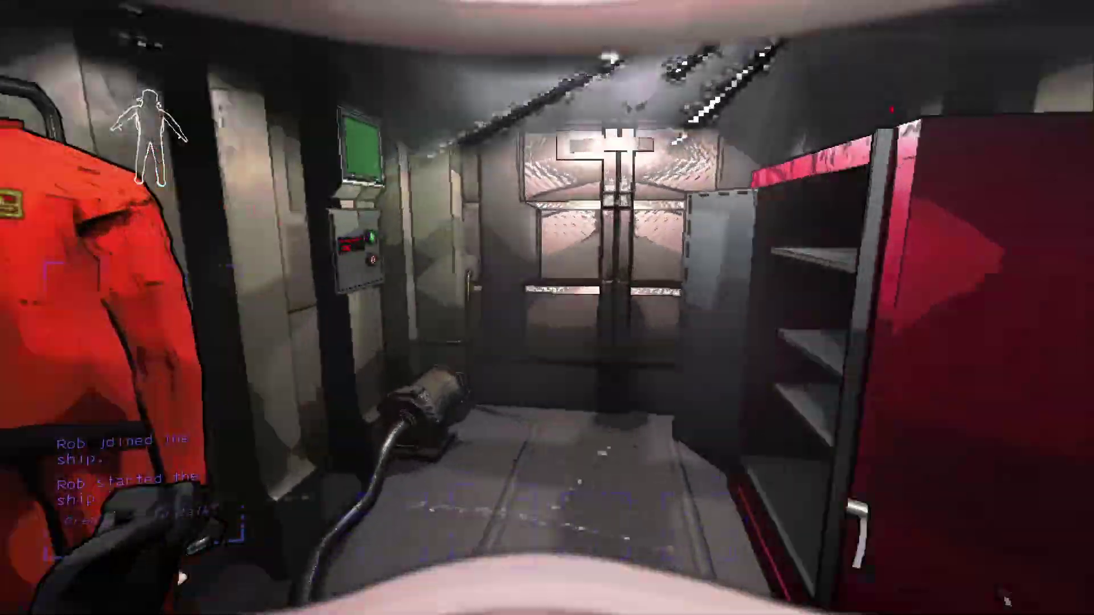
key("w")
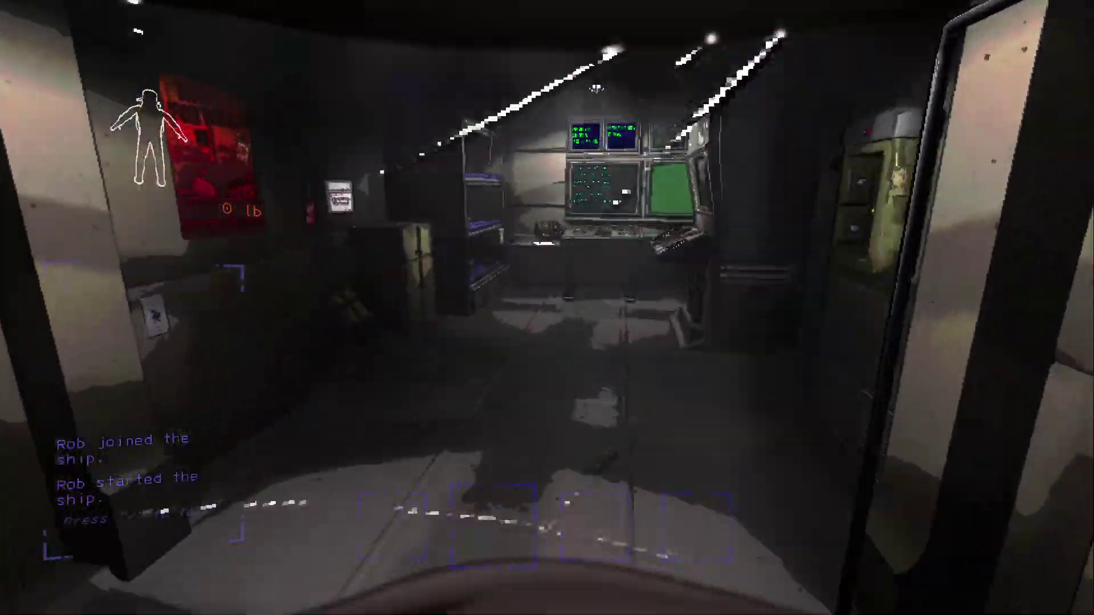
key("w")
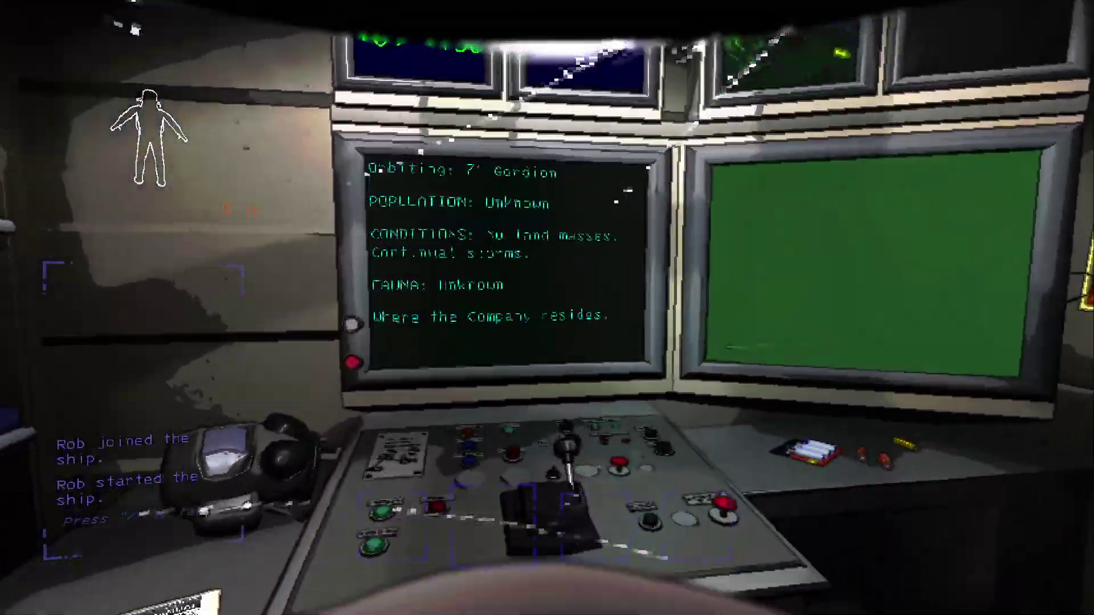
key("w")
key("e")
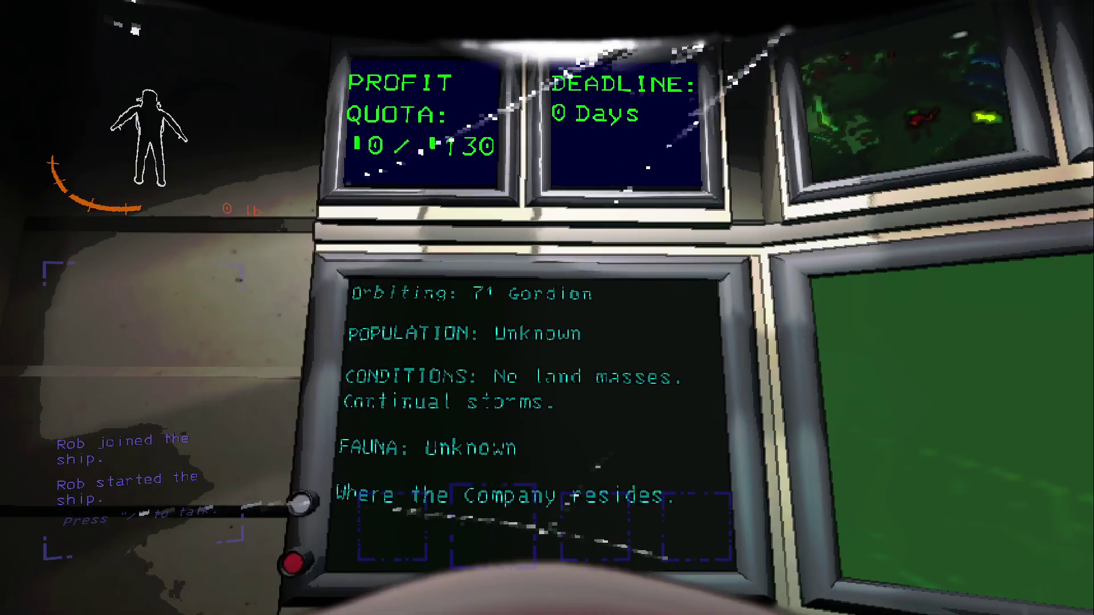
key("d")
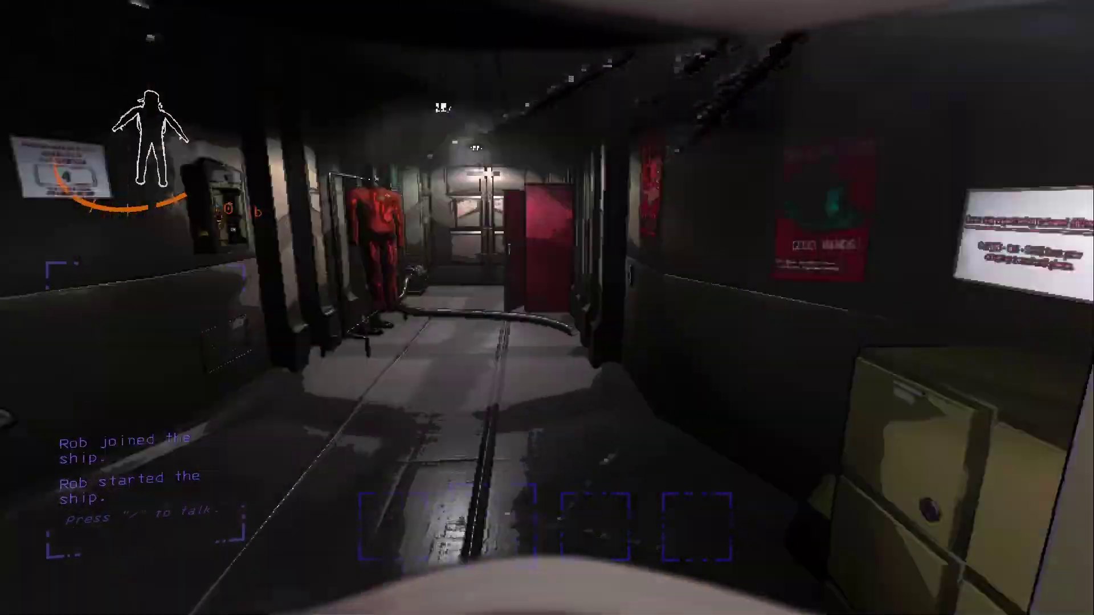
key("w")
key("w")
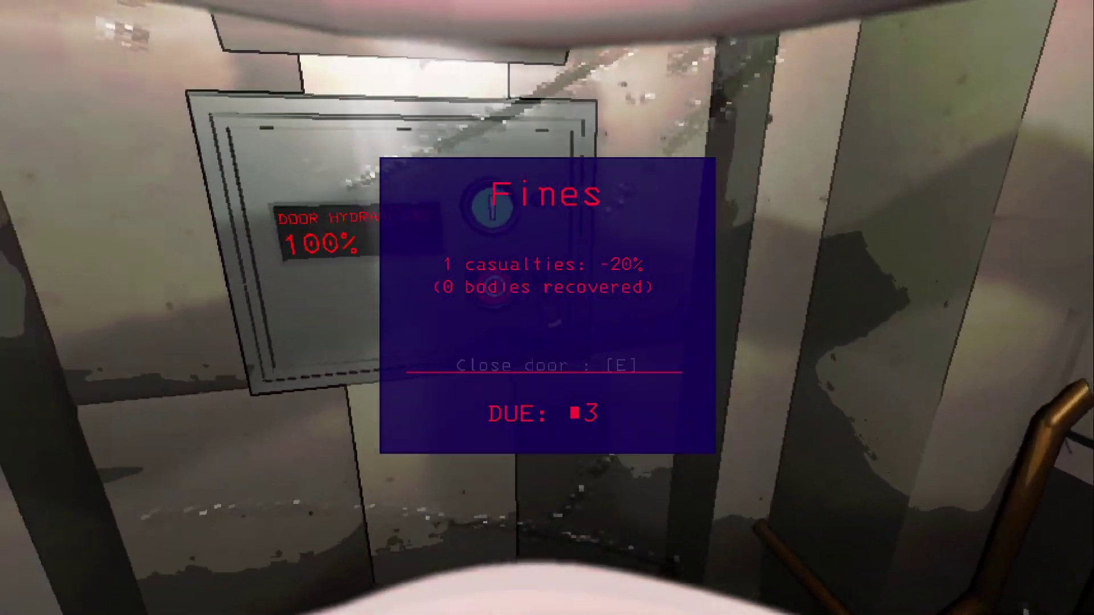
Step: Dismiss the one-casualty fines report at the door hydraulics panel
key("e")
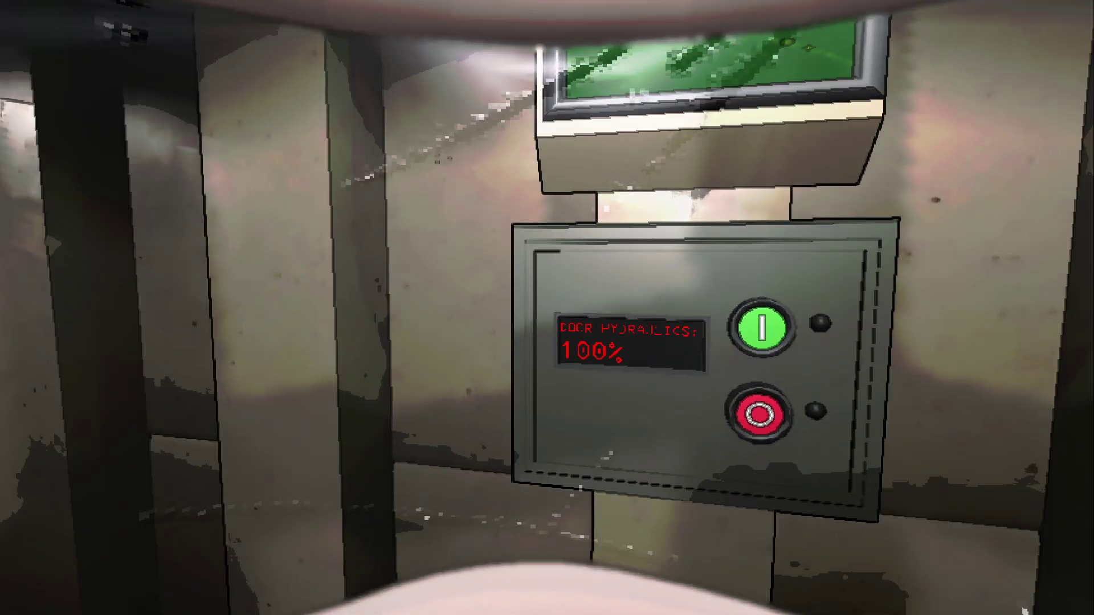